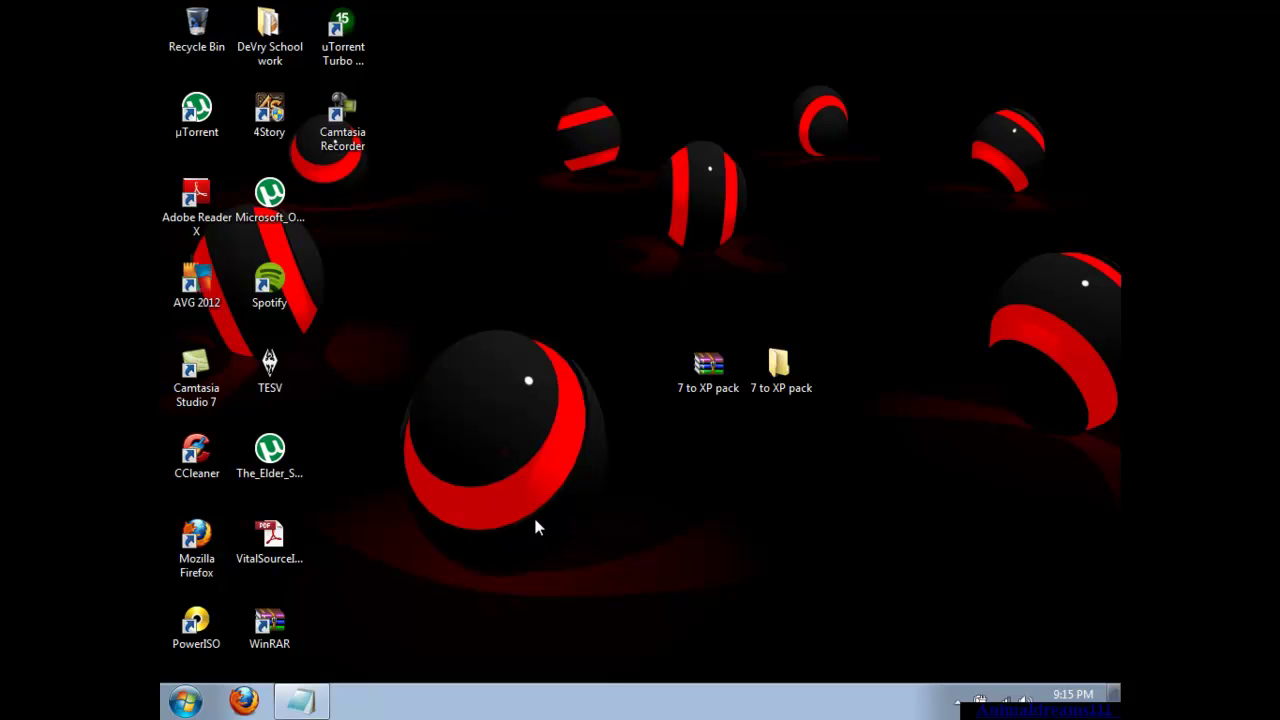
Set the taskbar to use small icons and Never combine buttons, then apply and close.
{"action": "right_click", "coordinate": [580, 707]}
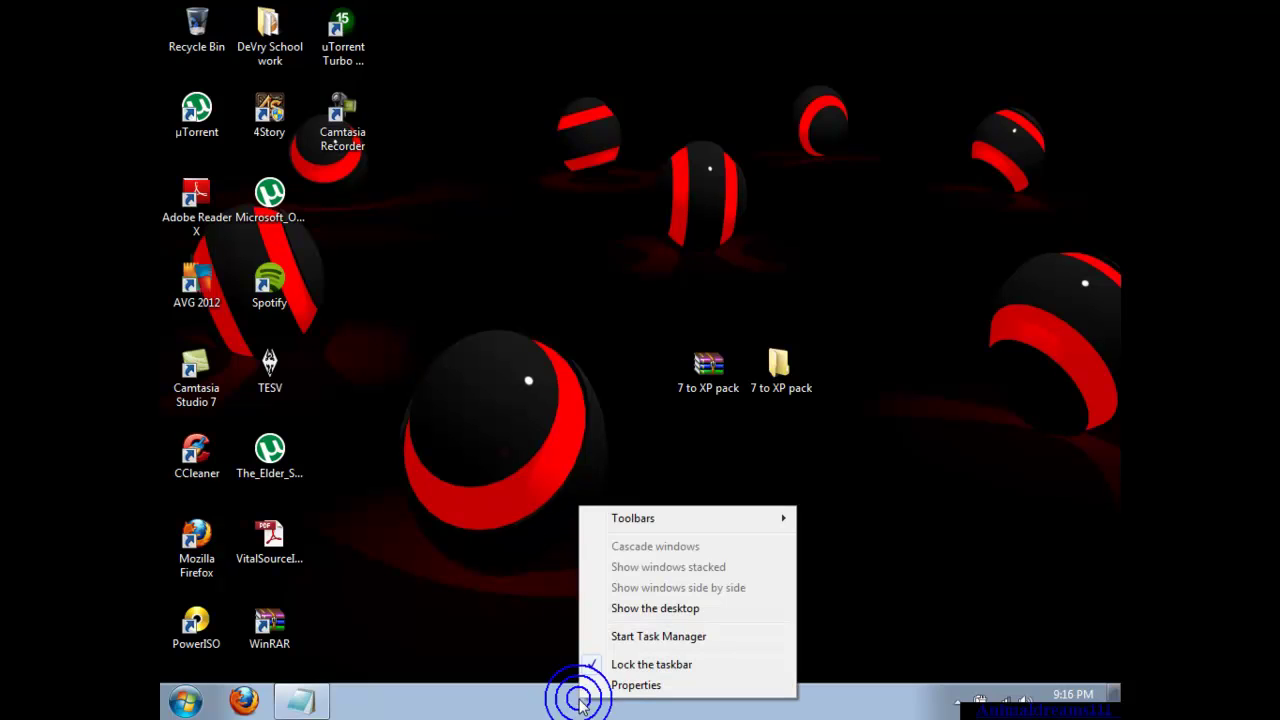
{"action": "left_click", "coordinate": [636, 685]}
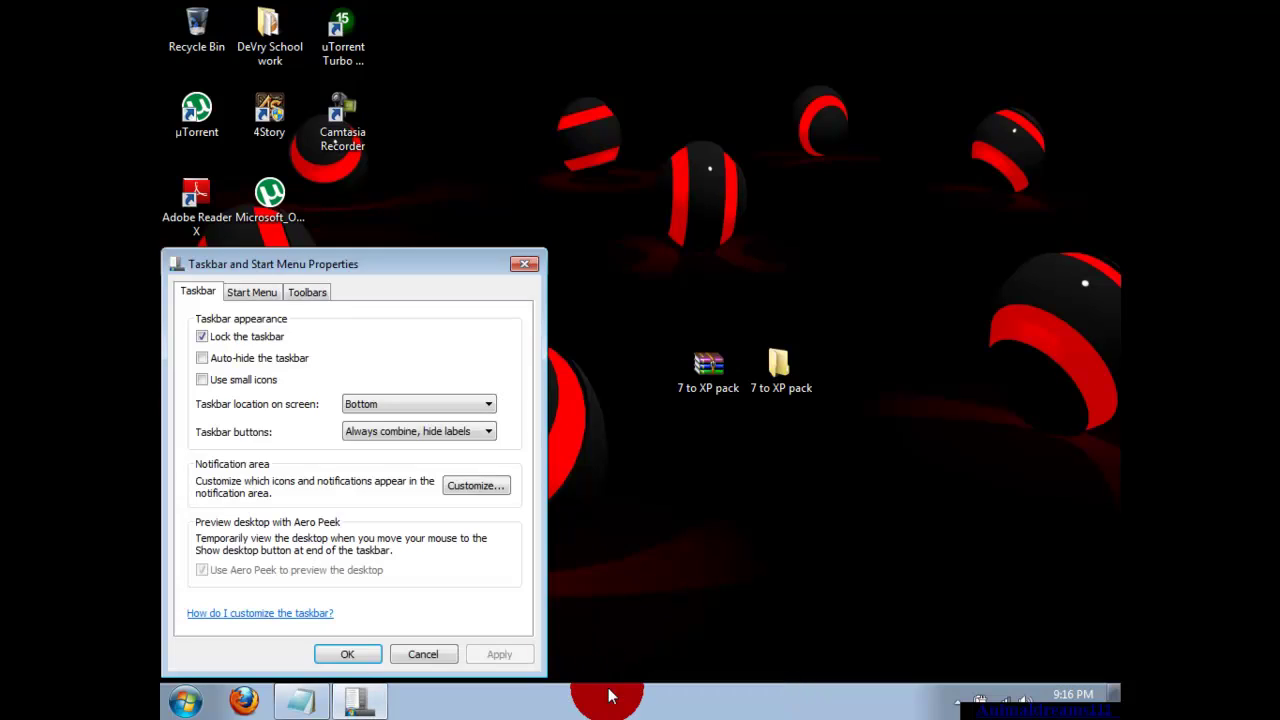
{"action": "left_click", "coordinate": [250, 382]}
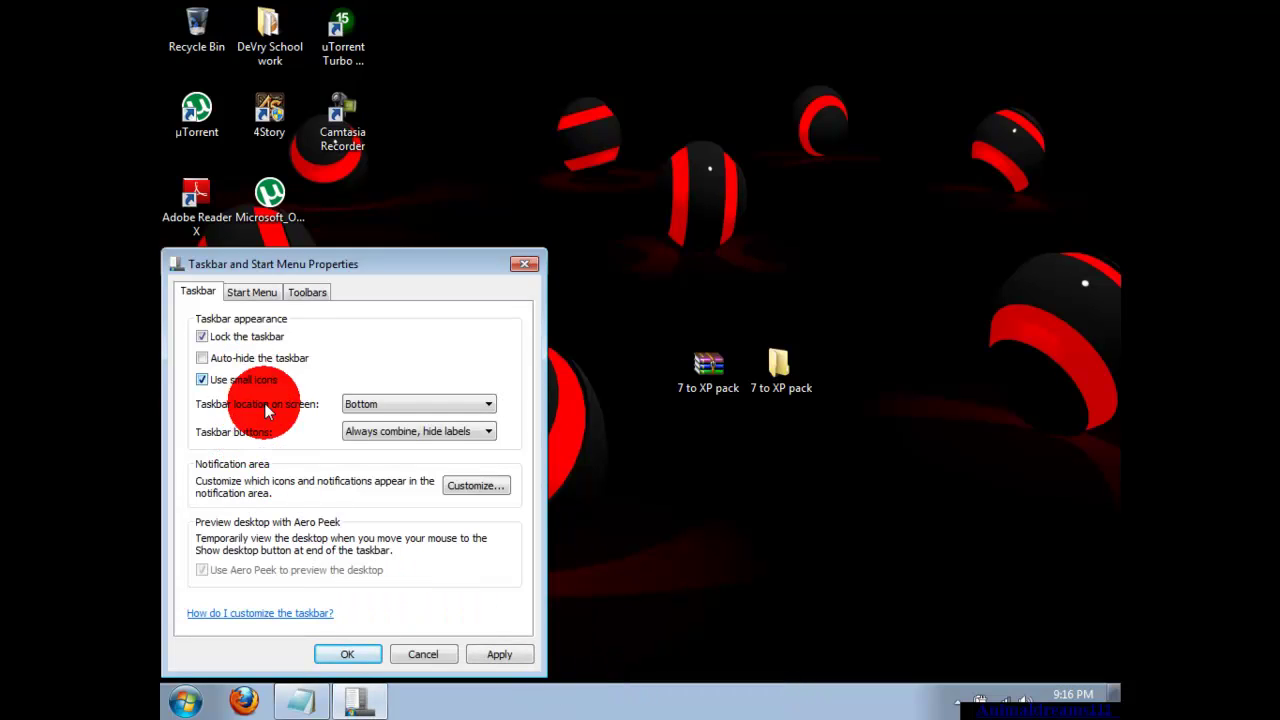
{"action": "left_click", "coordinate": [423, 431]}
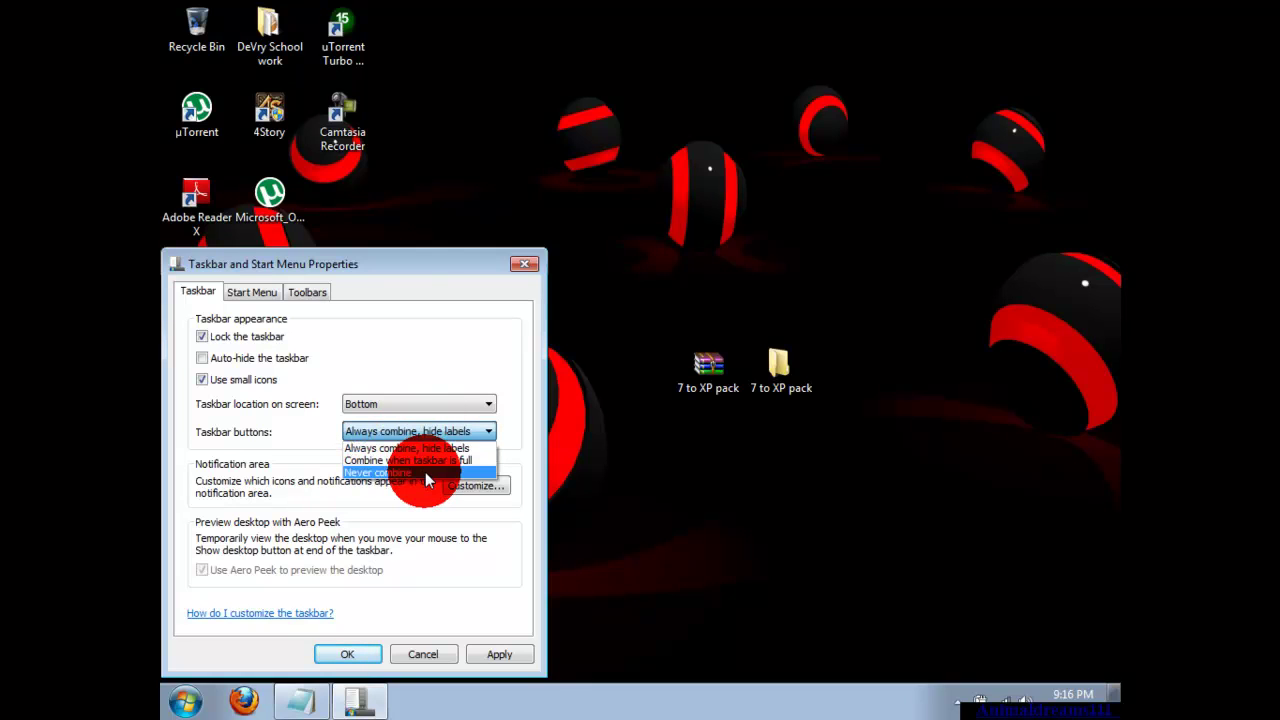
{"action": "left_click", "coordinate": [425, 472]}
{"action": "left_click", "coordinate": [498, 653]}
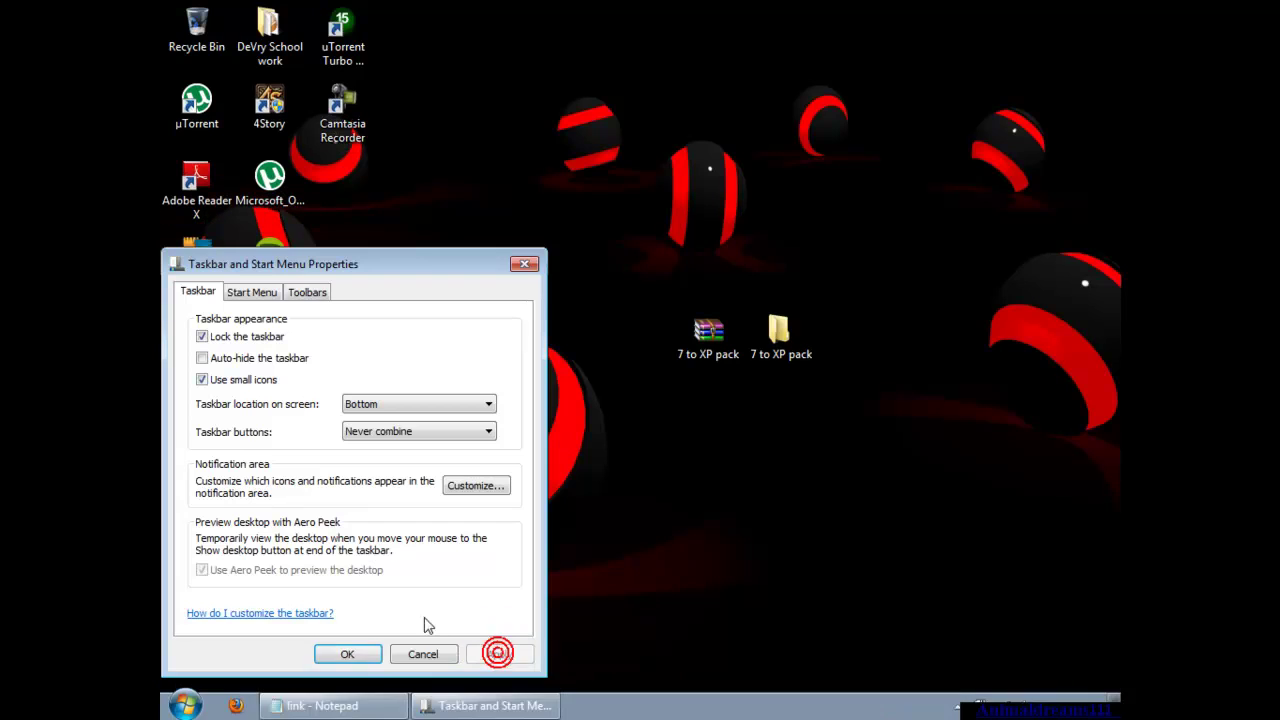
{"action": "left_click", "coordinate": [349, 651]}
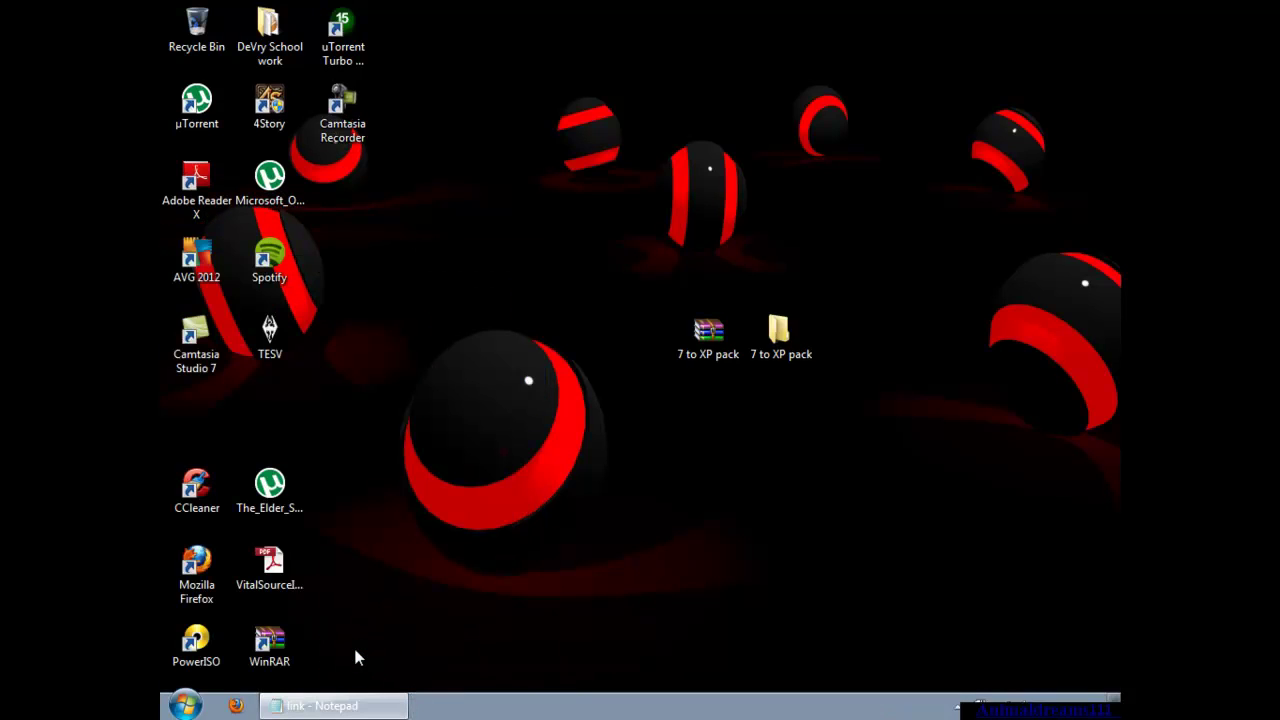
Launch Firefox and copy the filefactory.com link for 7_to_XP_pack.rar from Notepad.
{"action": "left_click", "coordinate": [245, 706]}
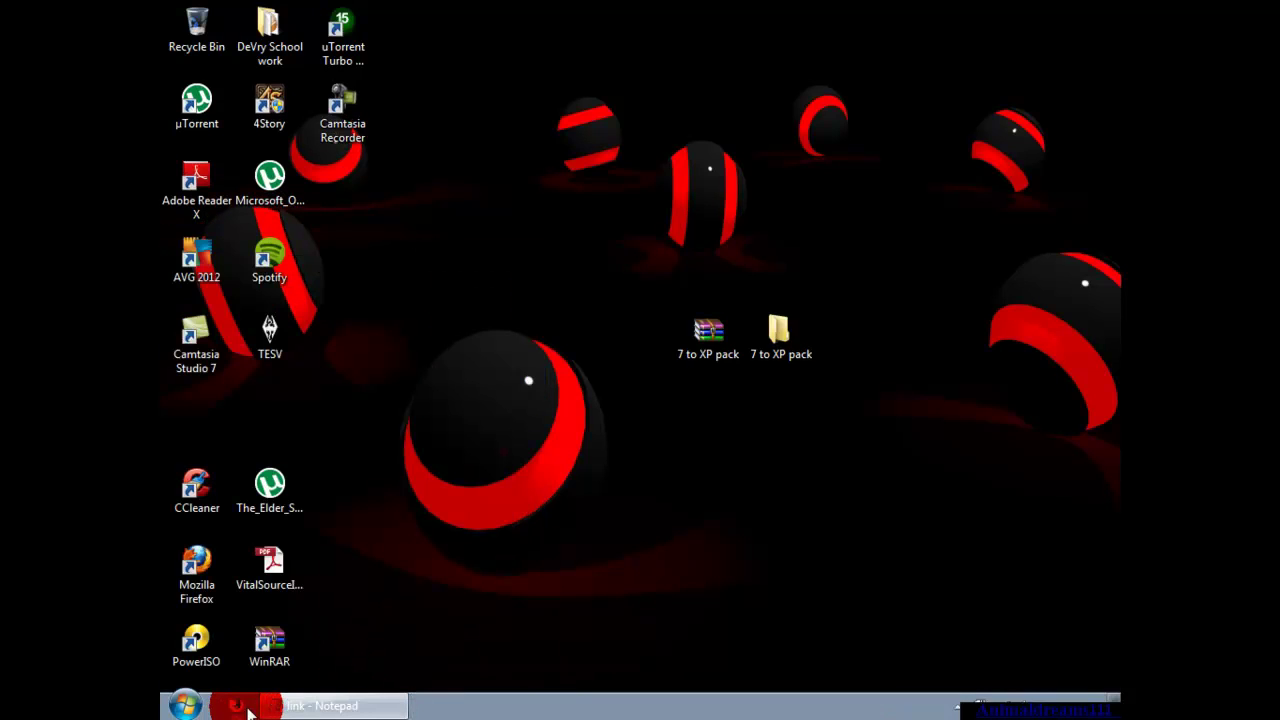
{"action": "left_click", "coordinate": [247, 706]}
{"action": "left_click", "coordinate": [292, 706]}
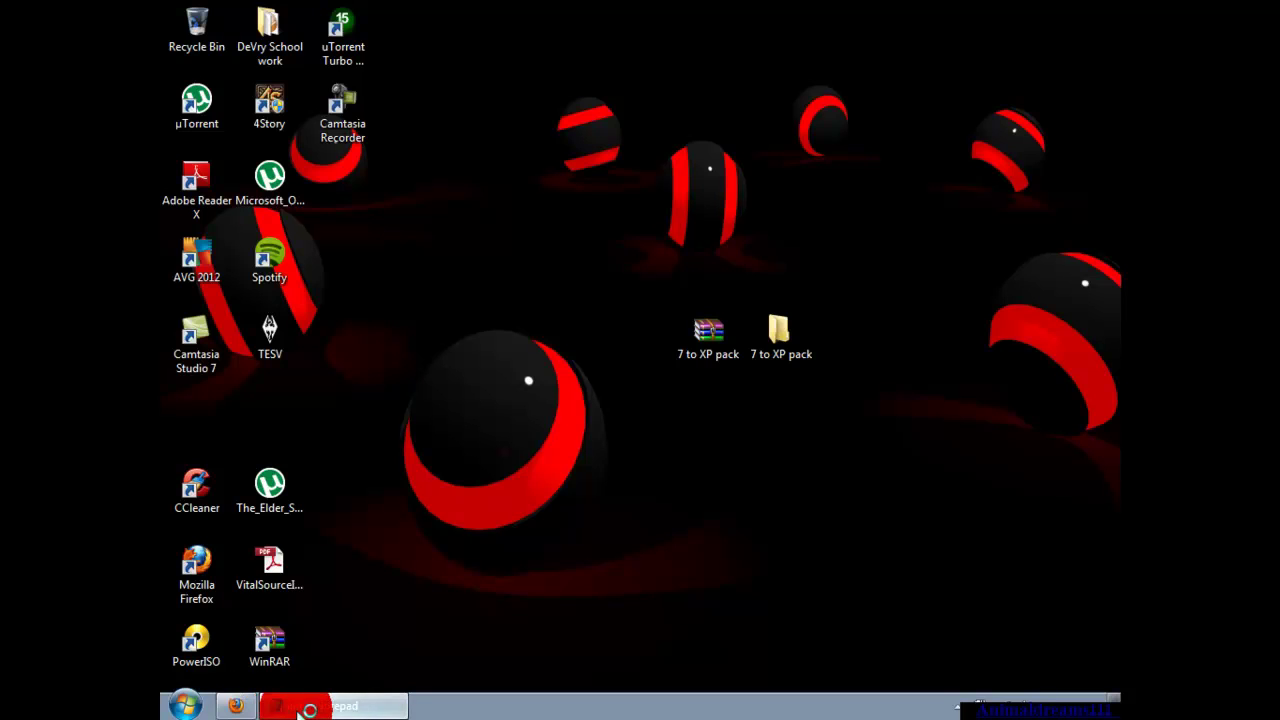
{"action": "left_click", "coordinate": [741, 228]}
{"action": "left_click_drag", "start_coordinate": [872, 205], "coordinate": [294, 200]}
{"action": "right_click", "coordinate": [363, 215]}
{"action": "left_click", "coordinate": [414, 272]}
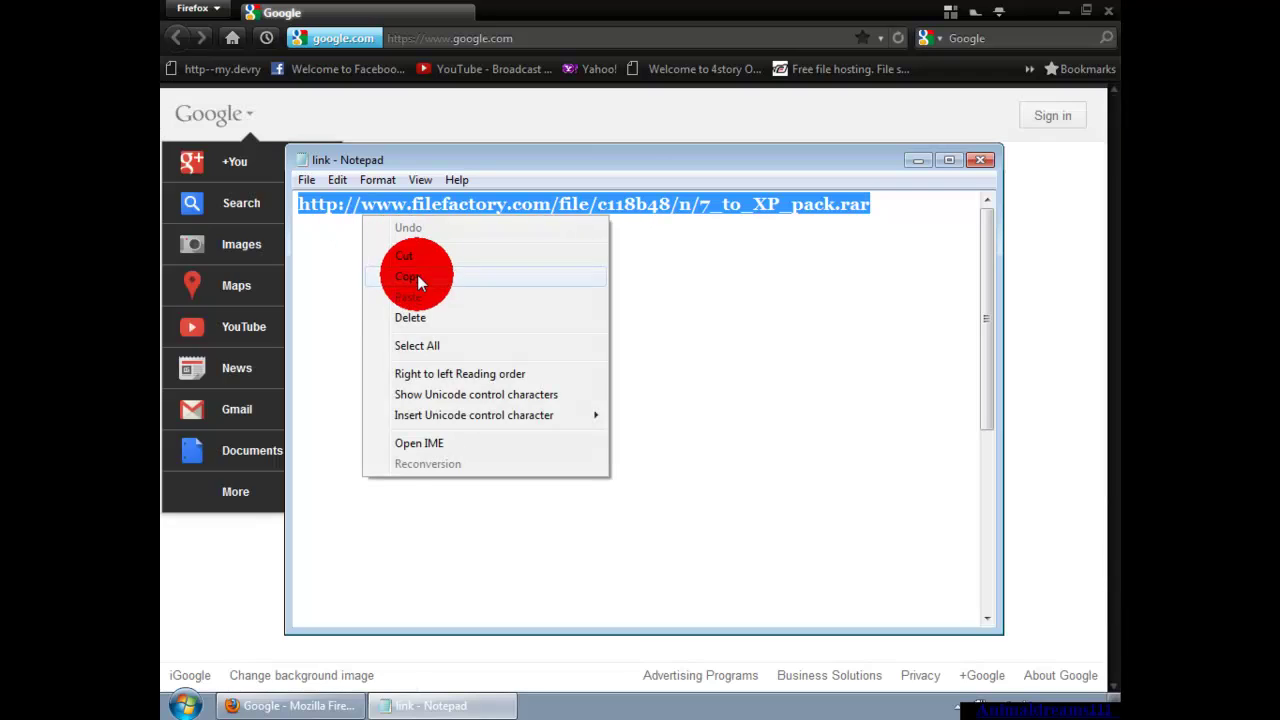
Minimize Notepad and select Firefox's address bar to paste the copied link.
{"action": "left_click", "coordinate": [916, 161]}
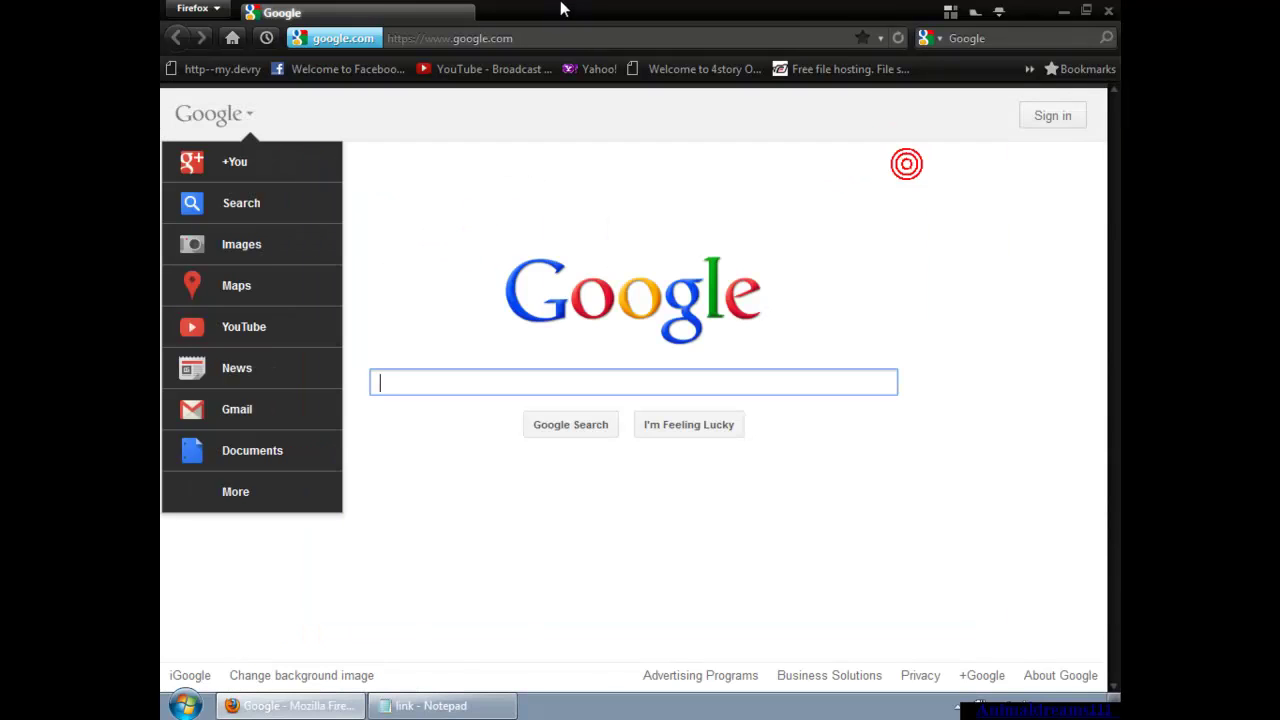
{"action": "left_click", "coordinate": [557, 38]}
{"action": "right_click", "coordinate": [558, 40]}
Load the FileFactory page from the pasted link and choose the free Slow Download.
{"action": "left_click", "coordinate": [636, 142]}
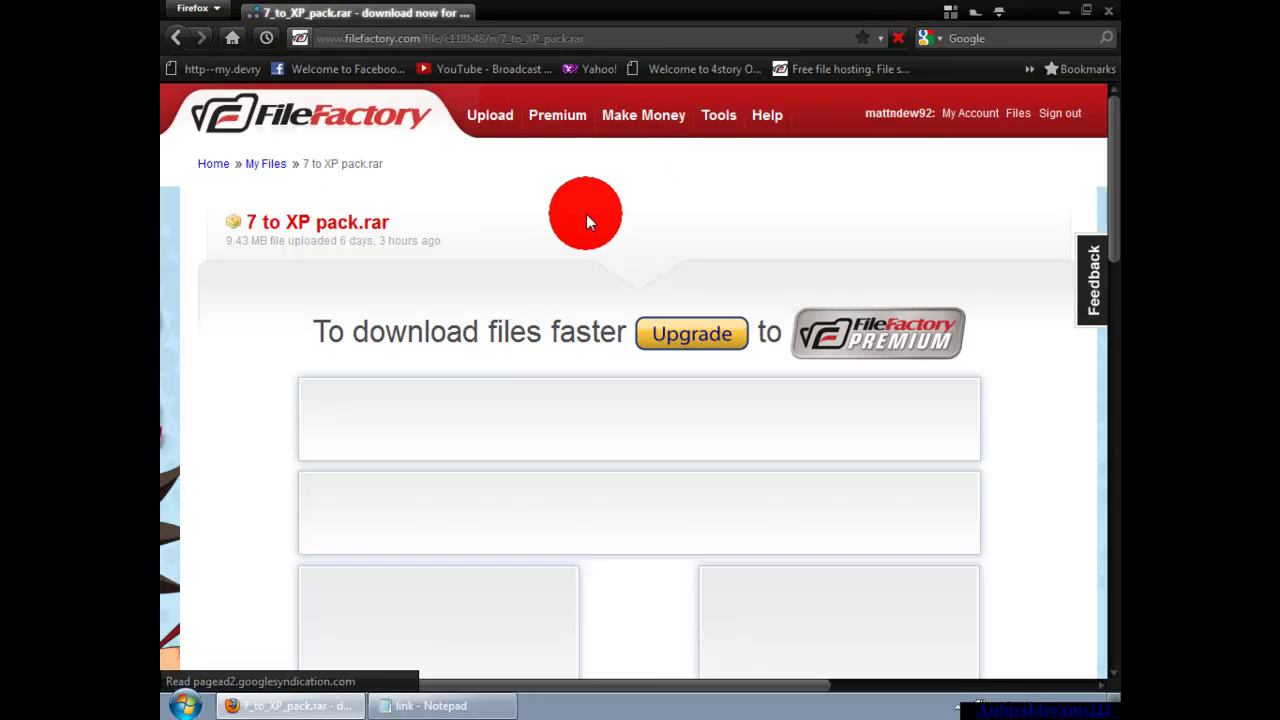
{"action": "scroll", "coordinate": [539, 240], "scroll_direction": "down", "scroll_amount": 10}
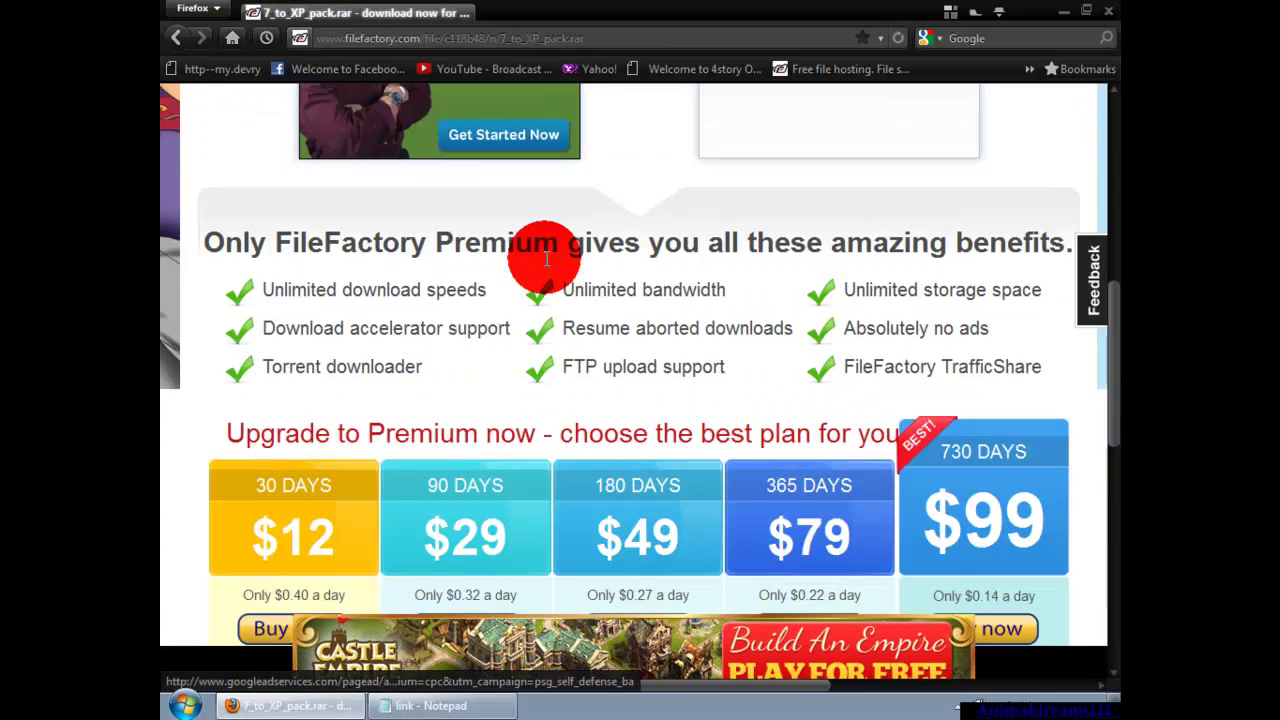
{"action": "scroll", "coordinate": [557, 278], "scroll_direction": "down", "scroll_amount": 2}
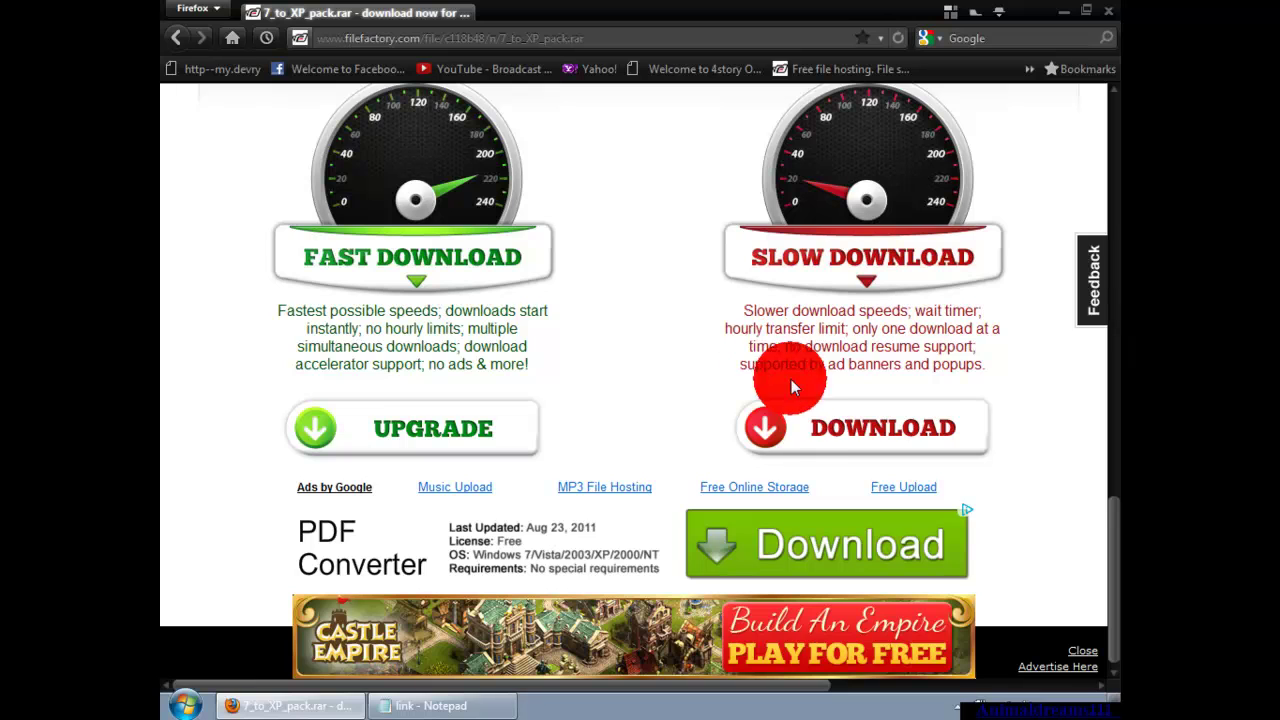
{"action": "left_click", "coordinate": [826, 442]}
Enter the reCAPTCHA answer and submit it to reach the 30-second wait page.
{"action": "scroll", "coordinate": [823, 434], "scroll_direction": "down", "scroll_amount": 2}
{"action": "left_click", "coordinate": [808, 477]}
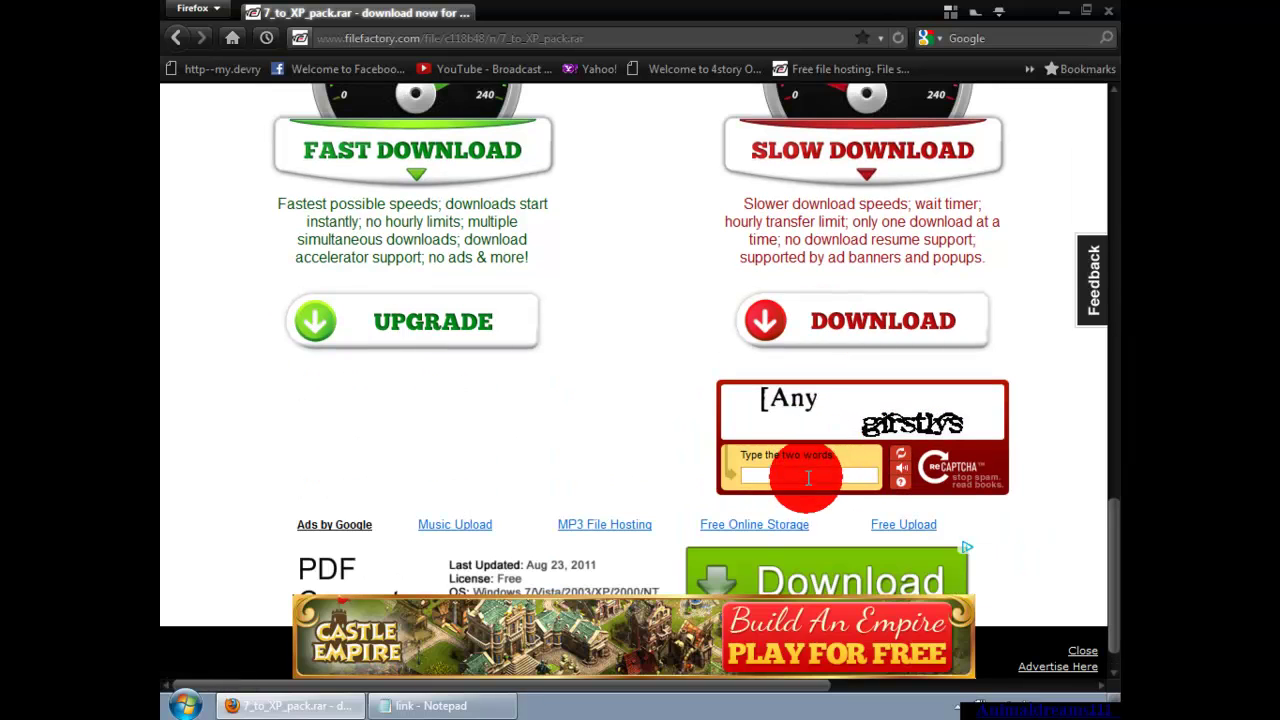
{"action": "left_click", "coordinate": [806, 478]}
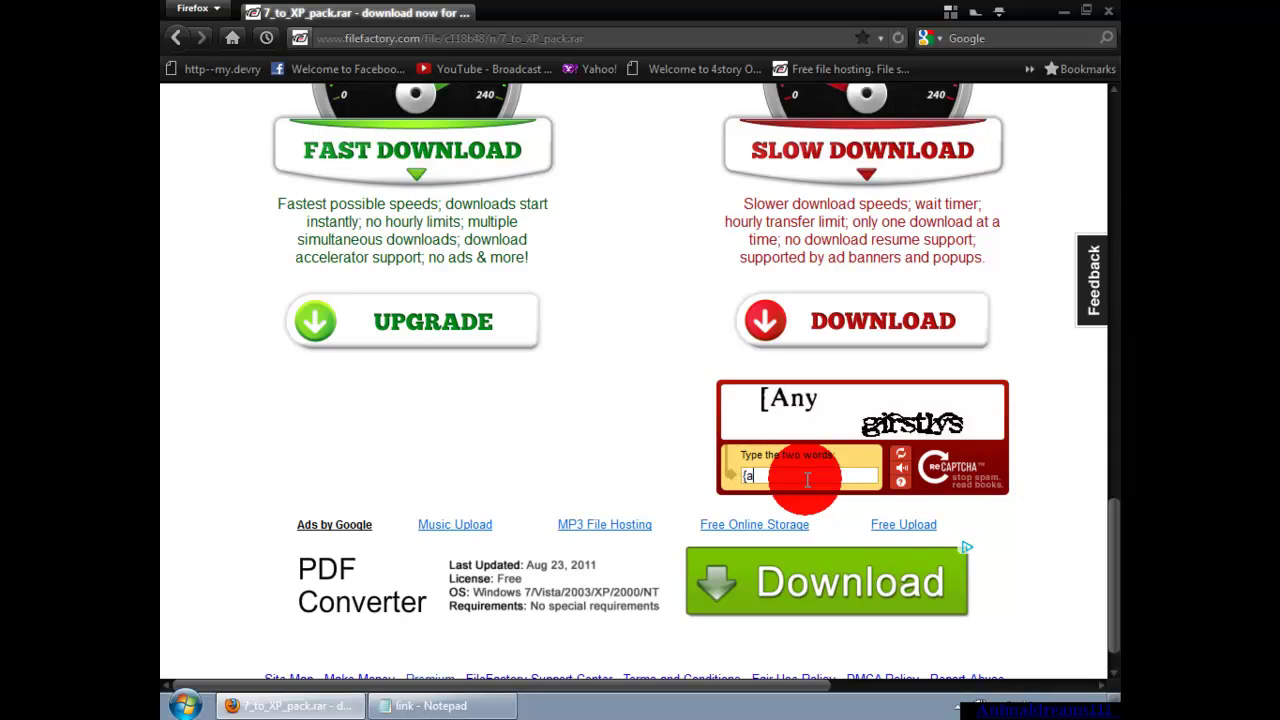
{"action": "type", "text": "[any girstlys"}
{"action": "key", "text": "Return"}
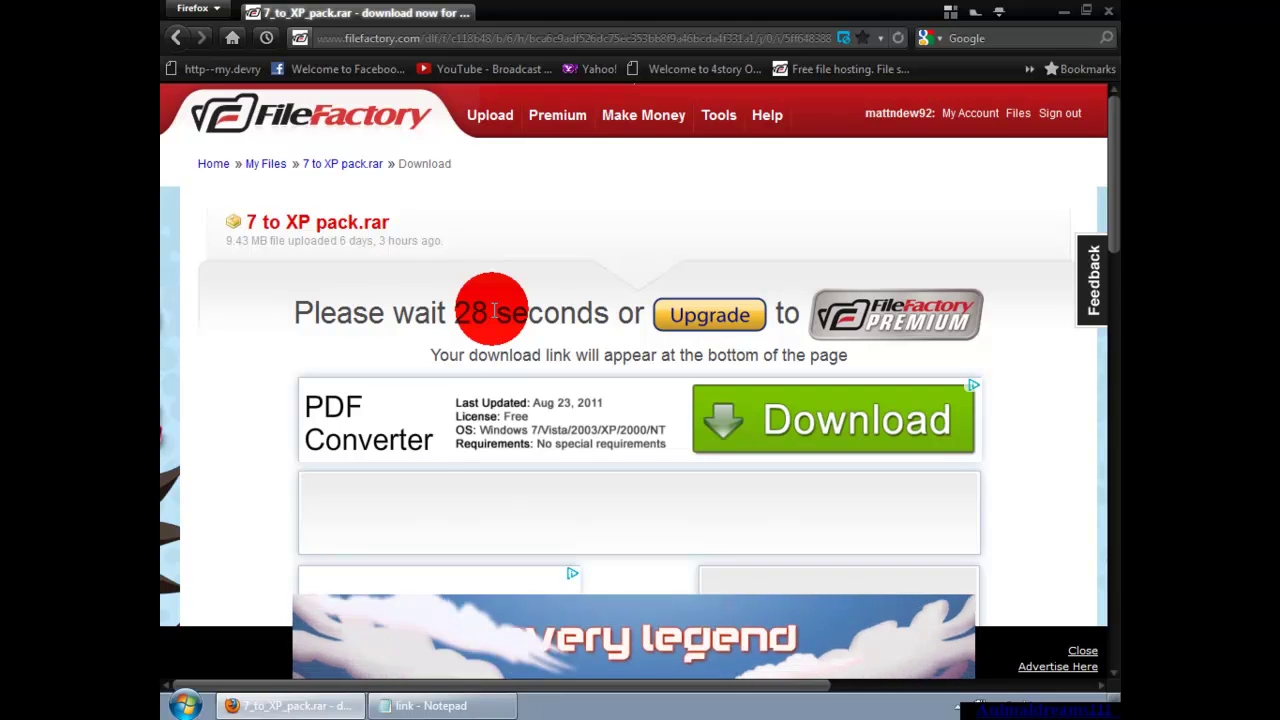
Wait while the download timer counts down to 10 seconds, then minimize Firefox.
{"action": "scroll", "coordinate": [519, 299], "scroll_direction": "down", "scroll_amount": 7}
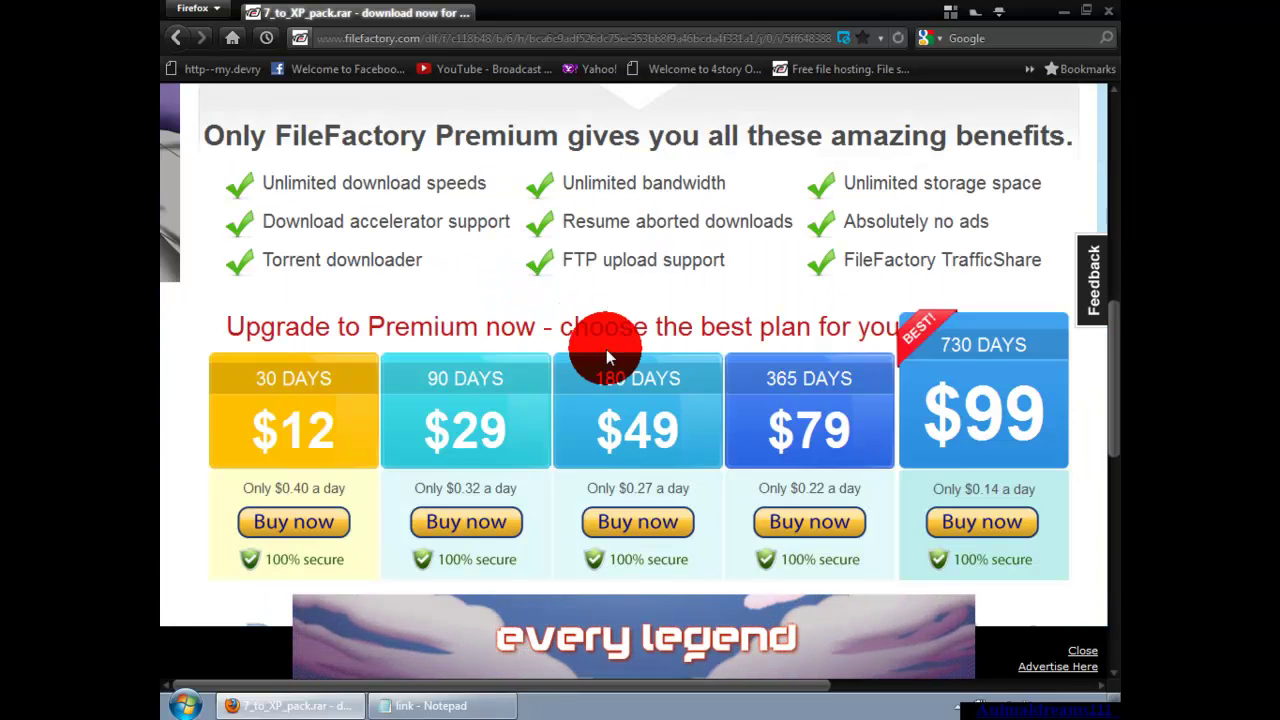
{"action": "scroll", "coordinate": [600, 350], "scroll_direction": "up", "scroll_amount": 4}
{"action": "scroll", "coordinate": [533, 377], "scroll_direction": "up", "scroll_amount": 3}
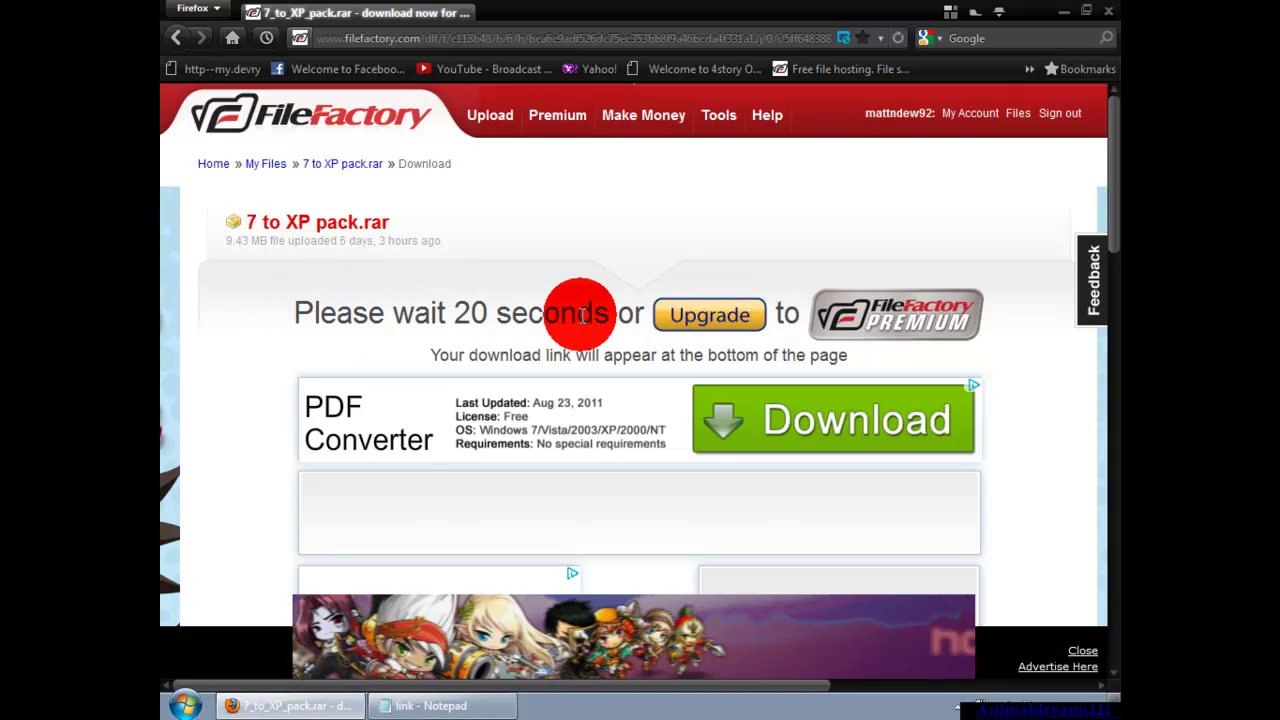
{"action": "scroll", "coordinate": [580, 313], "scroll_direction": "down", "scroll_amount": 15}
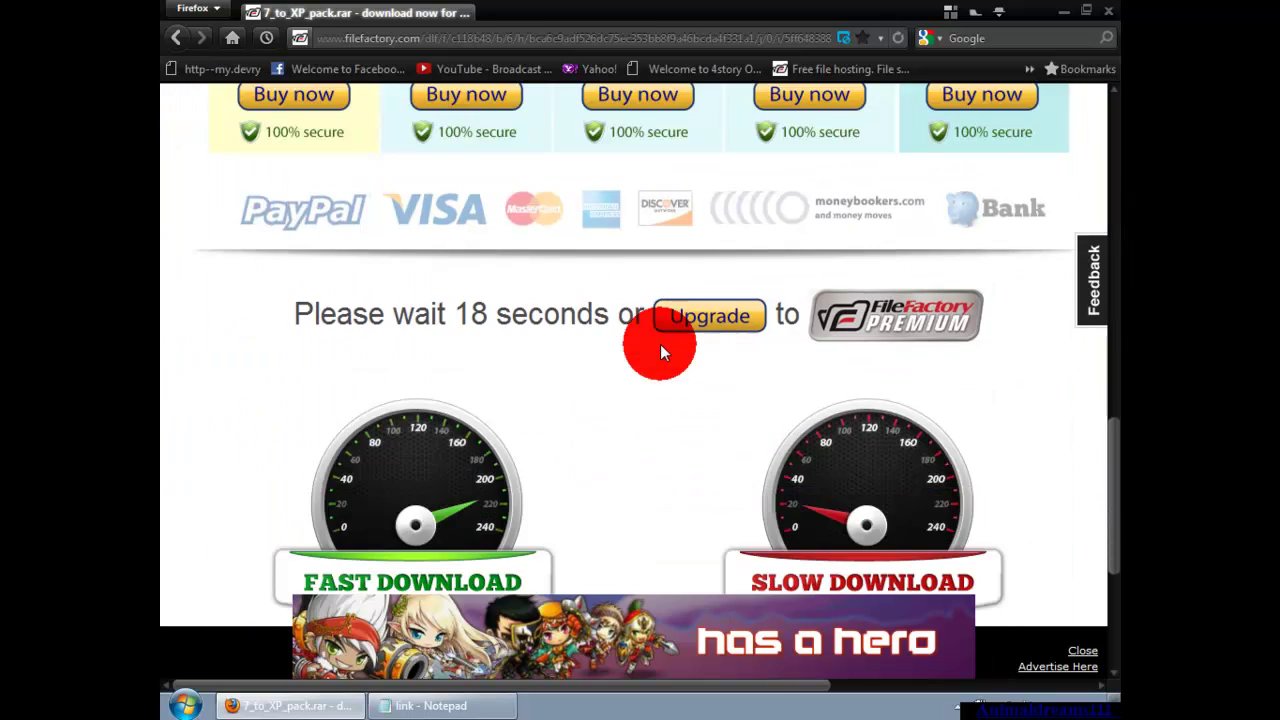
{"action": "scroll", "coordinate": [667, 346], "scroll_direction": "down", "scroll_amount": 3}
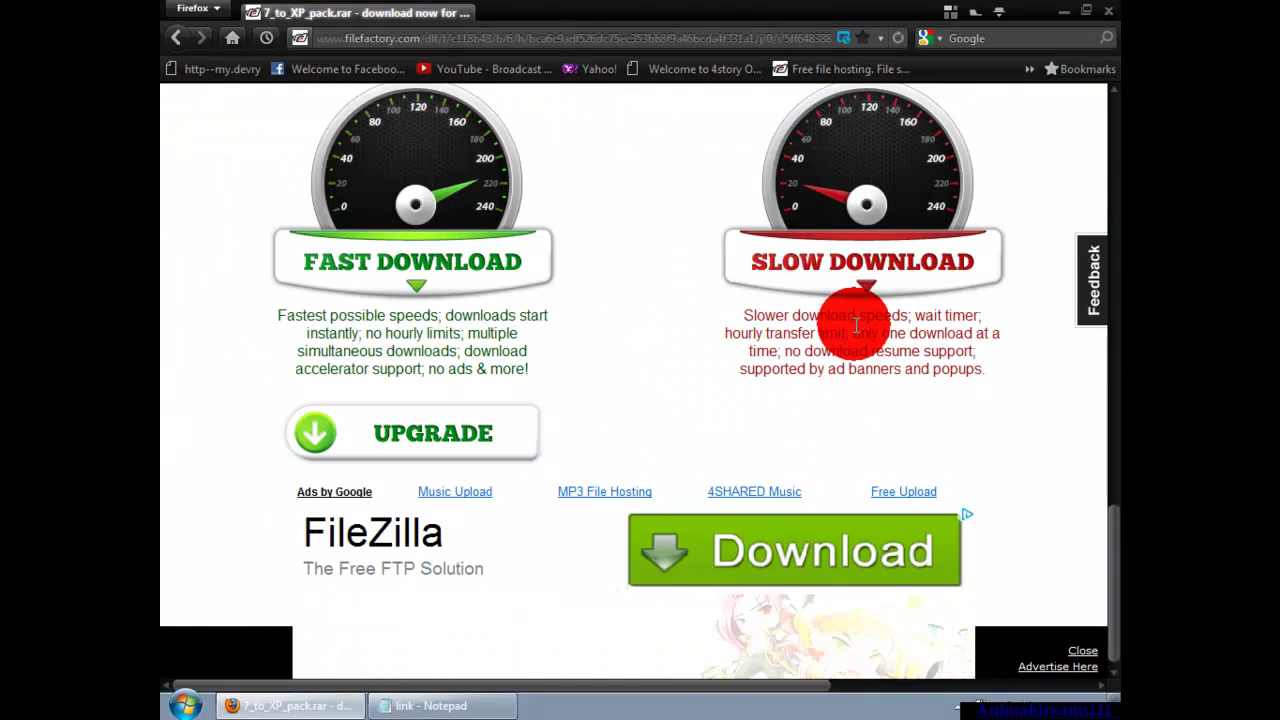
{"action": "scroll", "coordinate": [643, 350], "scroll_direction": "up", "scroll_amount": 18}
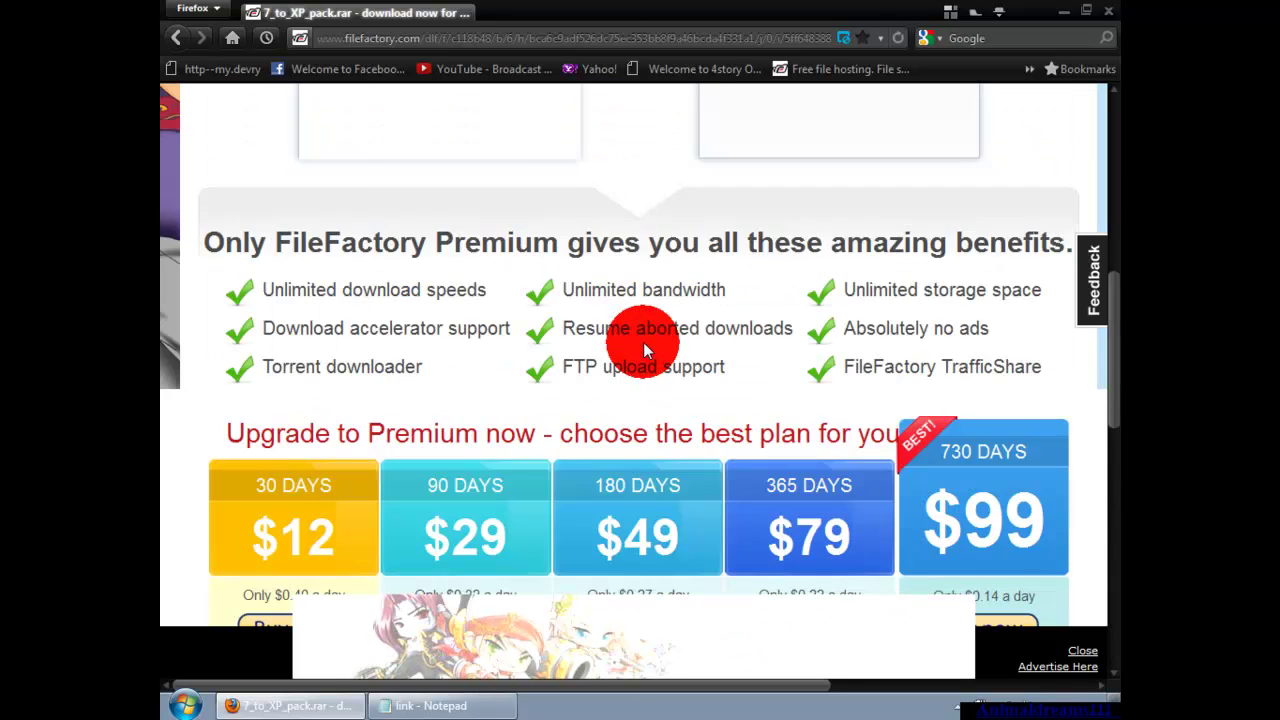
{"action": "scroll", "coordinate": [645, 350], "scroll_direction": "up", "scroll_amount": 2}
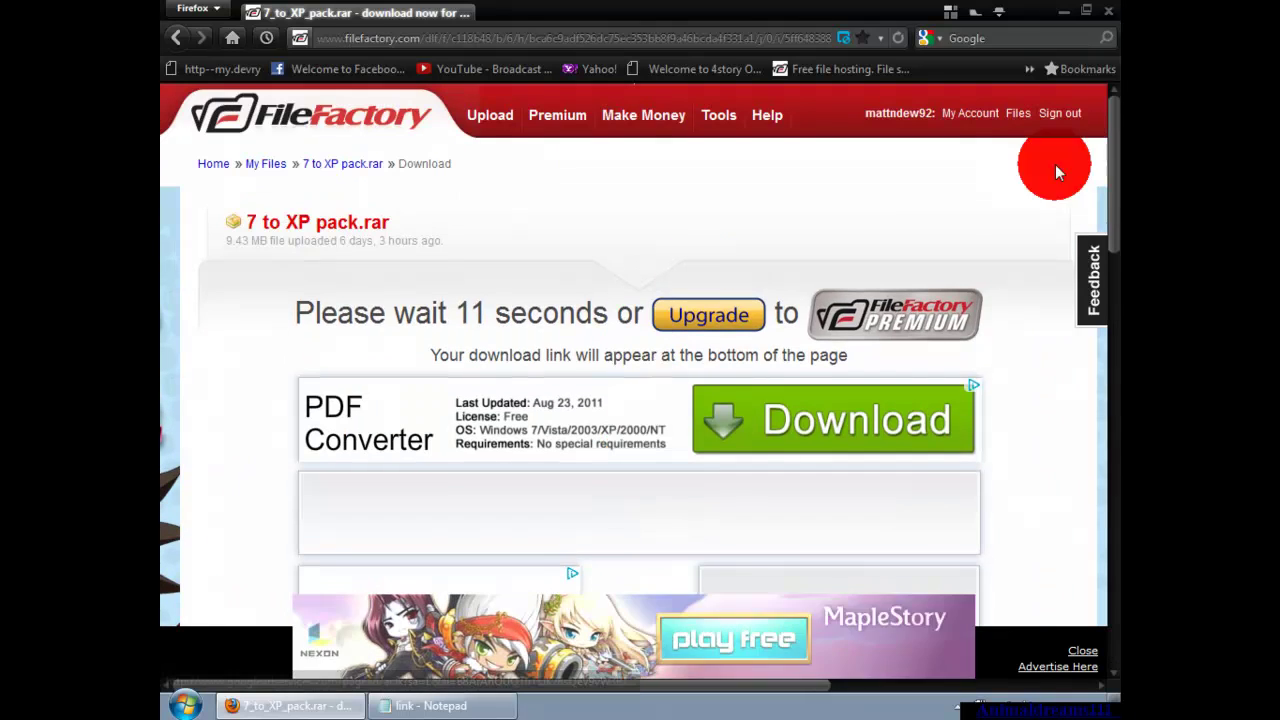
{"action": "left_click", "coordinate": [1062, 14]}
Extract the 7 to XP pack archive with Extract to 7 to XP pack\ on the desktop.
{"action": "left_click_drag", "start_coordinate": [706, 332], "coordinate": [672, 345]}
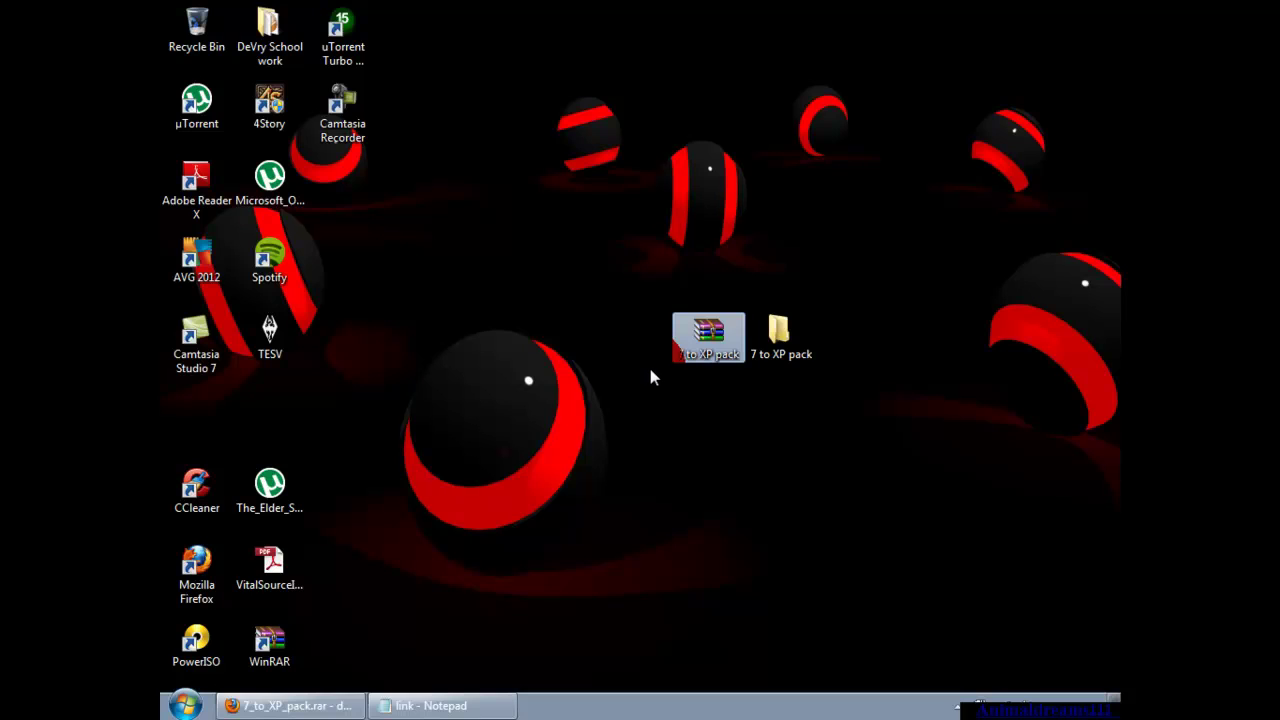
{"action": "right_click", "coordinate": [697, 340]}
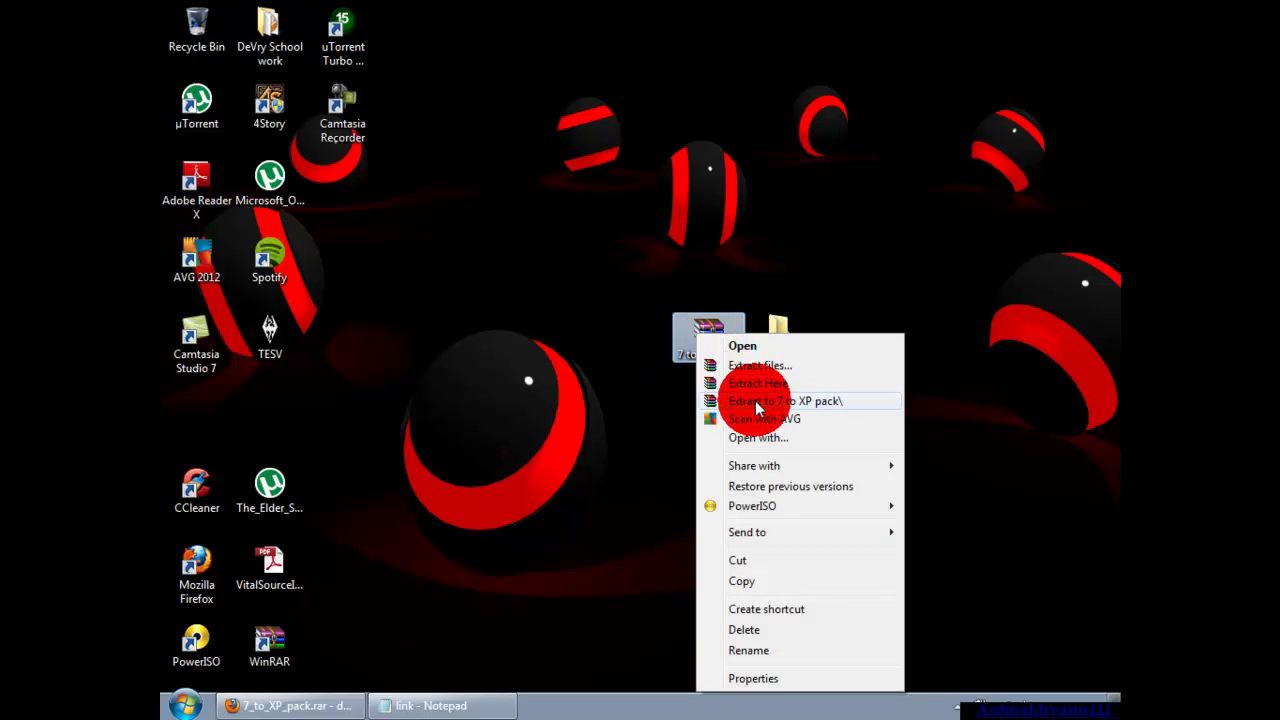
{"action": "left_click", "coordinate": [850, 399]}
{"action": "left_click", "coordinate": [953, 385]}
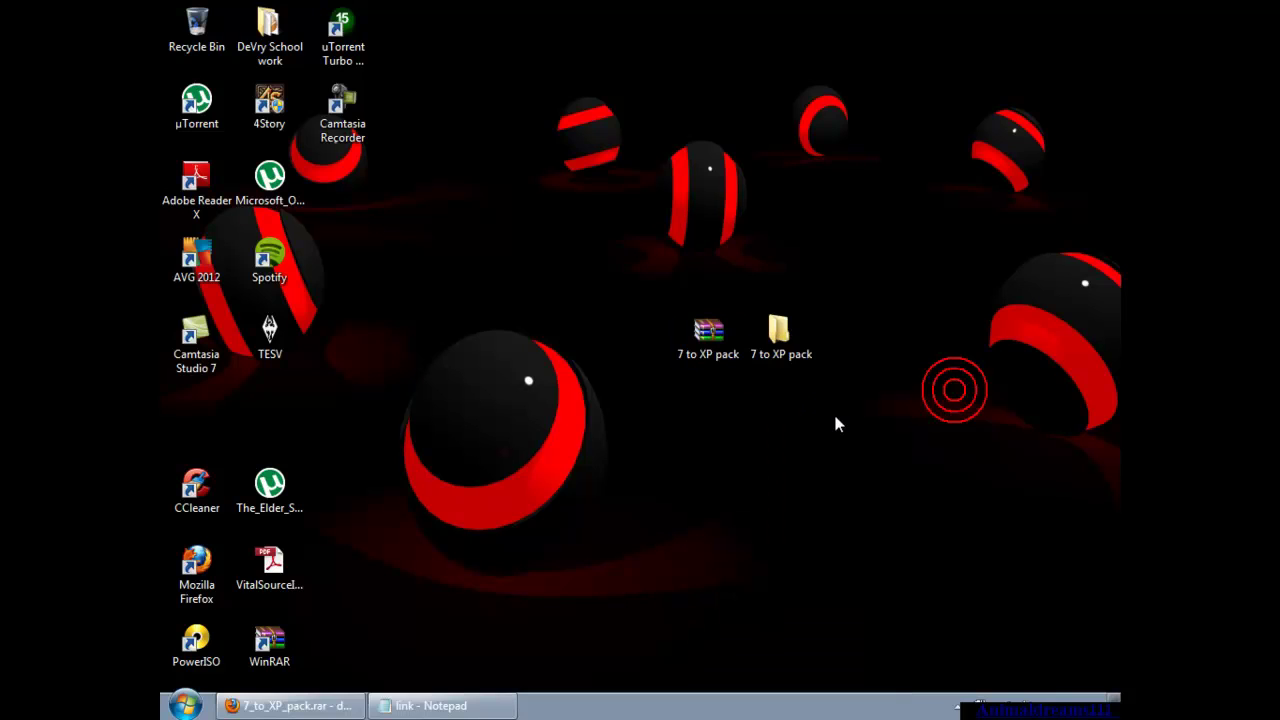
Open 7 to XP pack > 7 to XP pack > Theme Patcher and select Patcher x64.
{"action": "left_click", "coordinate": [799, 356]}
{"action": "double_click", "coordinate": [797, 355]}
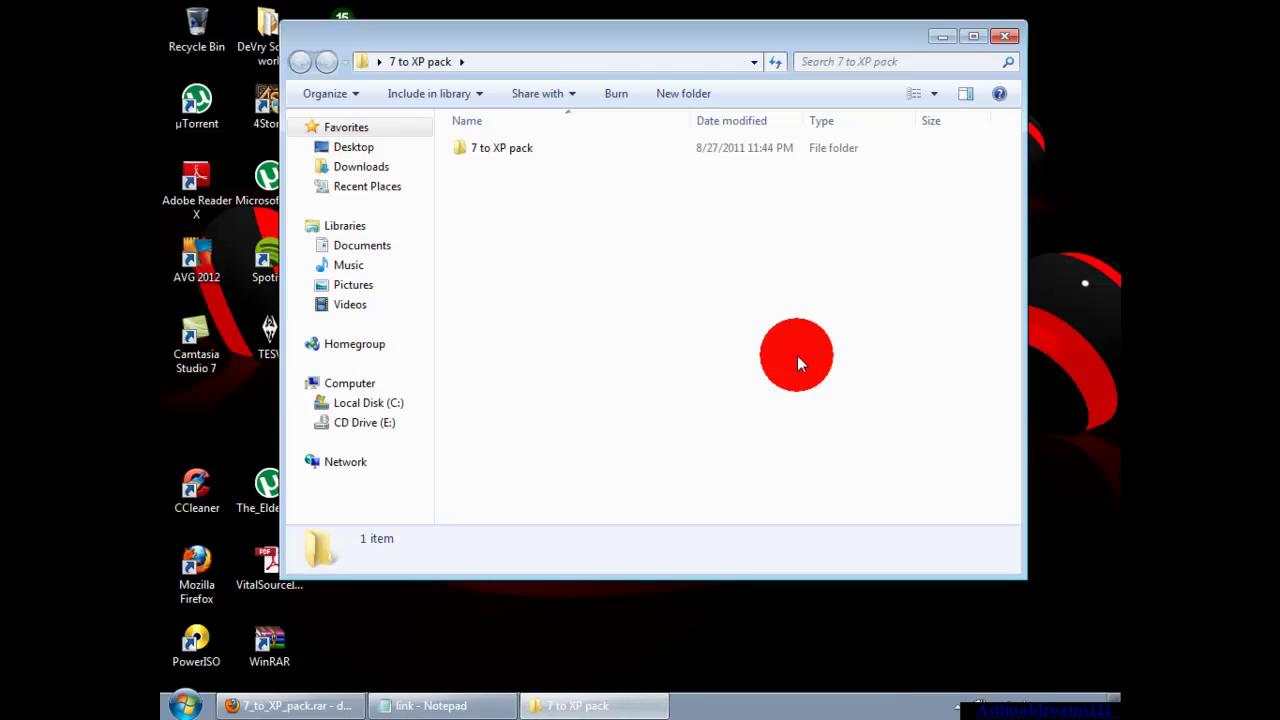
{"action": "double_click", "coordinate": [594, 152]}
{"action": "left_click", "coordinate": [748, 305]}
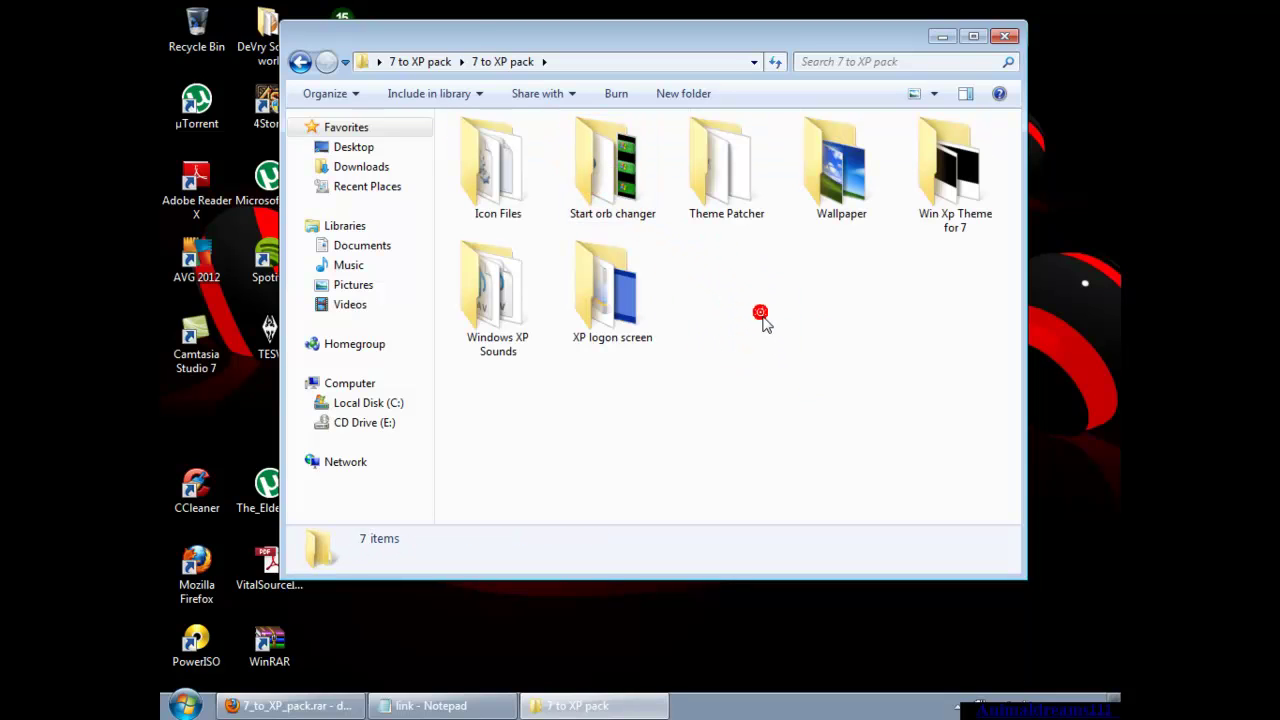
{"action": "left_click", "coordinate": [762, 316]}
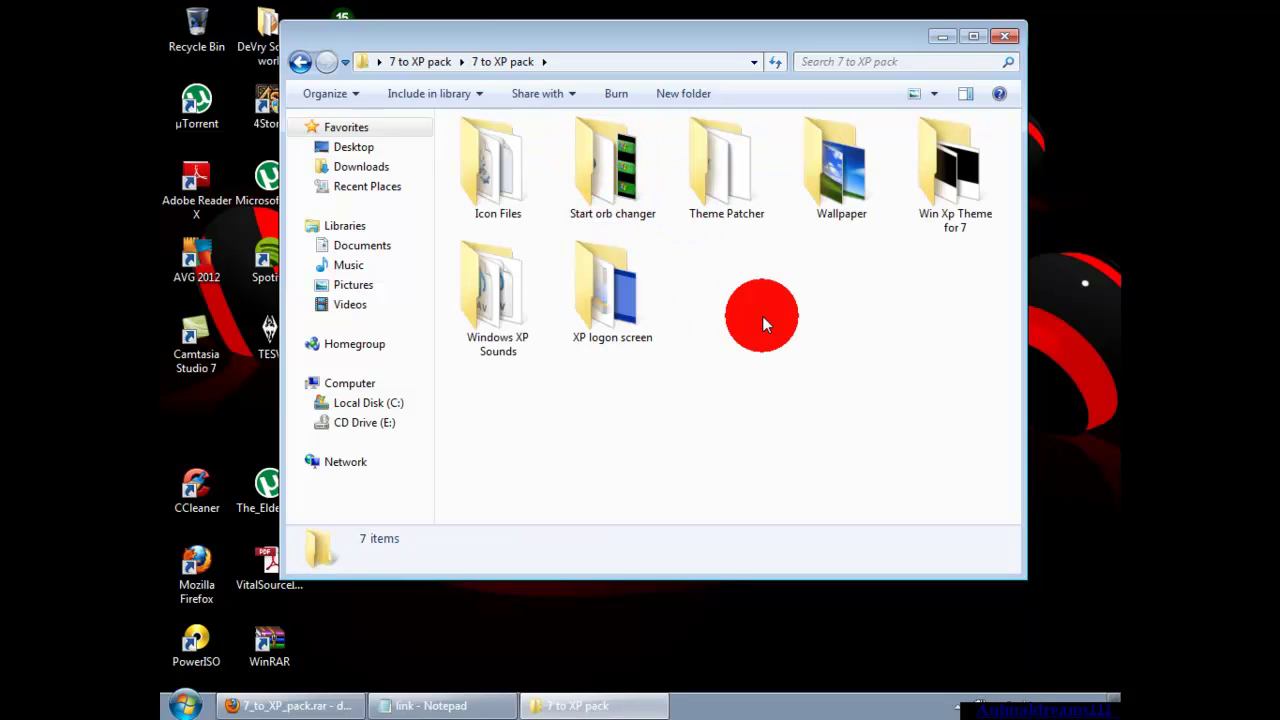
{"action": "double_click", "coordinate": [727, 215]}
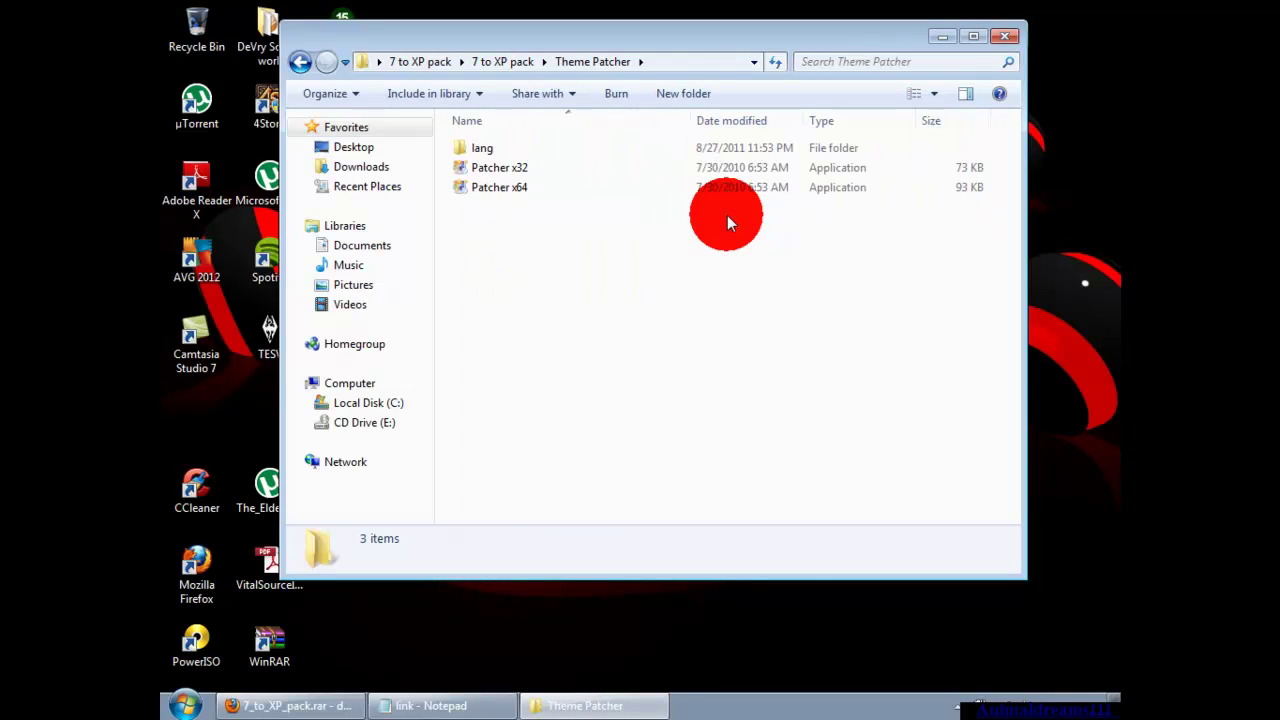
{"action": "left_click", "coordinate": [531, 190]}
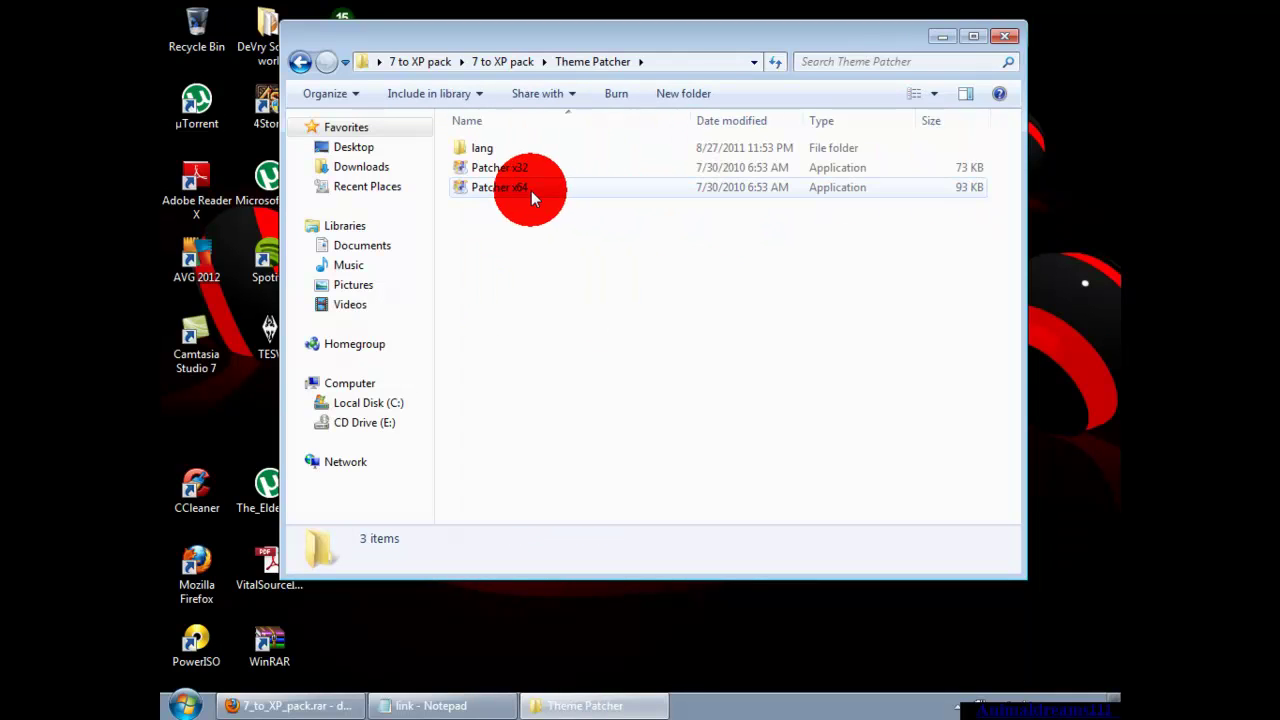
{"action": "left_click", "coordinate": [531, 175]}
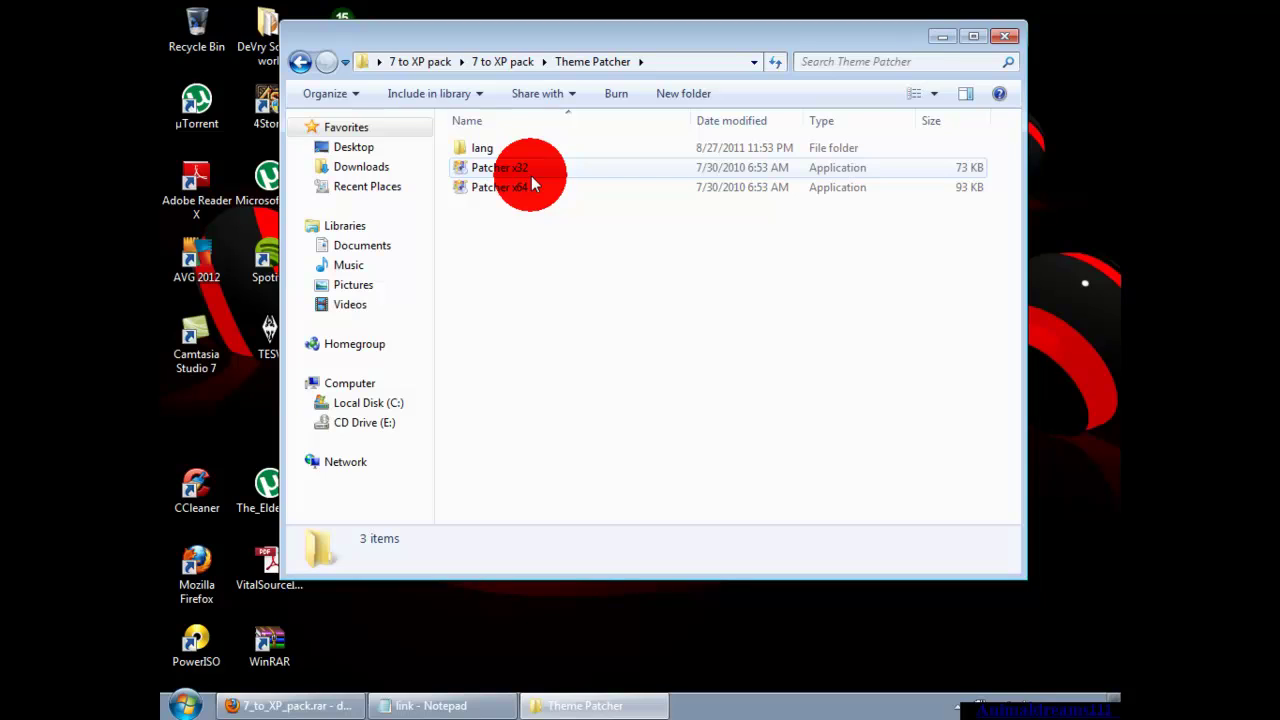
{"action": "left_click", "coordinate": [528, 187]}
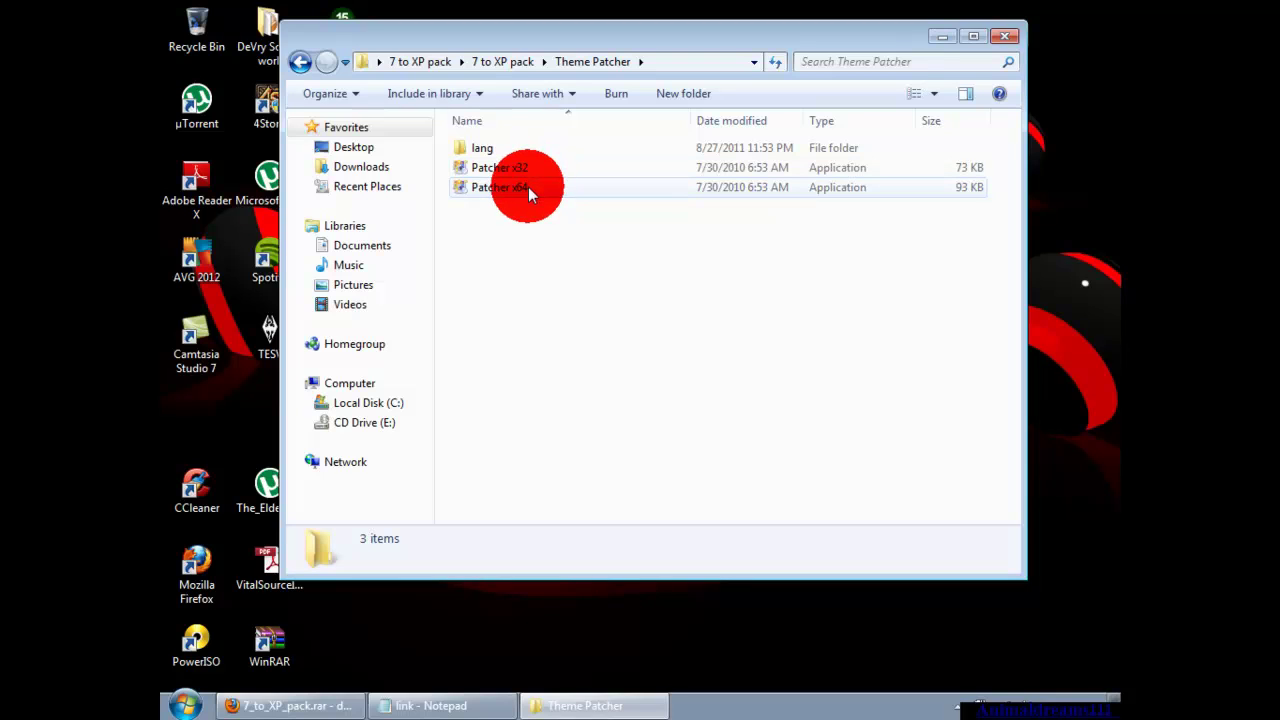
{"action": "right_click", "coordinate": [528, 187]}
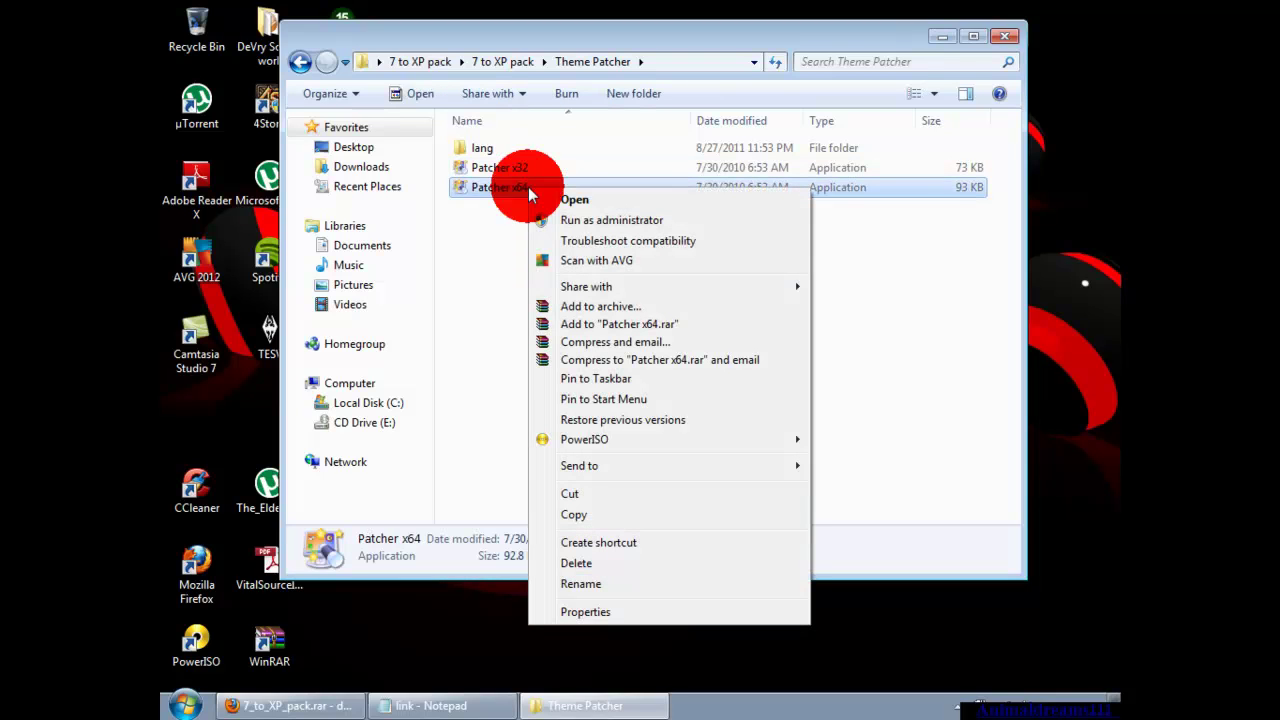
{"action": "left_click", "coordinate": [562, 219]}
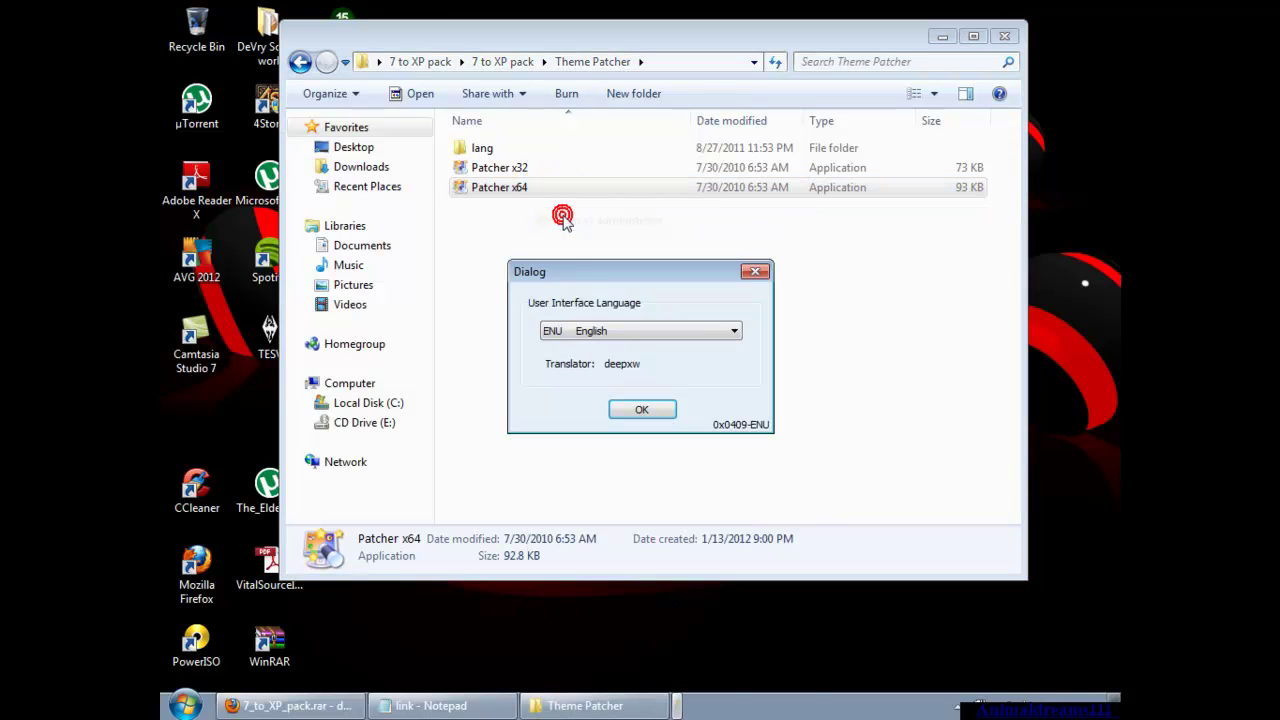
{"action": "left_click", "coordinate": [648, 409]}
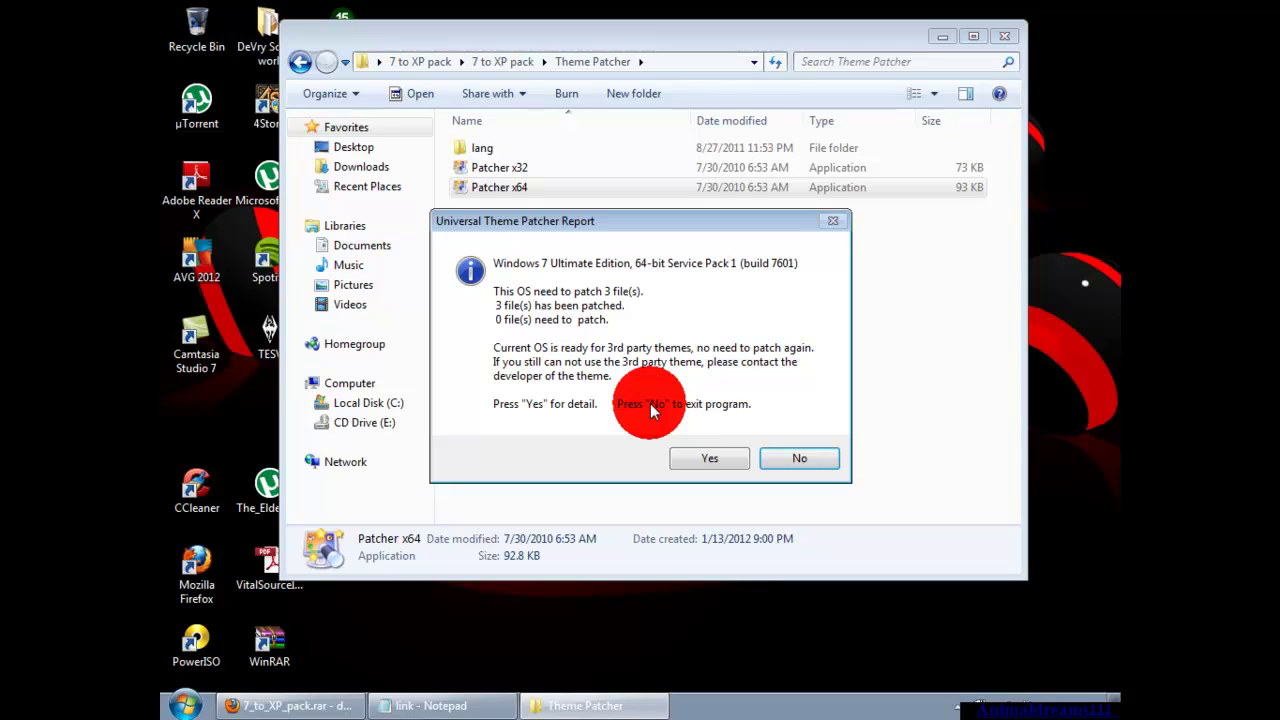
{"action": "left_click", "coordinate": [694, 456]}
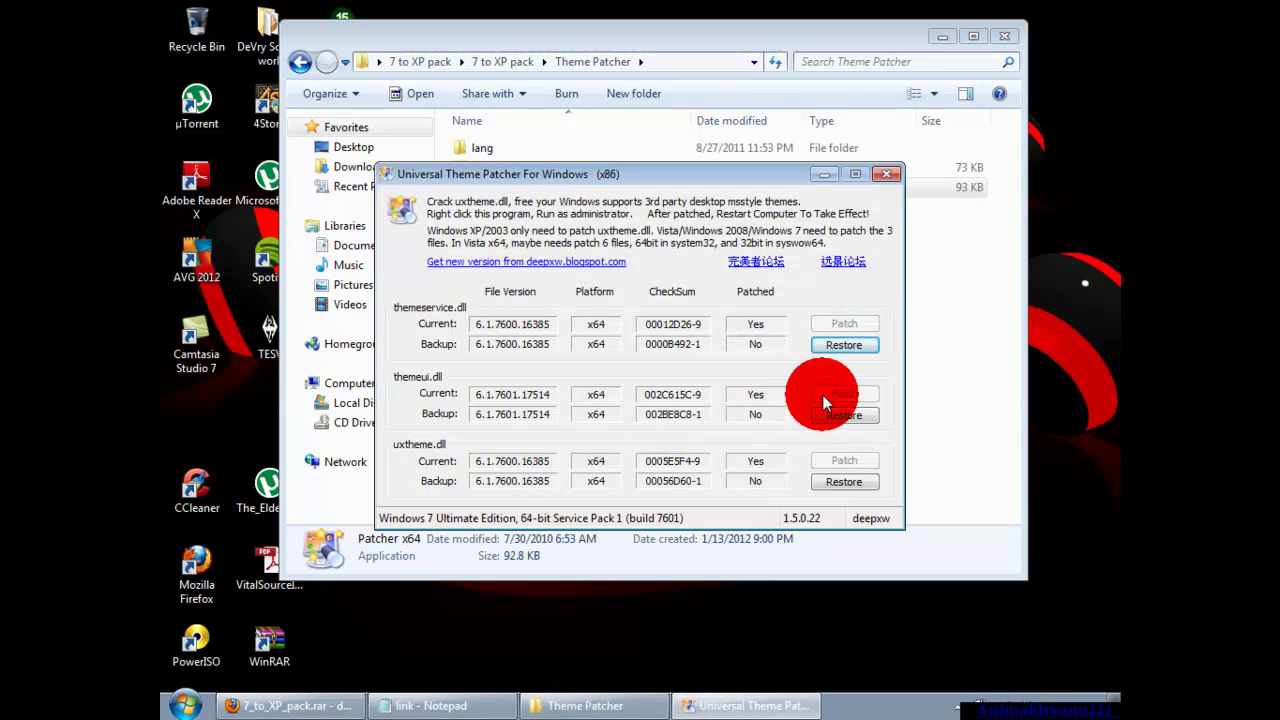
{"action": "left_click", "coordinate": [842, 343]}
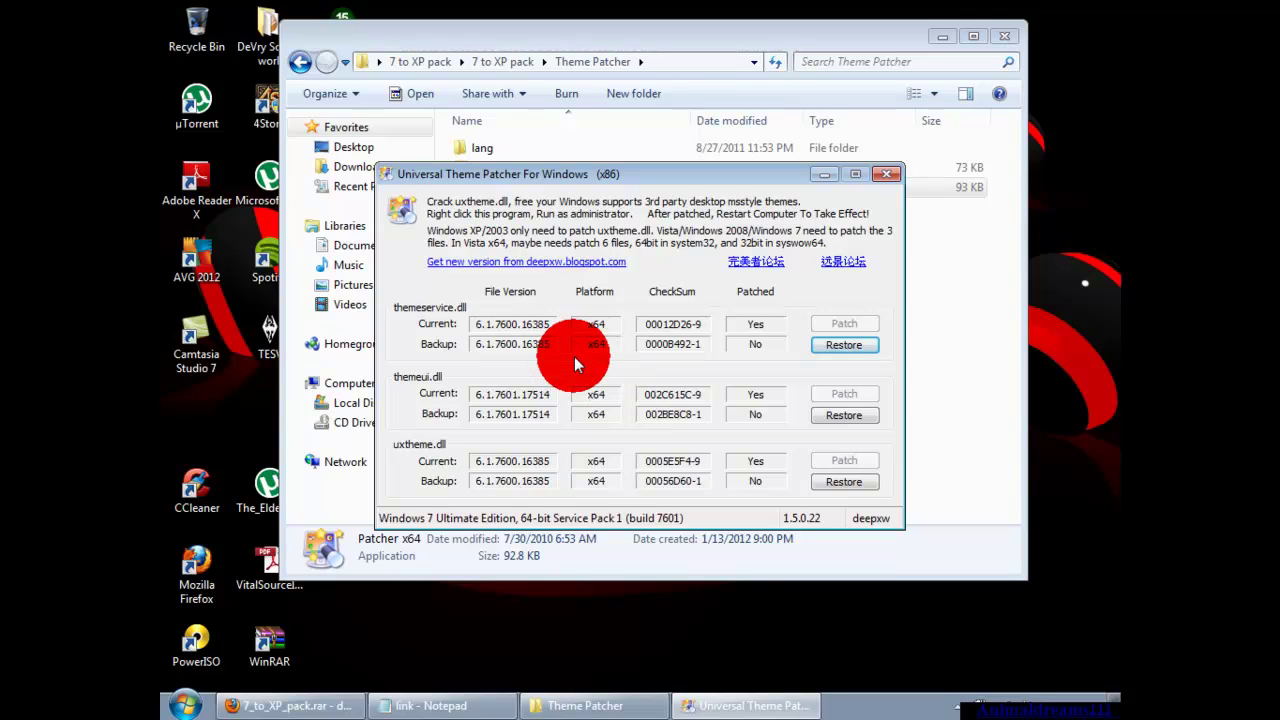
Close the theme patcher and open the Win Xp Theme for 7 folder in the pack.
{"action": "left_click", "coordinate": [886, 174]}
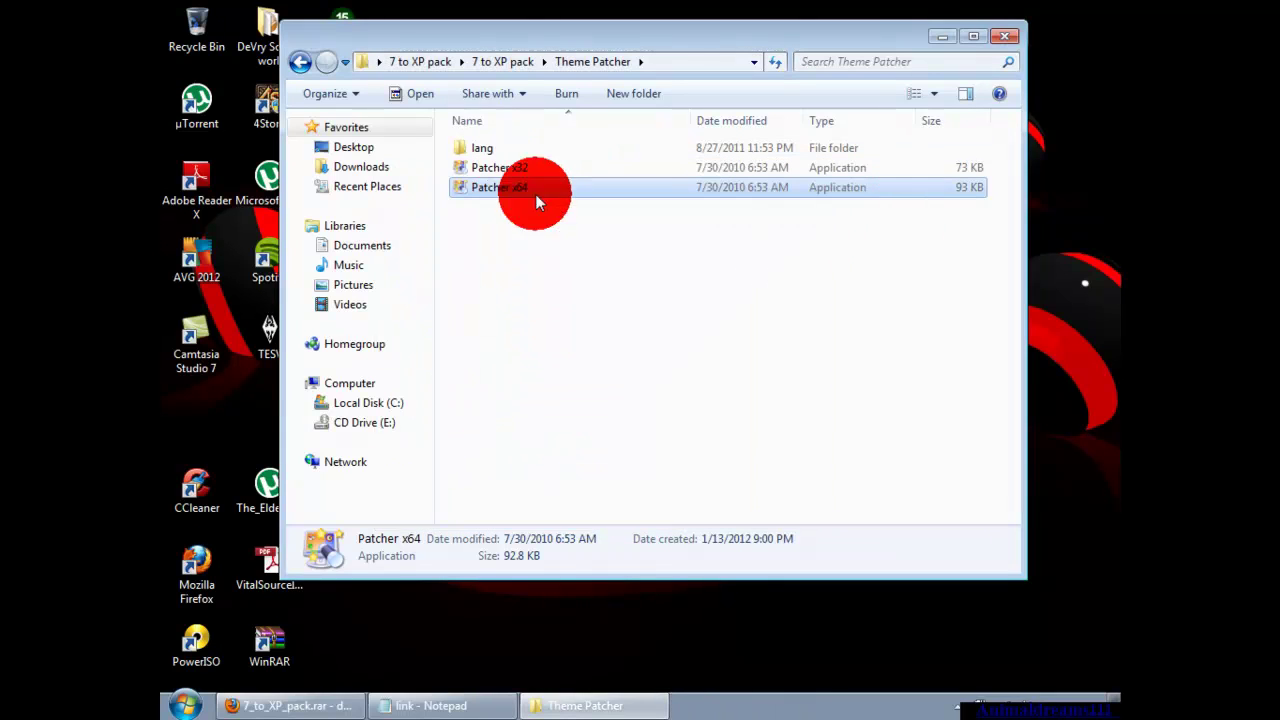
{"action": "left_click", "coordinate": [543, 243]}
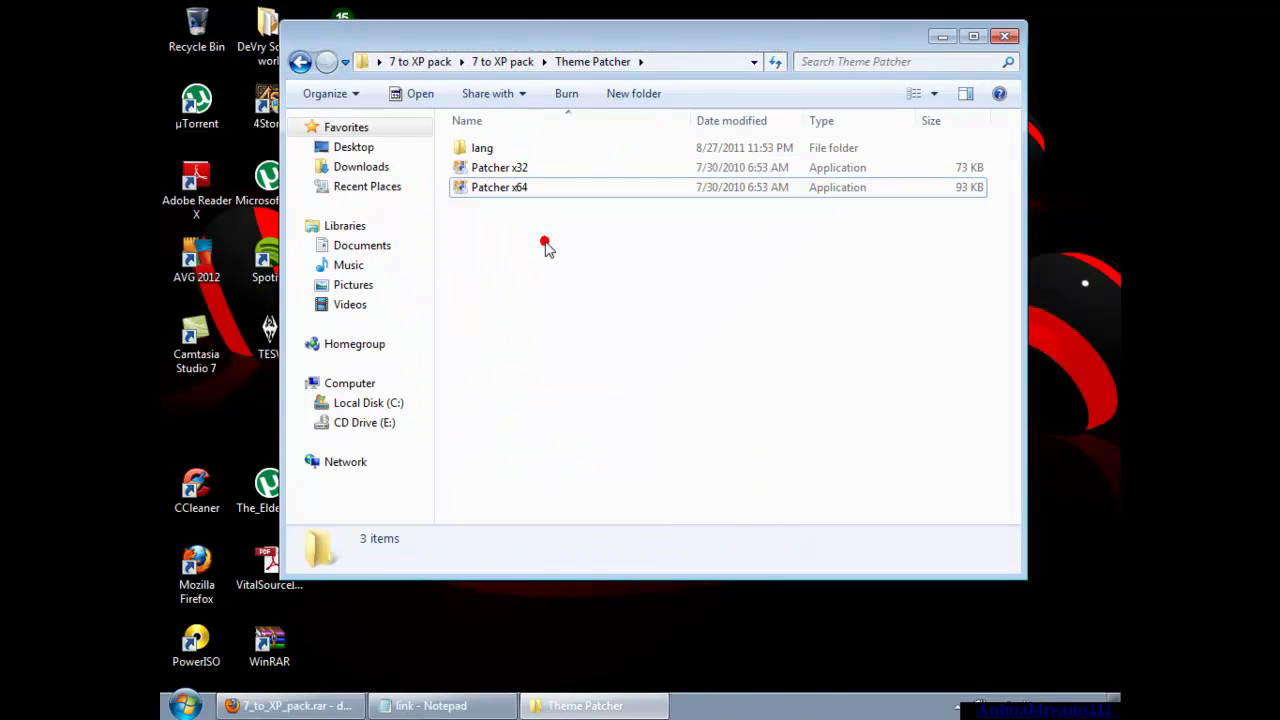
{"action": "left_click", "coordinate": [300, 62]}
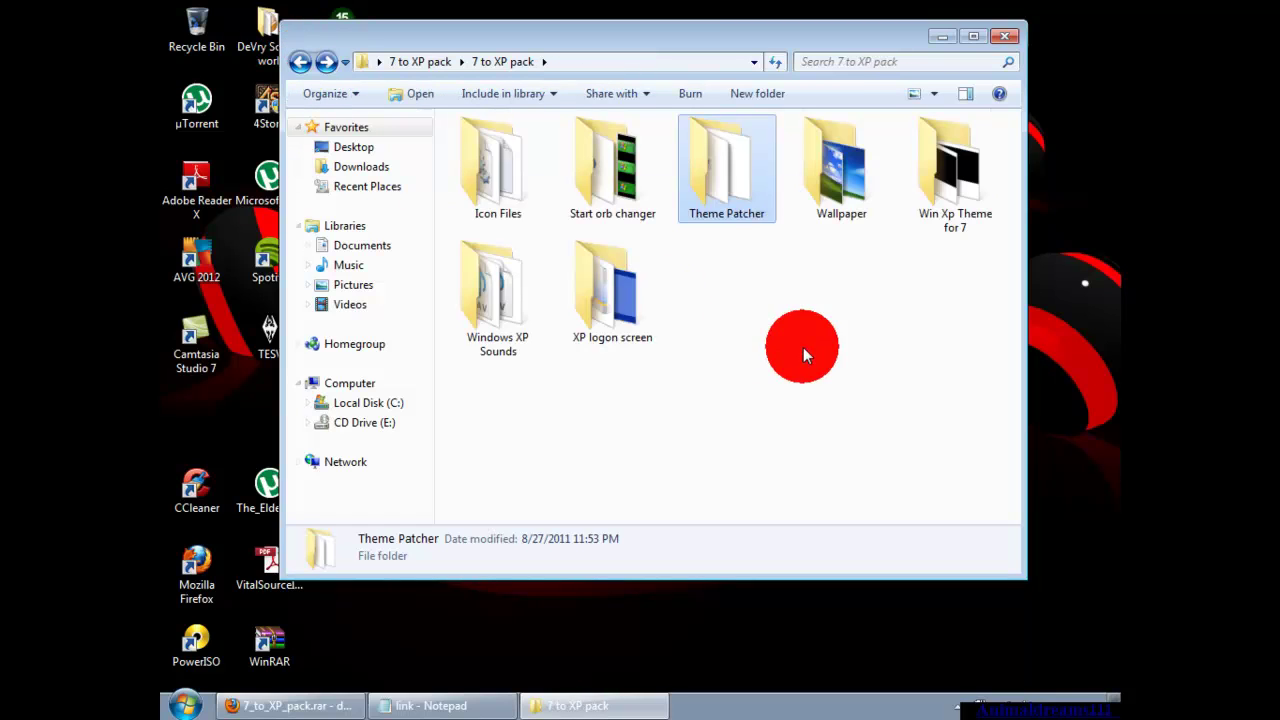
{"action": "left_click", "coordinate": [803, 352]}
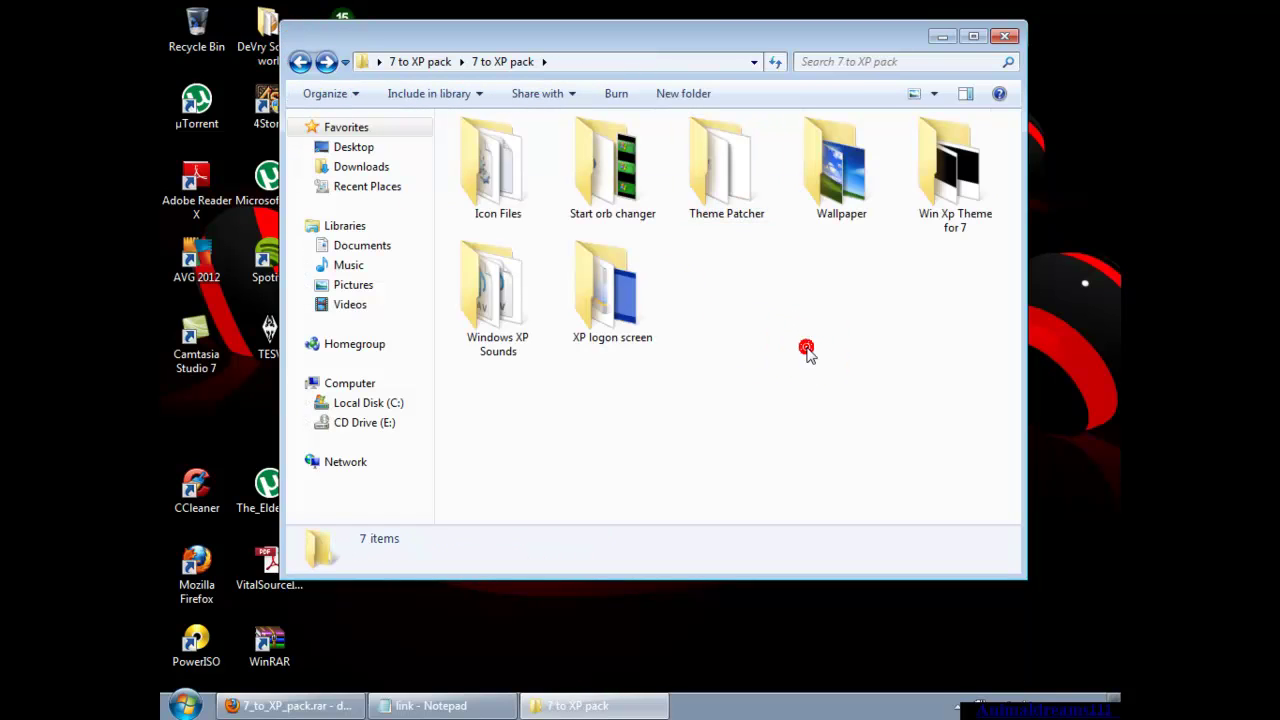
{"action": "left_click", "coordinate": [970, 225]}
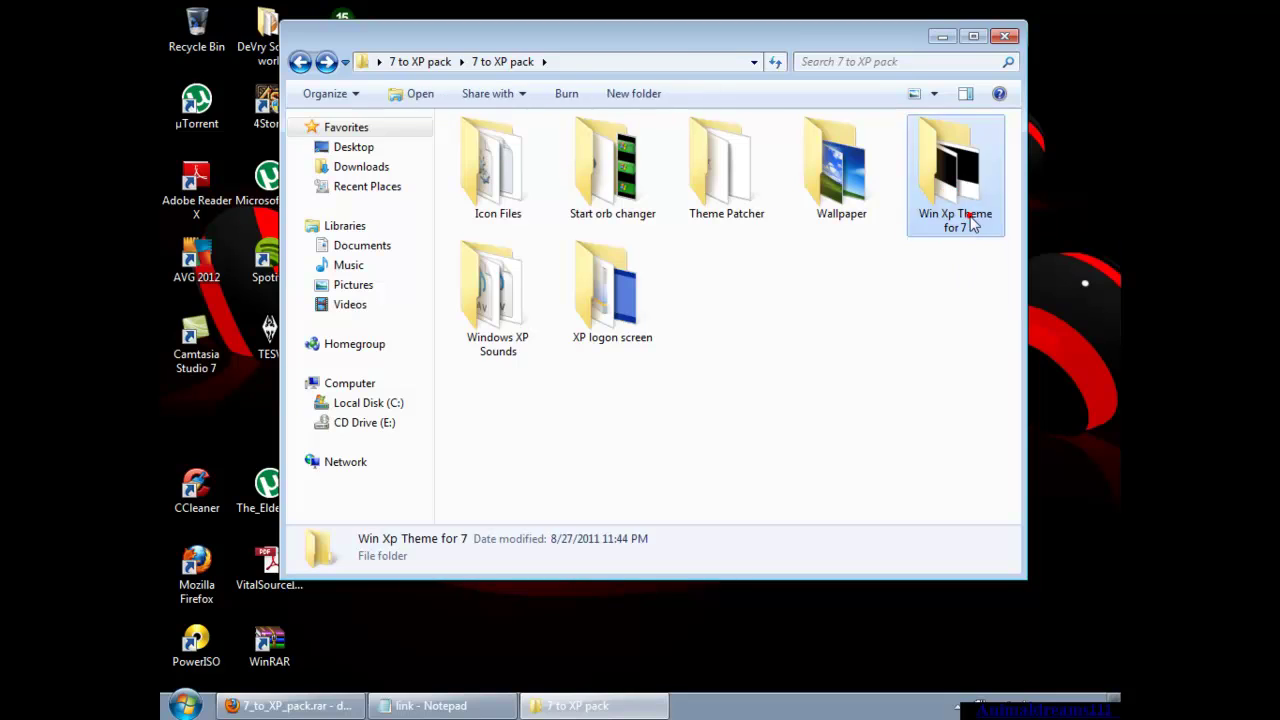
{"action": "double_click", "coordinate": [970, 222]}
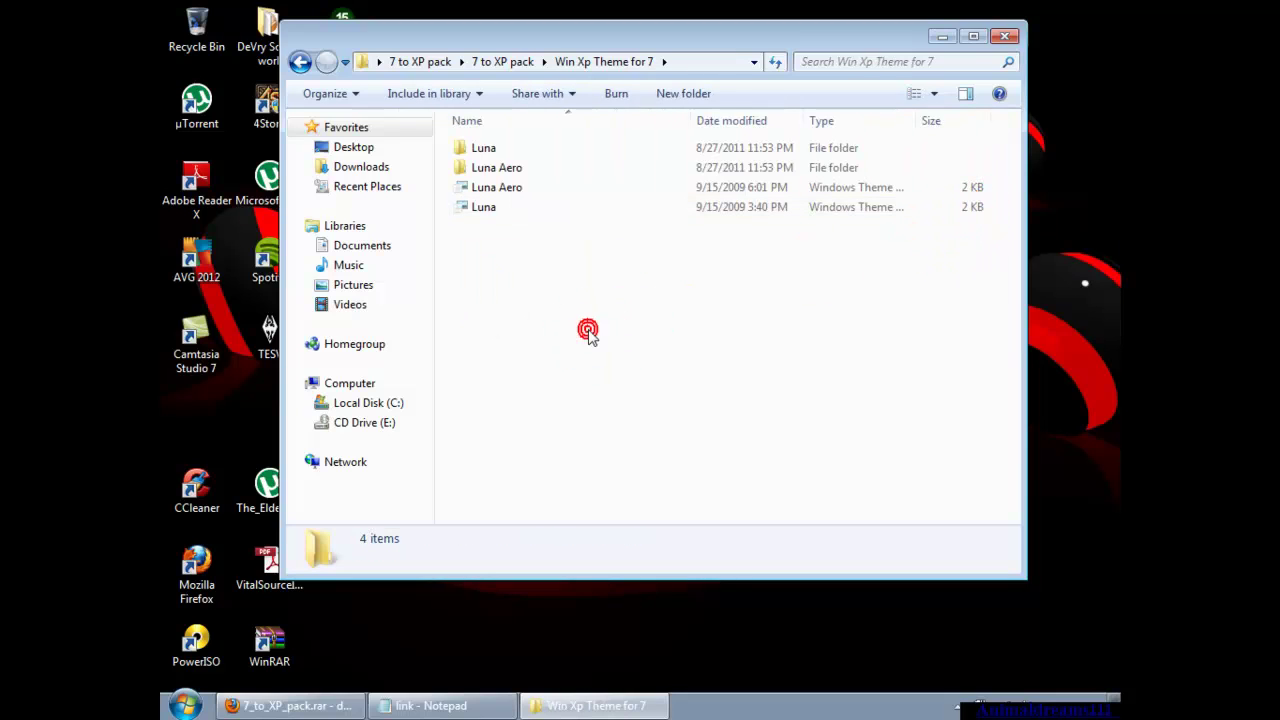
Open C:\Windows\Resources\Themes in a new Computer window and move it to the right.
{"action": "left_click", "coordinate": [183, 705]}
{"action": "left_click", "coordinate": [476, 485]}
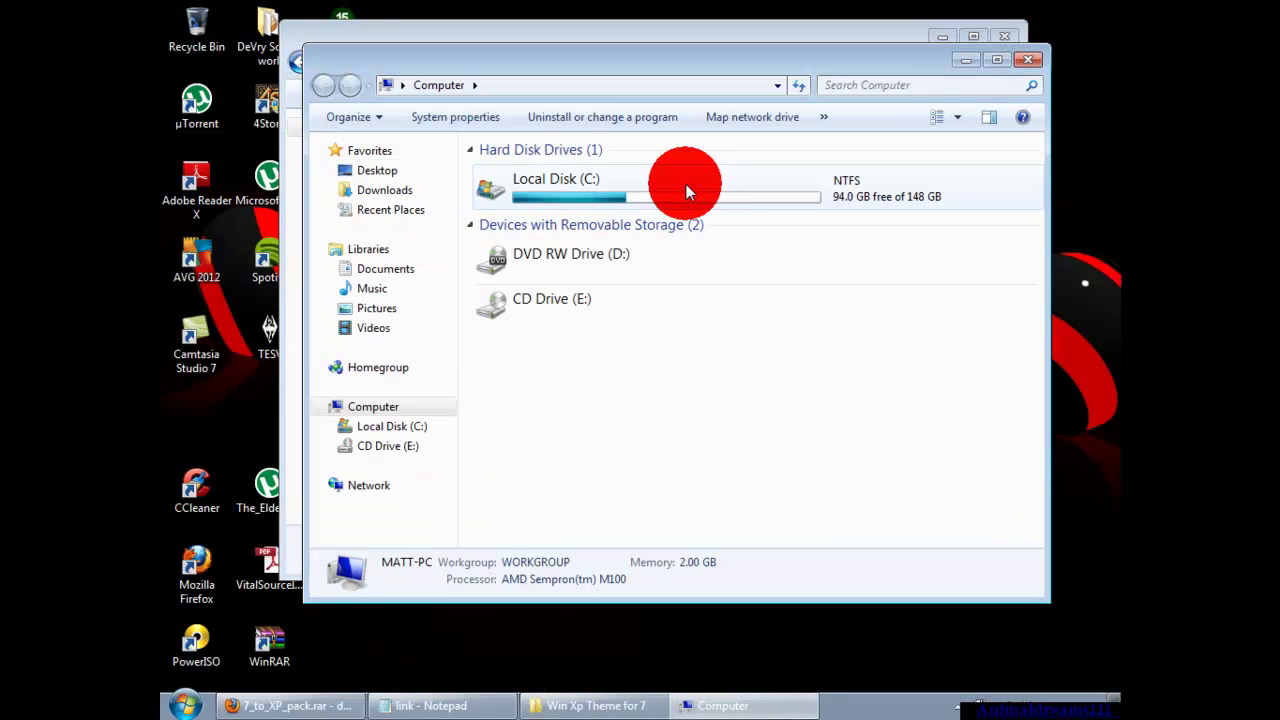
{"action": "double_click", "coordinate": [686, 184]}
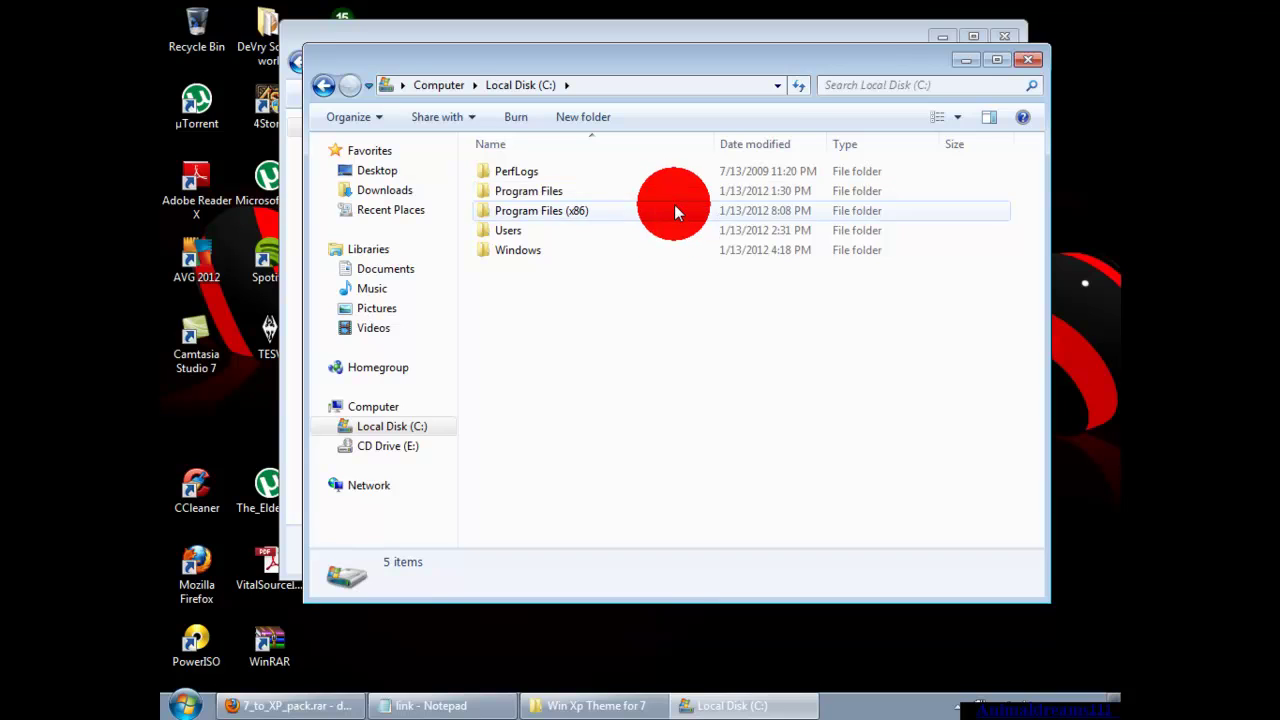
{"action": "double_click", "coordinate": [649, 257]}
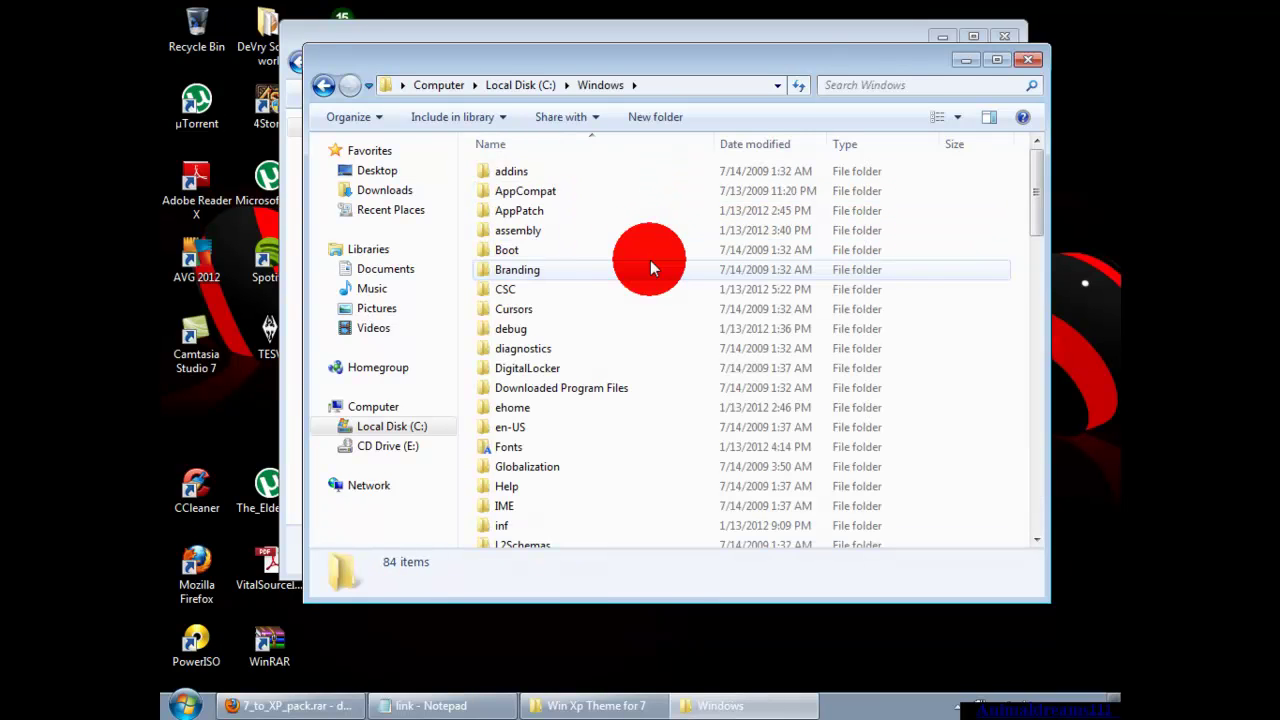
{"action": "scroll", "coordinate": [647, 264], "scroll_direction": "down", "scroll_amount": 9}
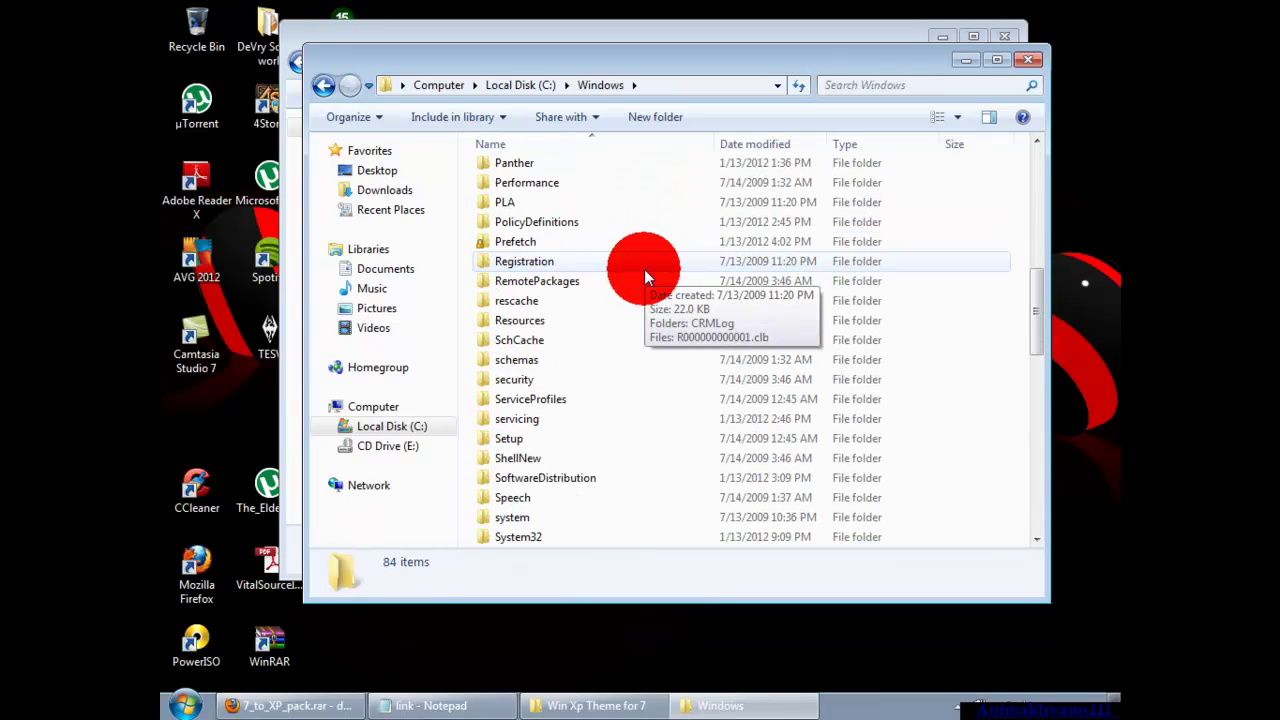
{"action": "double_click", "coordinate": [553, 321]}
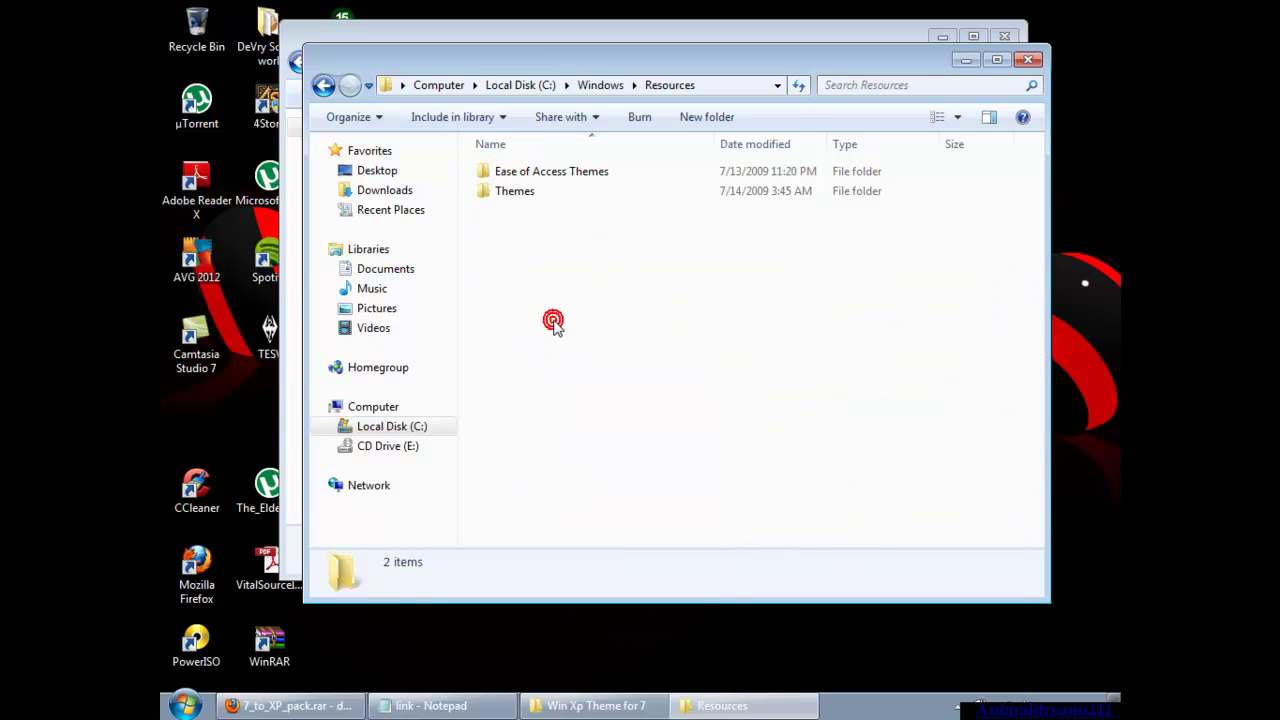
{"action": "double_click", "coordinate": [542, 200]}
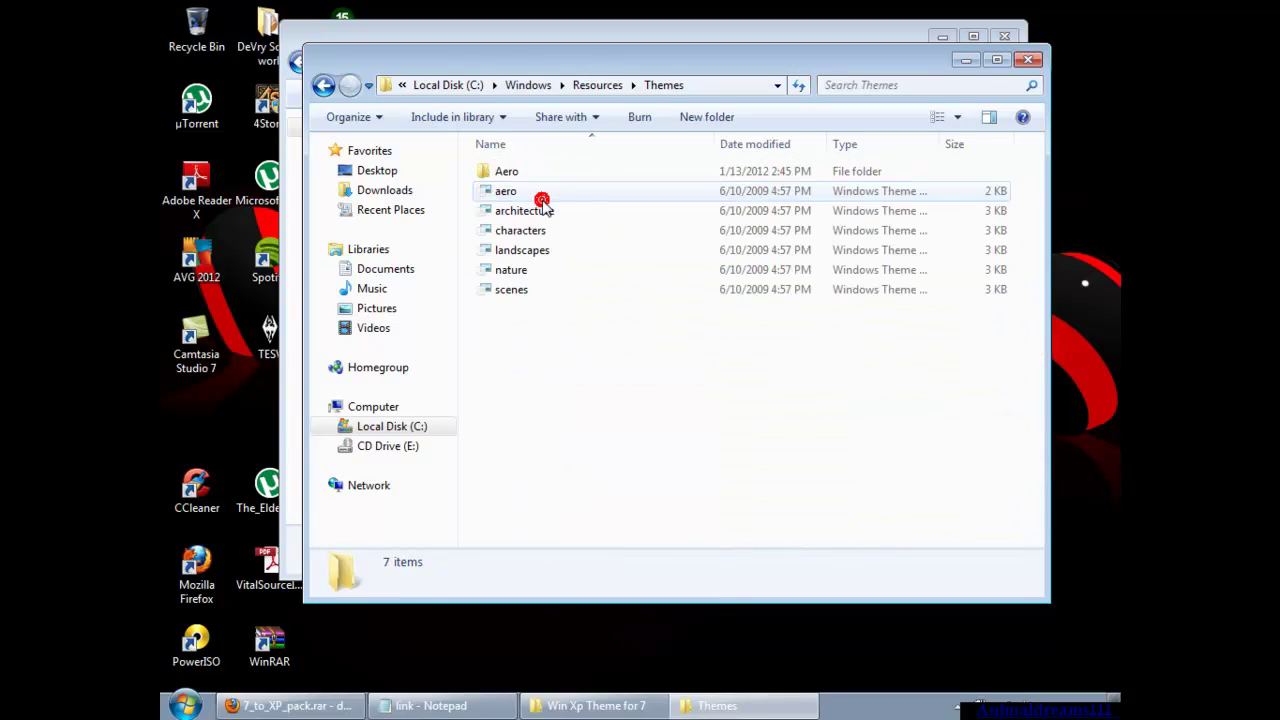
{"action": "left_click_drag", "start_coordinate": [648, 62], "coordinate": [912, 70]}
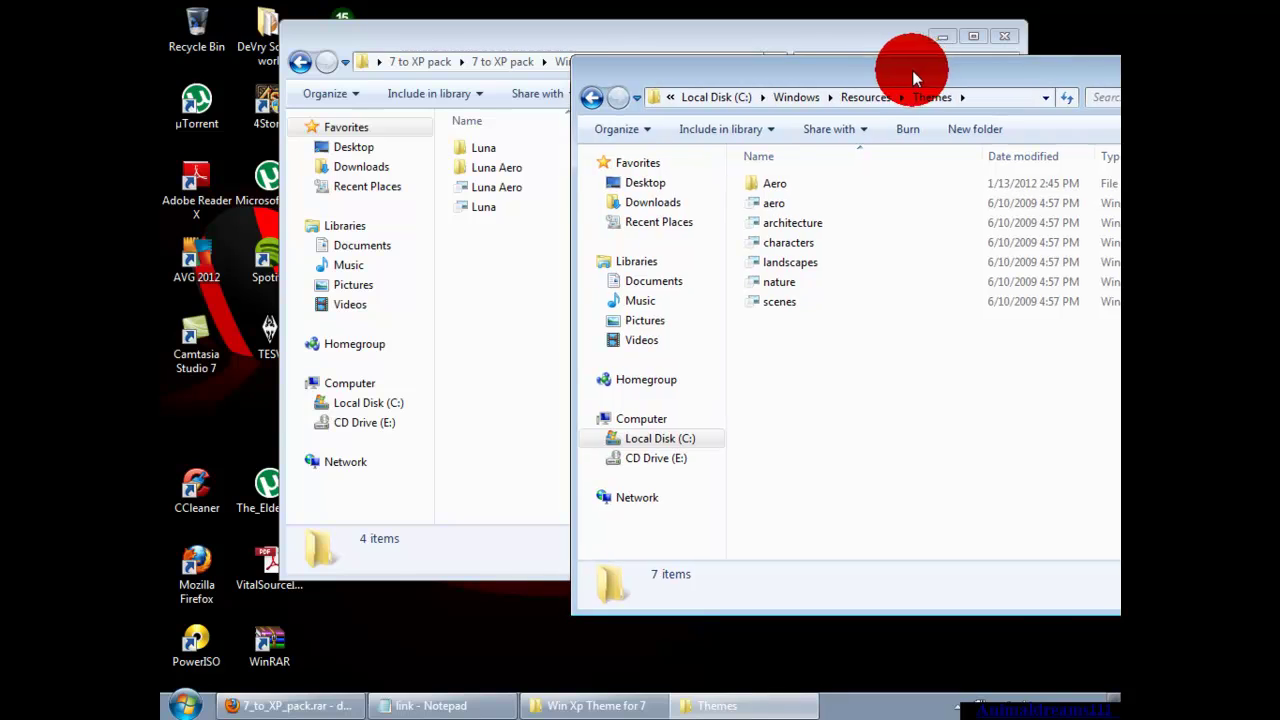
Copy the Luna folder and Luna theme file into C:\Windows\Resources\Themes.
{"action": "left_click", "coordinate": [514, 209]}
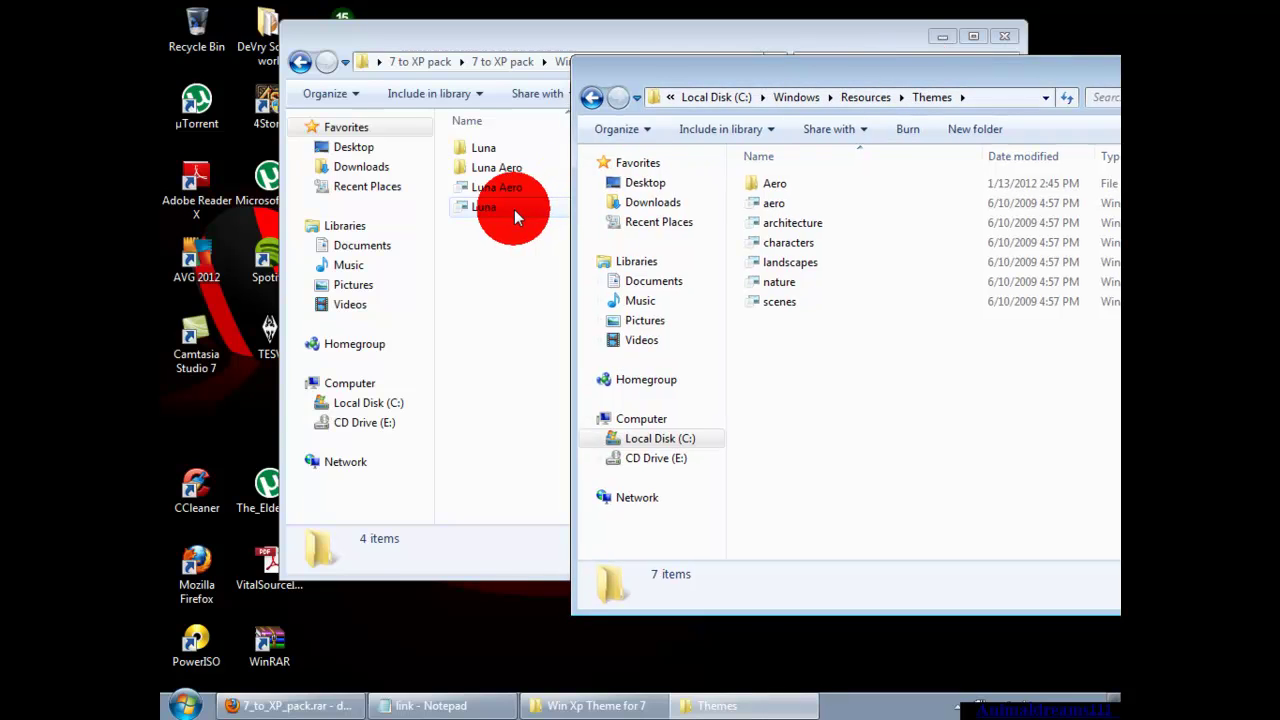
{"action": "left_click", "coordinate": [529, 145]}
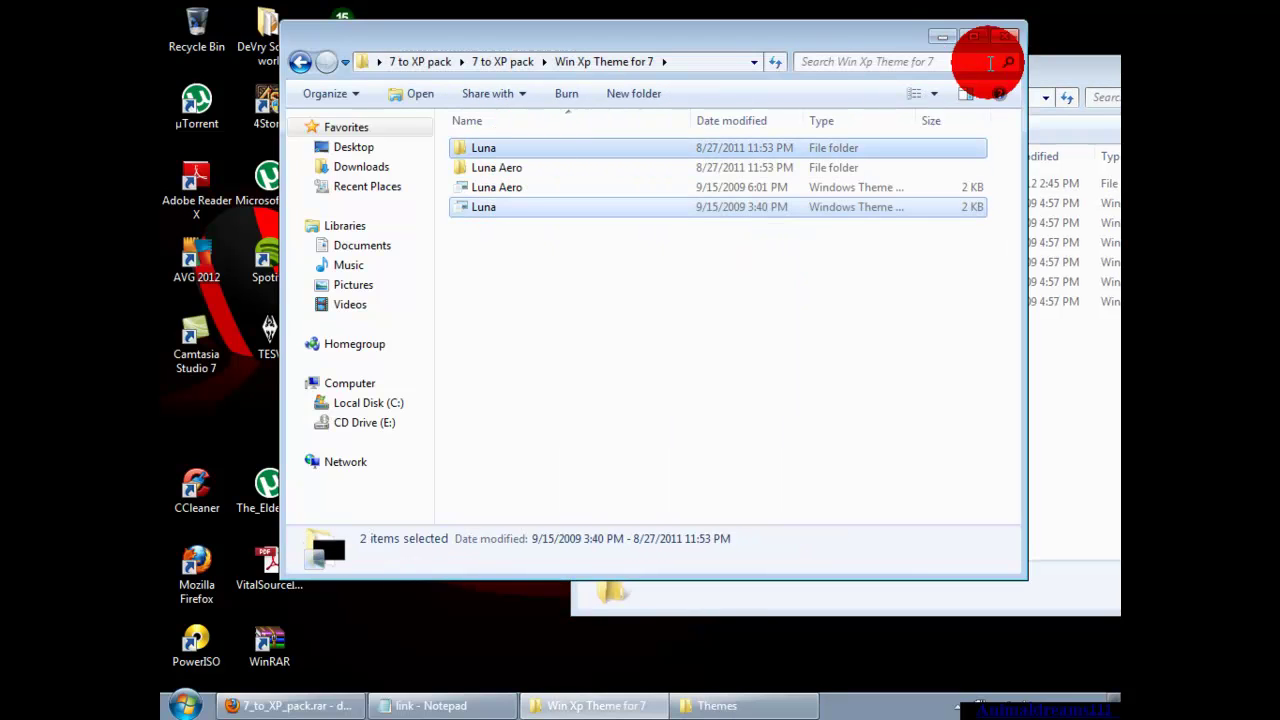
{"action": "right_click", "coordinate": [633, 153]}
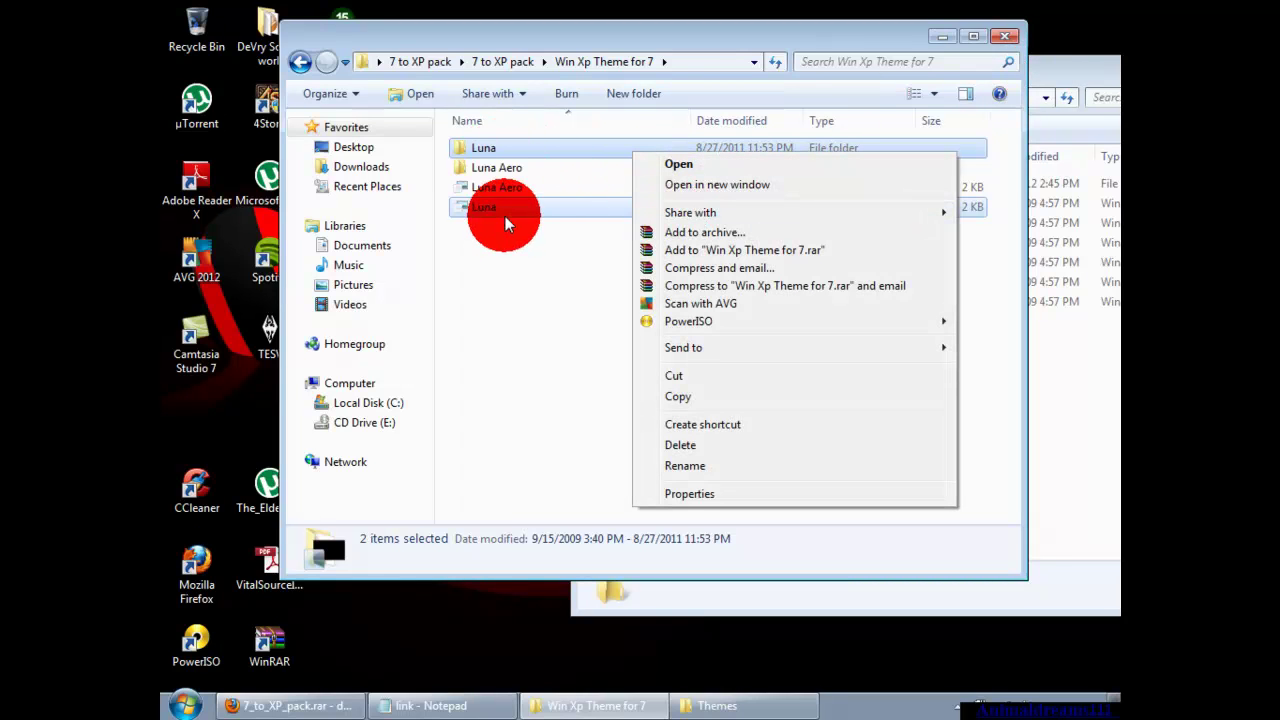
{"action": "left_click", "coordinate": [692, 396]}
{"action": "left_click", "coordinate": [1052, 98]}
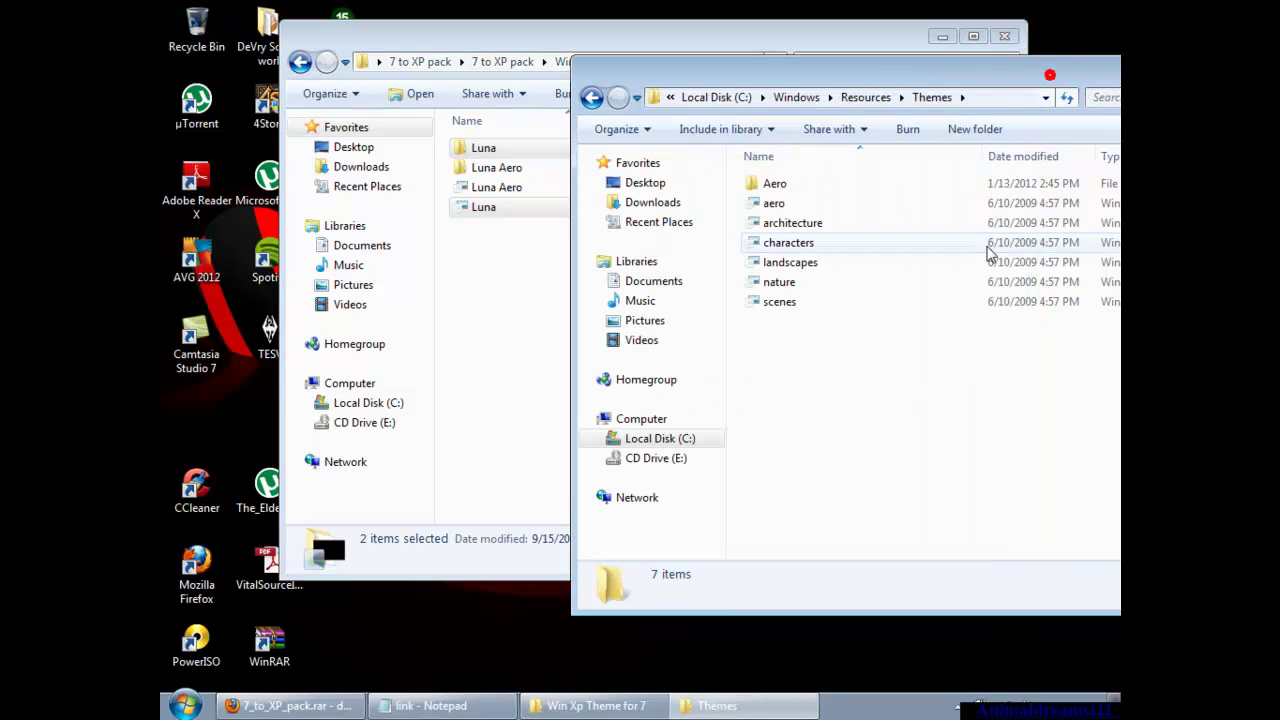
{"action": "right_click", "coordinate": [833, 390]}
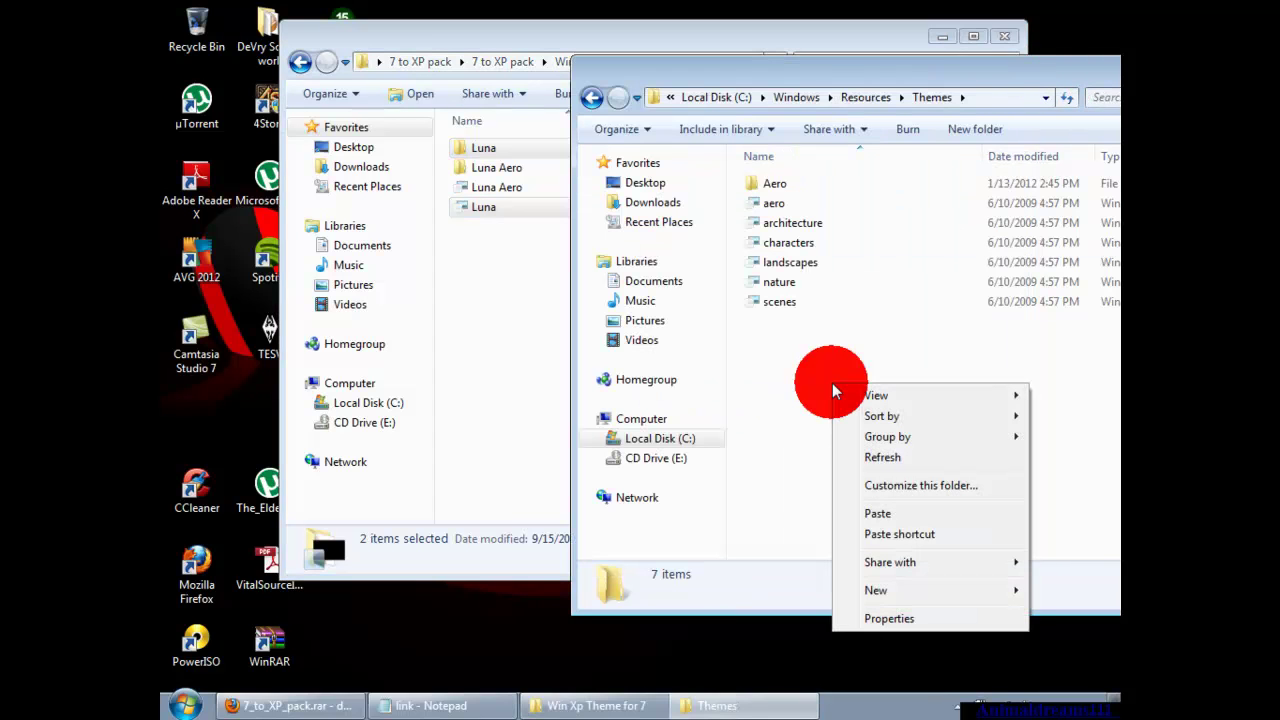
{"action": "left_click", "coordinate": [878, 515]}
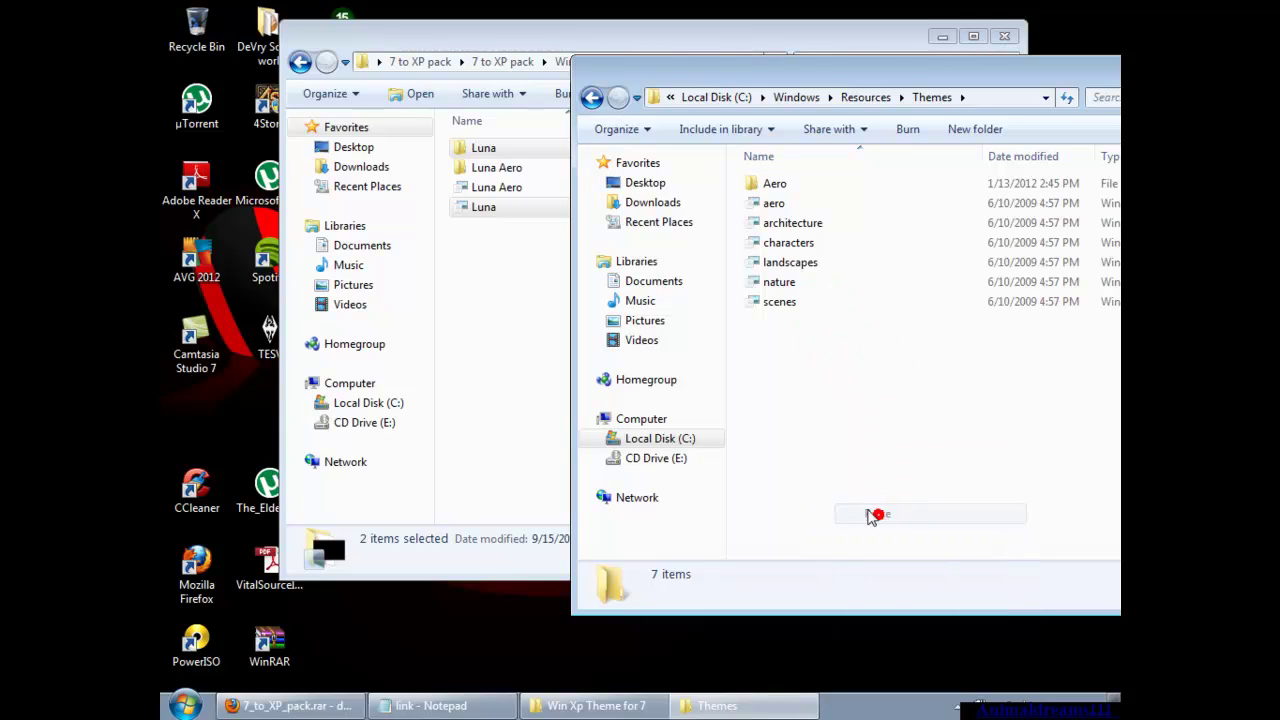
Close both the Themes and Win Xp Theme for 7 Explorer windows.
{"action": "left_click", "coordinate": [788, 468]}
{"action": "left_click_drag", "start_coordinate": [977, 72], "coordinate": [934, 87]}
{"action": "left_click", "coordinate": [1011, 85]}
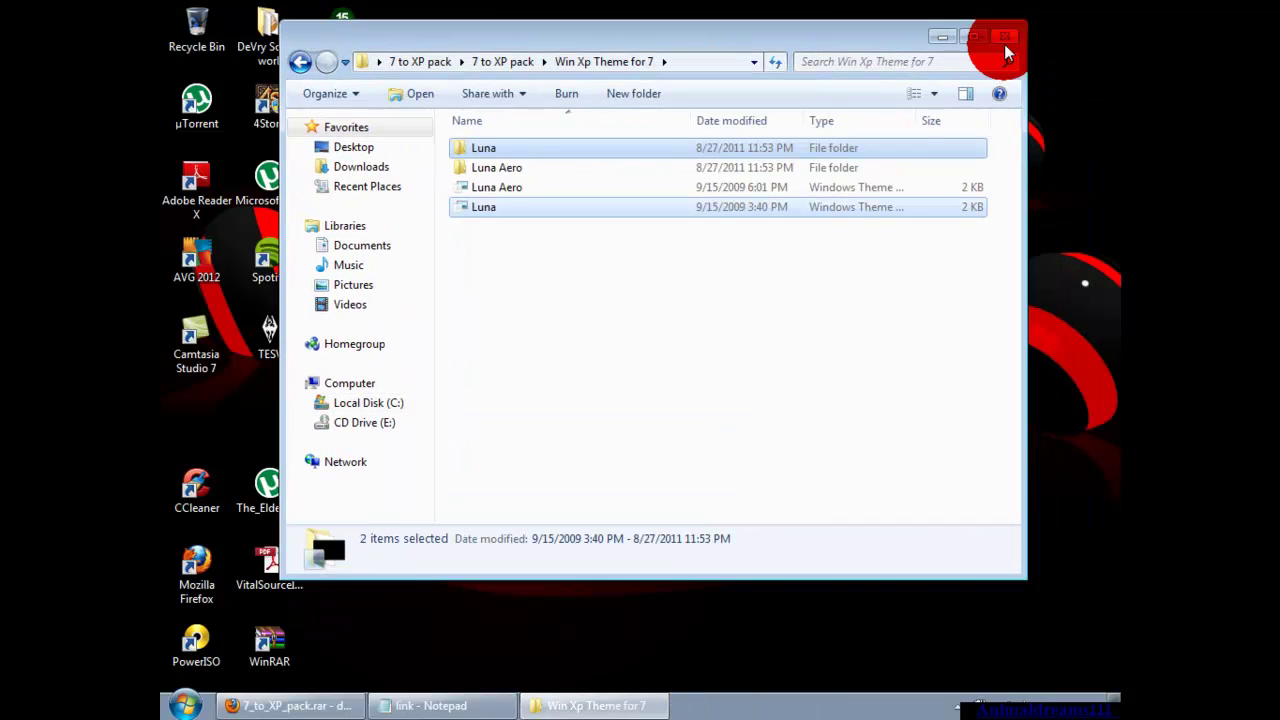
{"action": "left_click", "coordinate": [1004, 36]}
Apply the Luna theme from Installed Themes in Personalization, then close the window.
{"action": "left_click", "coordinate": [549, 287]}
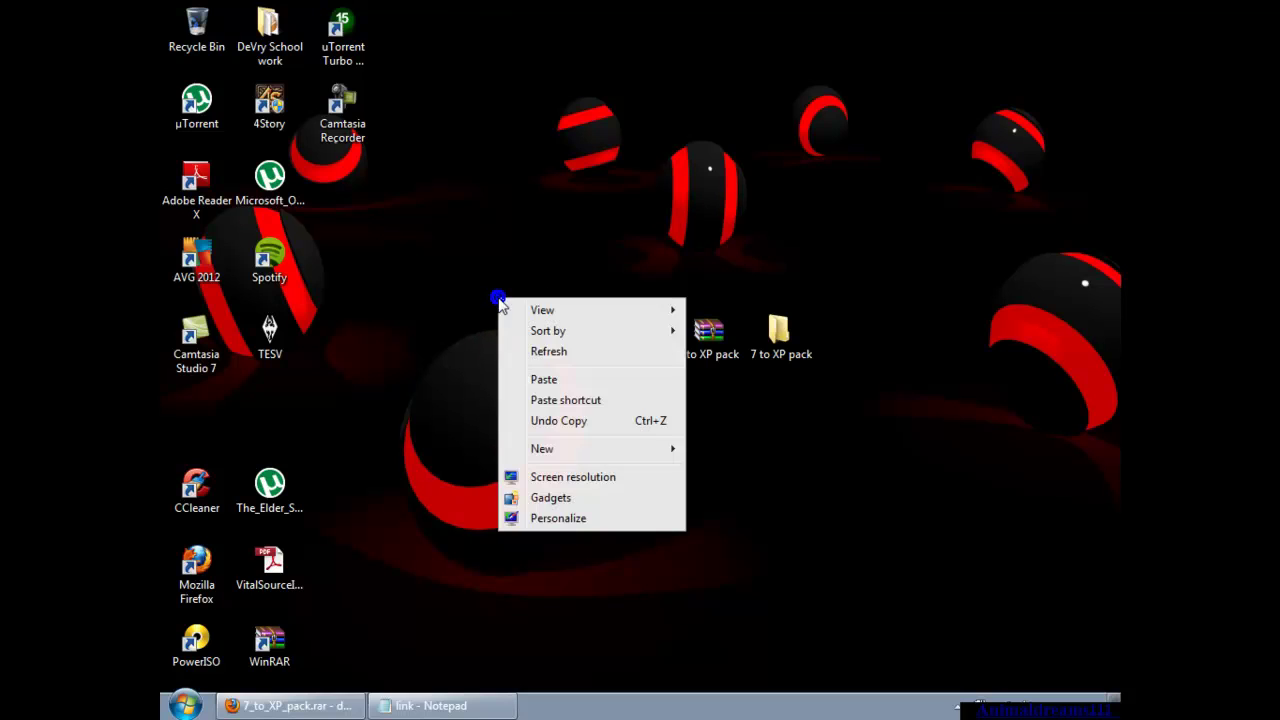
{"action": "left_click", "coordinate": [584, 517]}
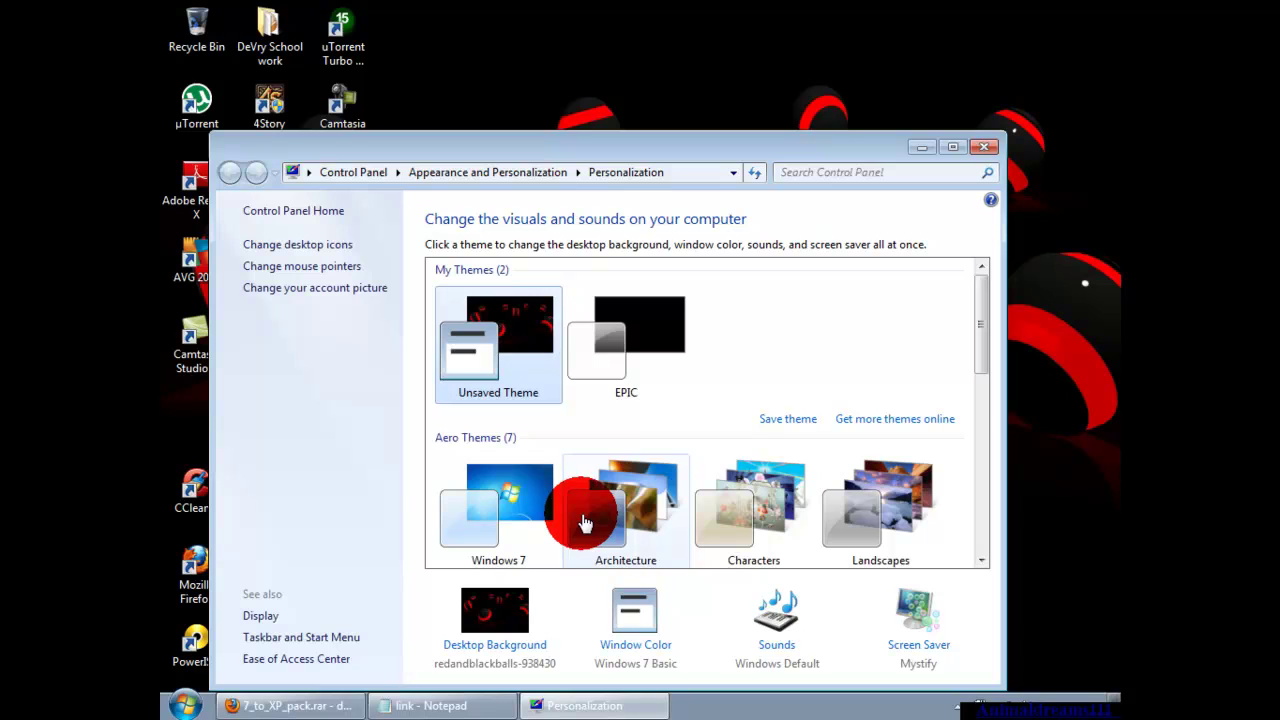
{"action": "left_click_drag", "start_coordinate": [983, 358], "coordinate": [986, 471]}
{"action": "left_click", "coordinate": [500, 425]}
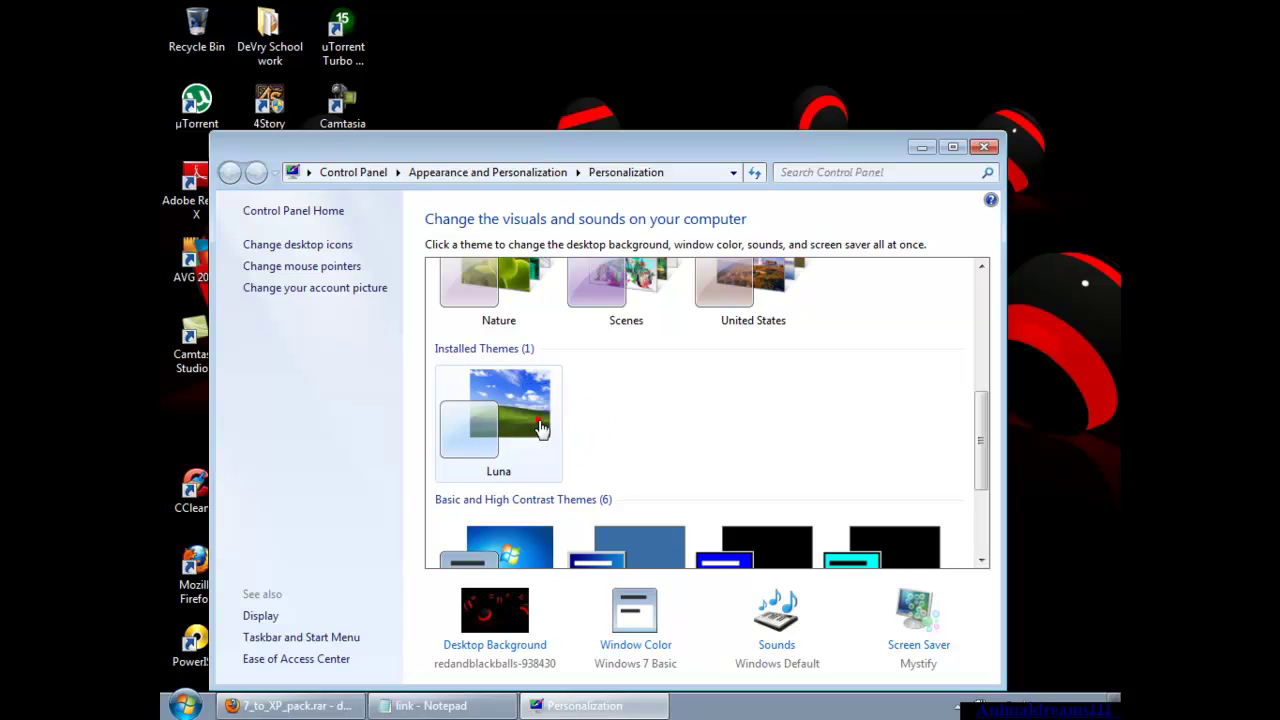
{"action": "left_click", "coordinate": [540, 428]}
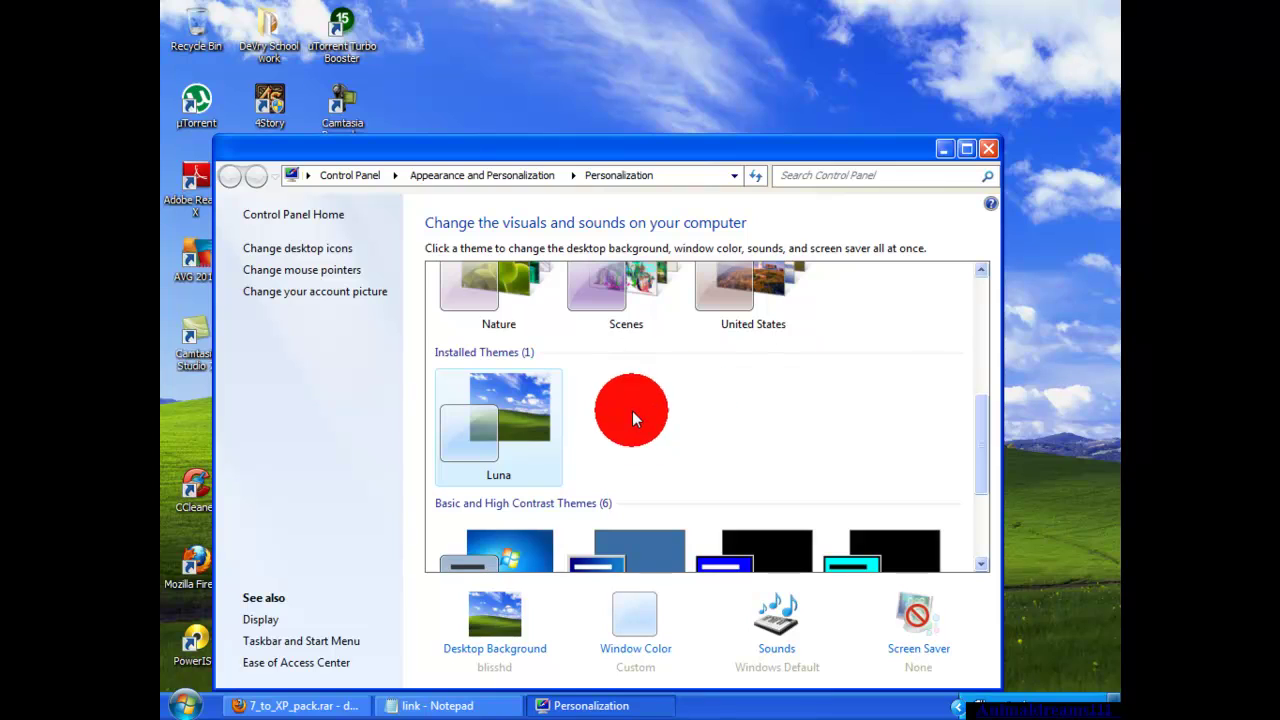
{"action": "left_click_drag", "start_coordinate": [1013, 148], "coordinate": [988, 160]}
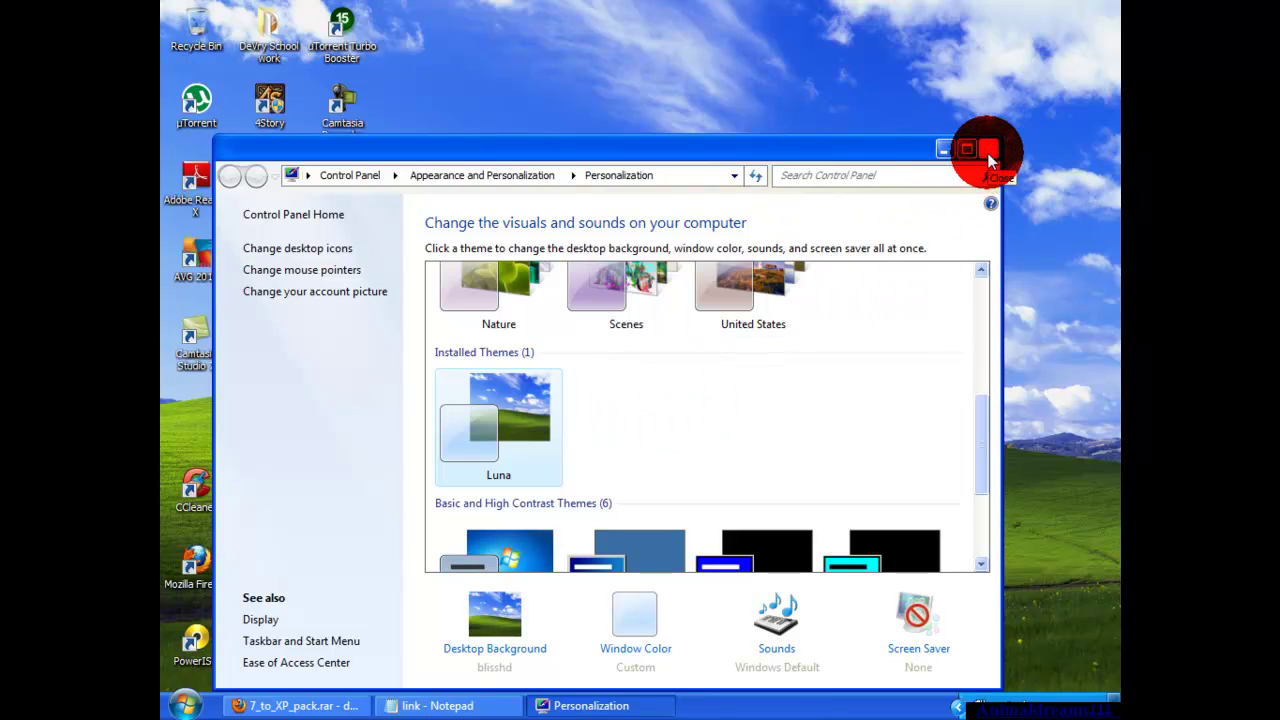
{"action": "left_click", "coordinate": [988, 158]}
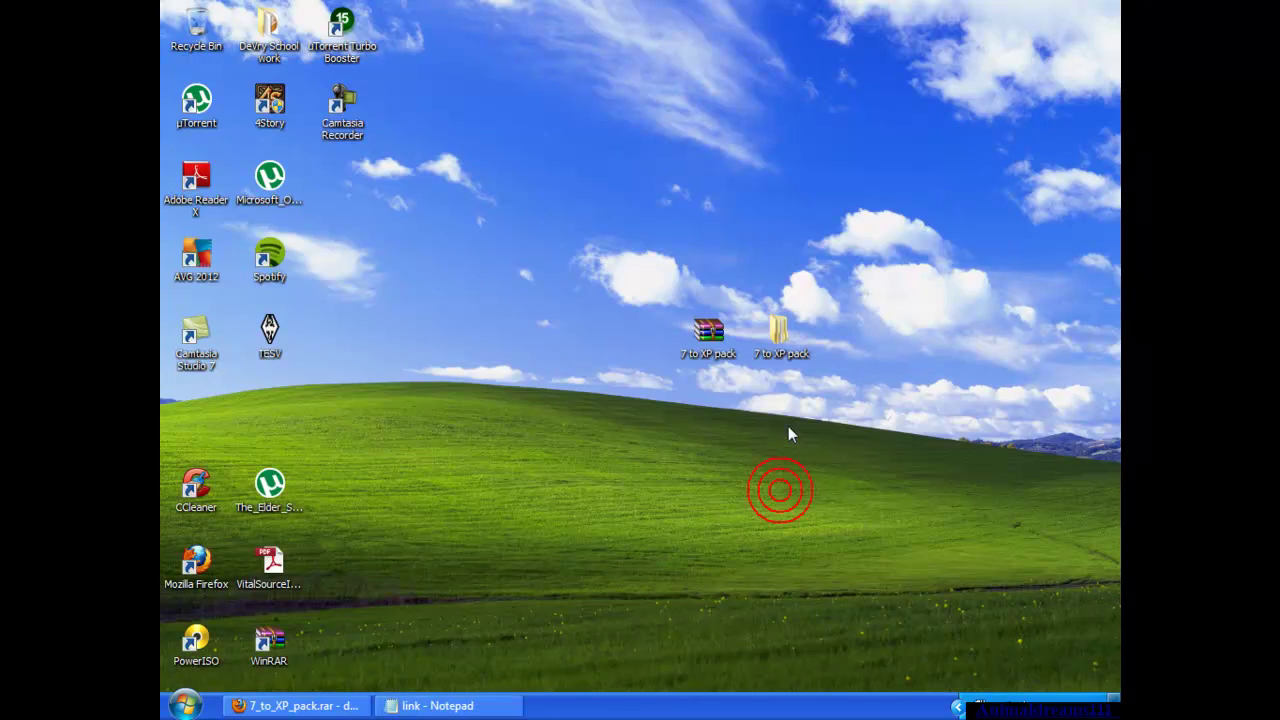
Open 7 to XP pack > 7 to XP pack > Start orb changer and select Windows 7 Start Button Changer.
{"action": "double_click", "coordinate": [796, 355]}
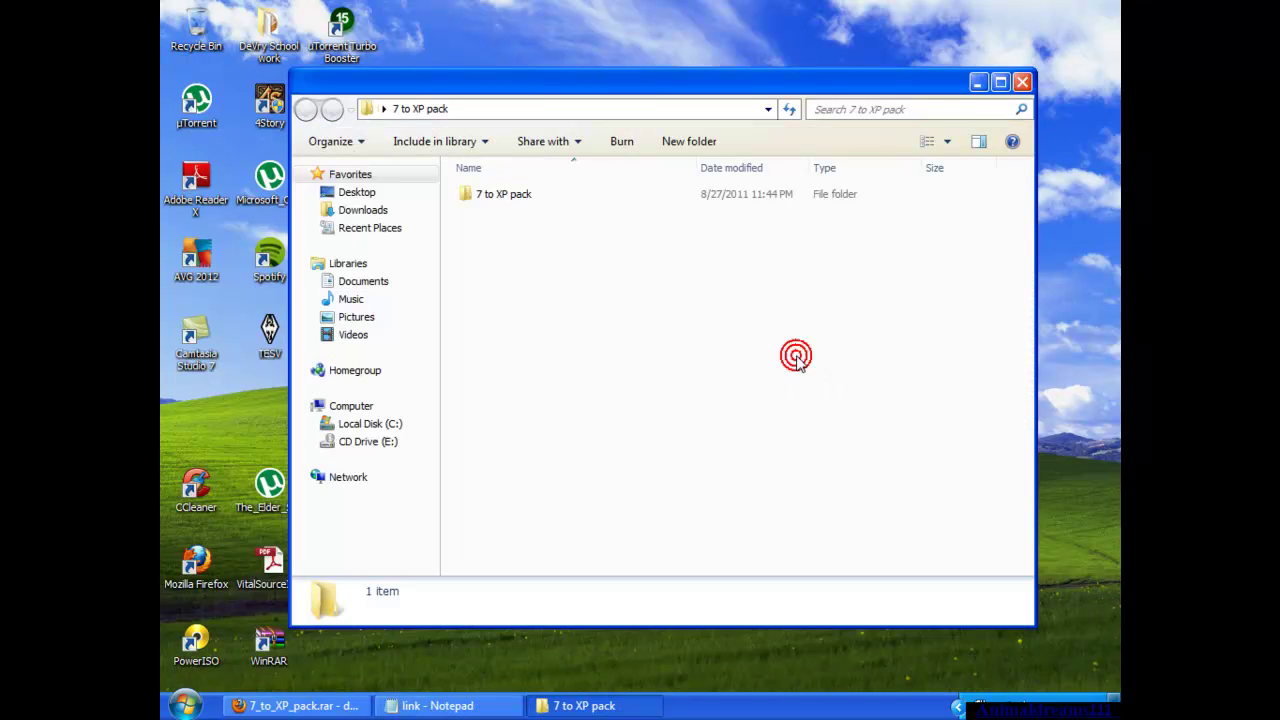
{"action": "double_click", "coordinate": [719, 196]}
{"action": "left_click", "coordinate": [741, 359]}
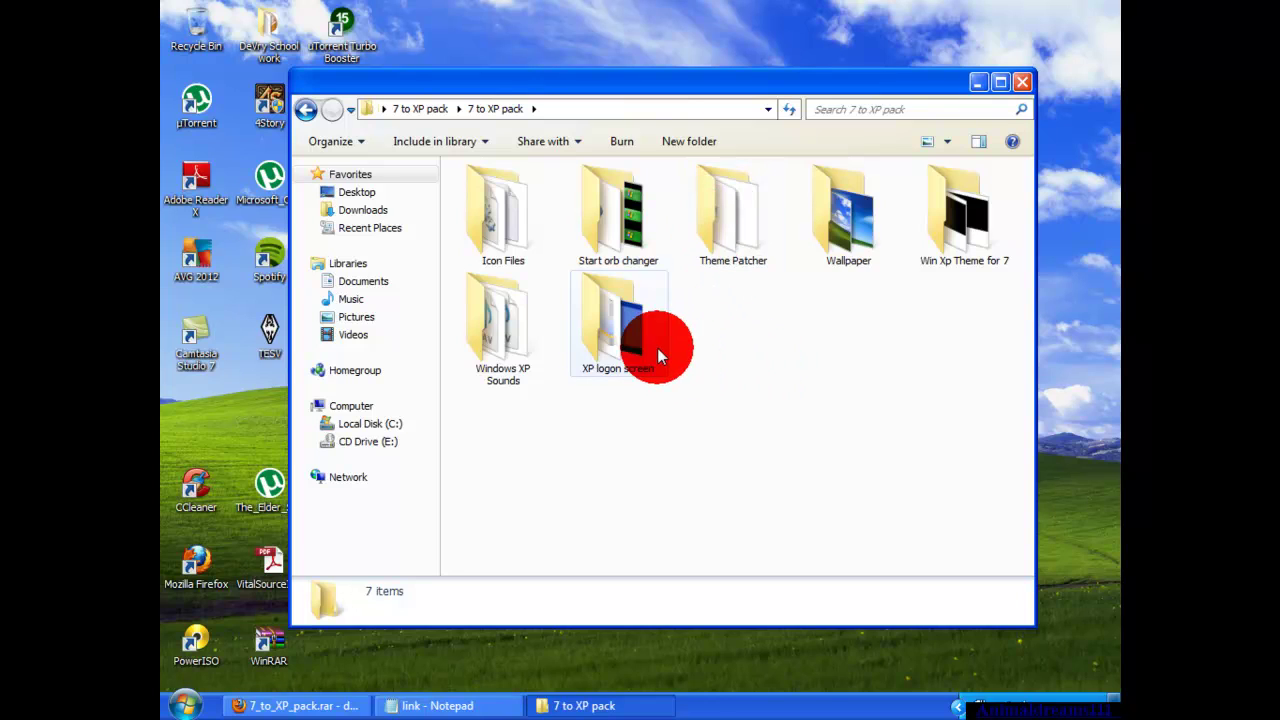
{"action": "double_click", "coordinate": [648, 262]}
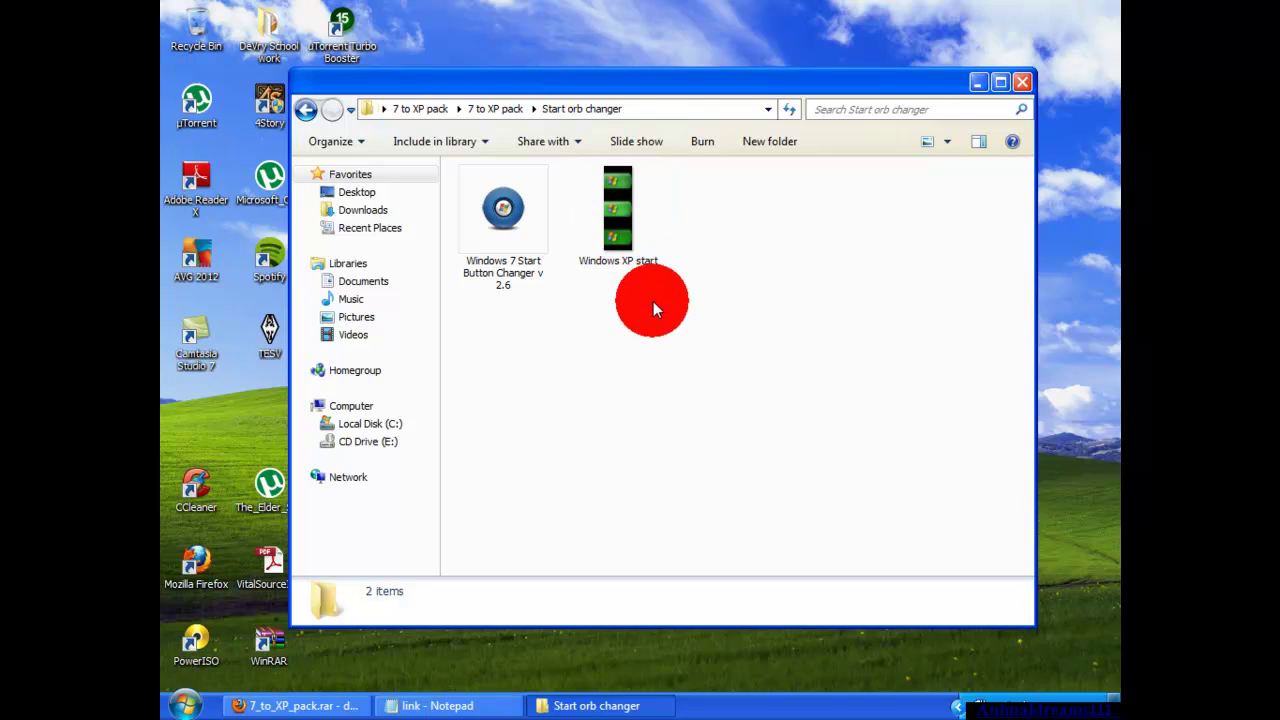
{"action": "left_click", "coordinate": [502, 266]}
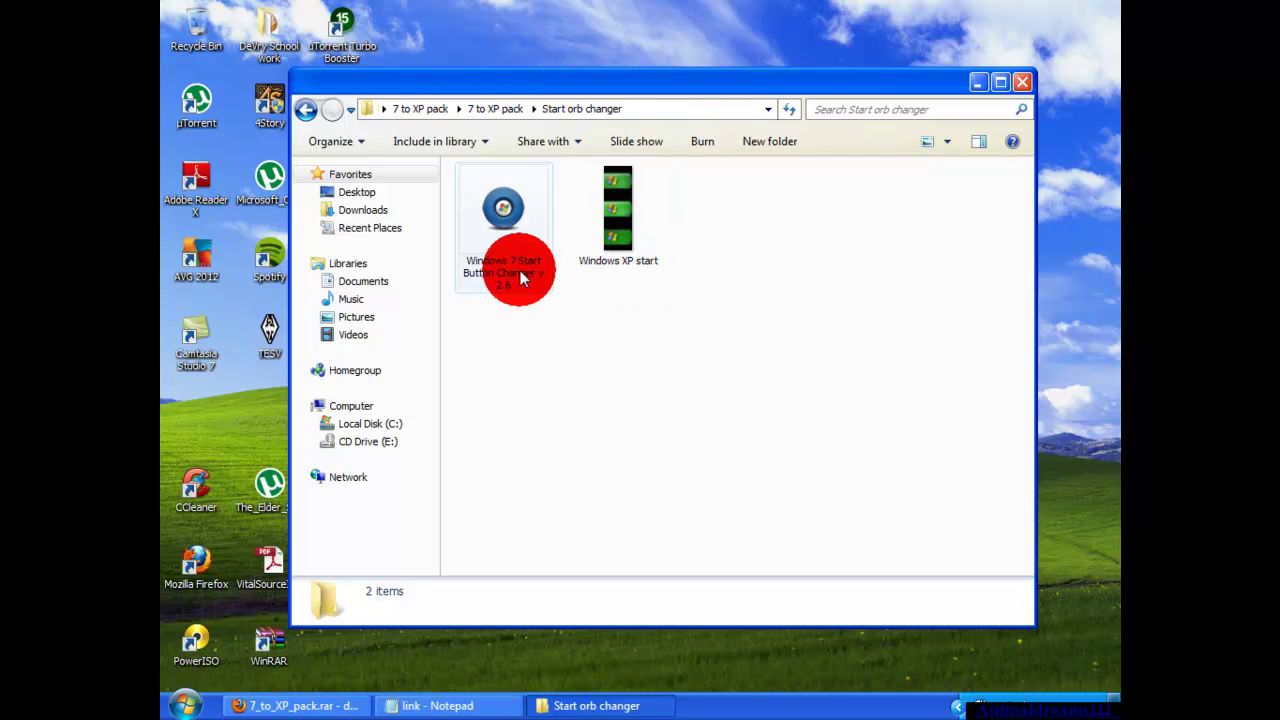
Run the Start Button Changer as administrator and apply the Windows XP start bitmap from the 7 to XP pack.
{"action": "right_click", "coordinate": [490, 214]}
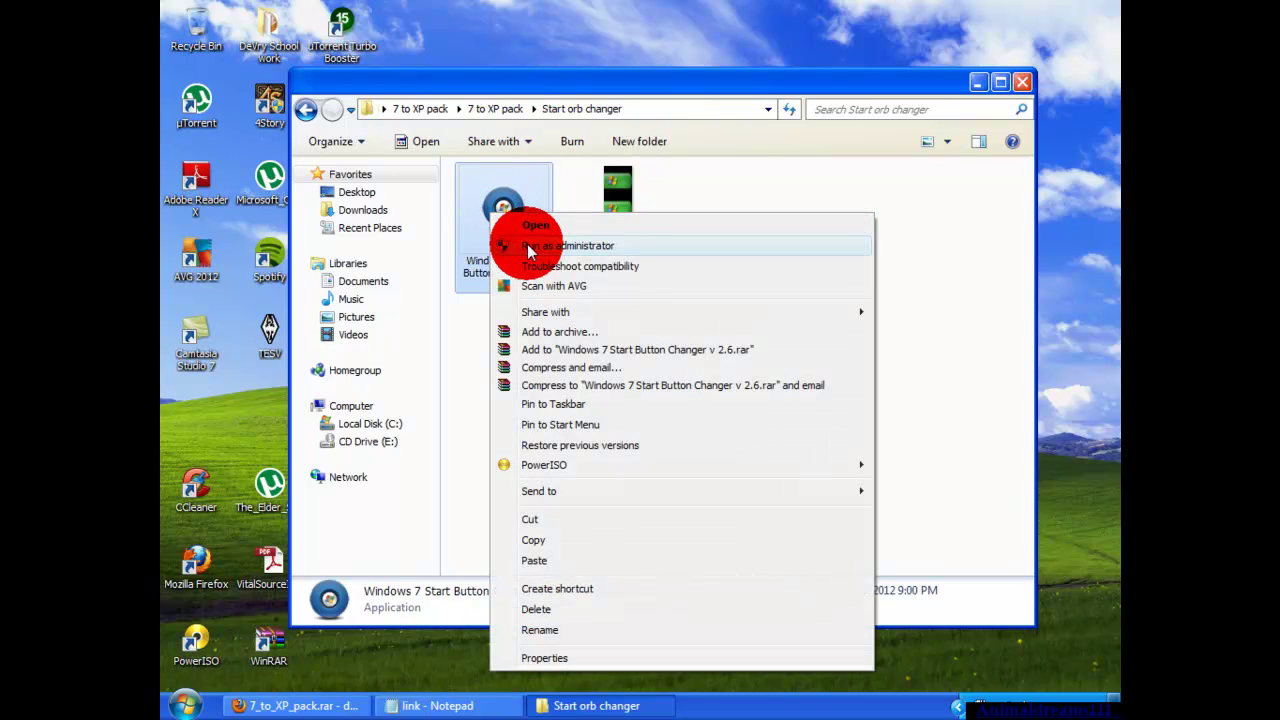
{"action": "left_click", "coordinate": [527, 245]}
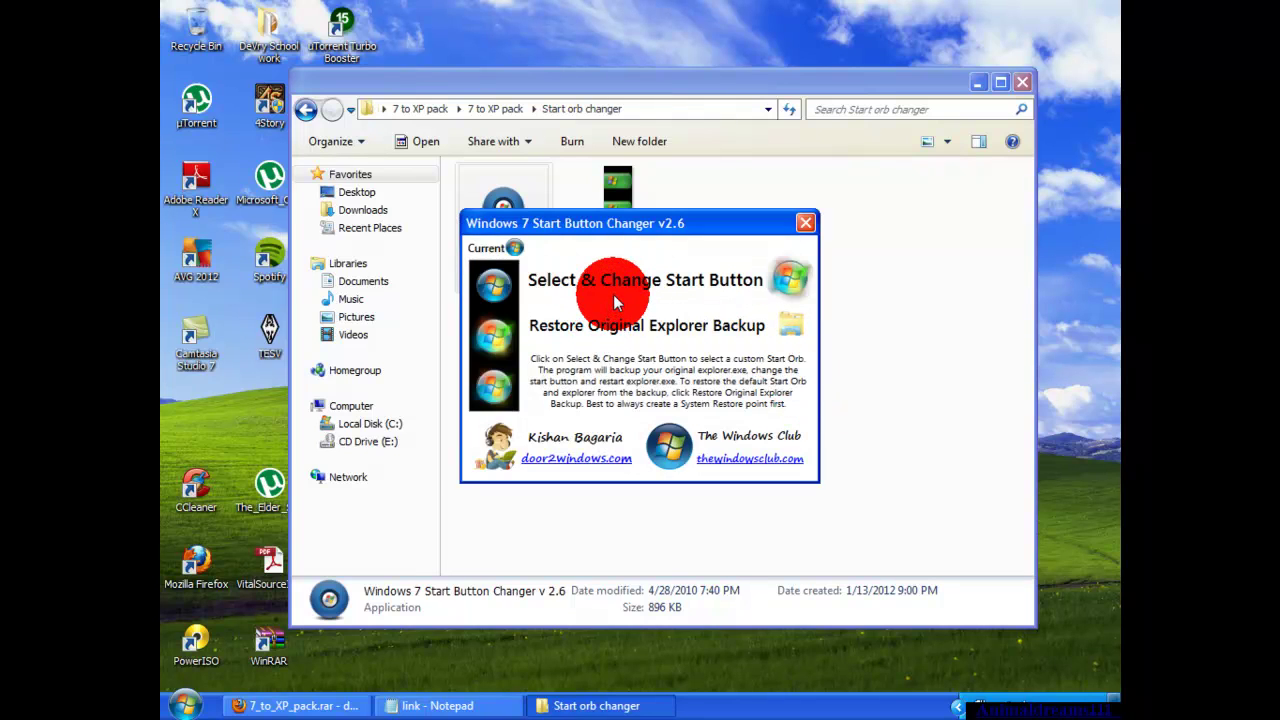
{"action": "left_click", "coordinate": [798, 283]}
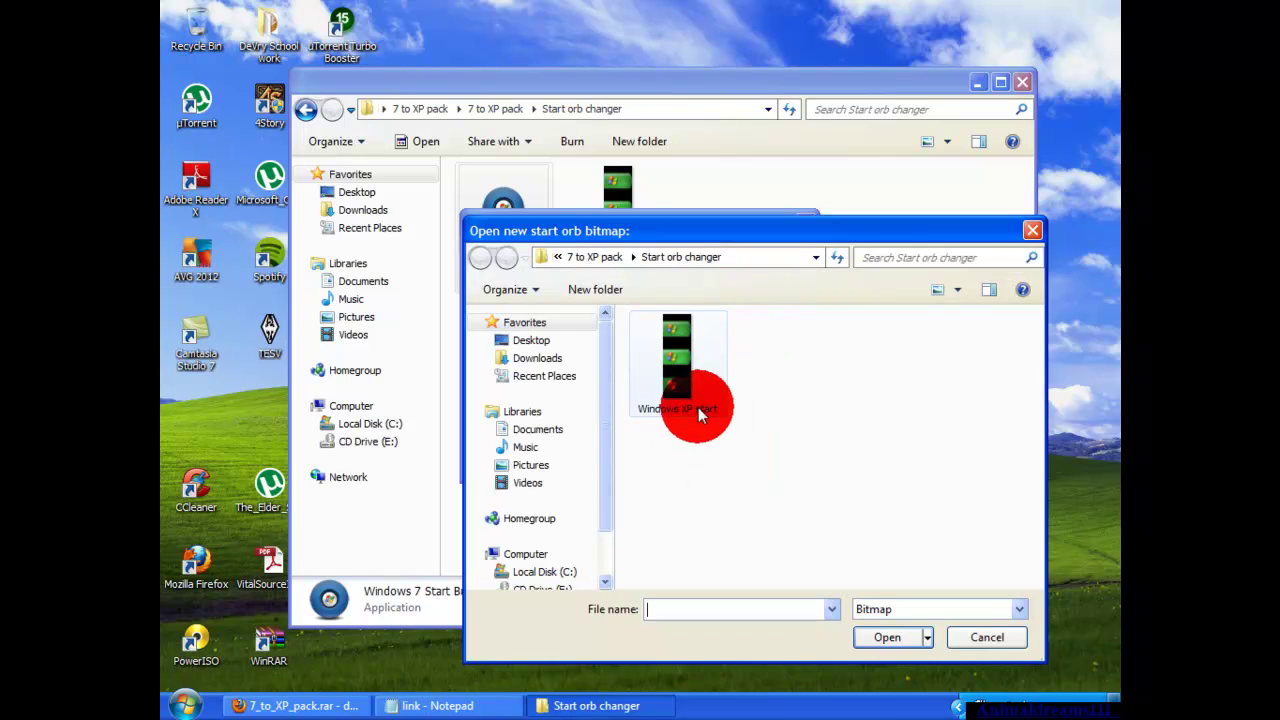
{"action": "left_click", "coordinate": [545, 350]}
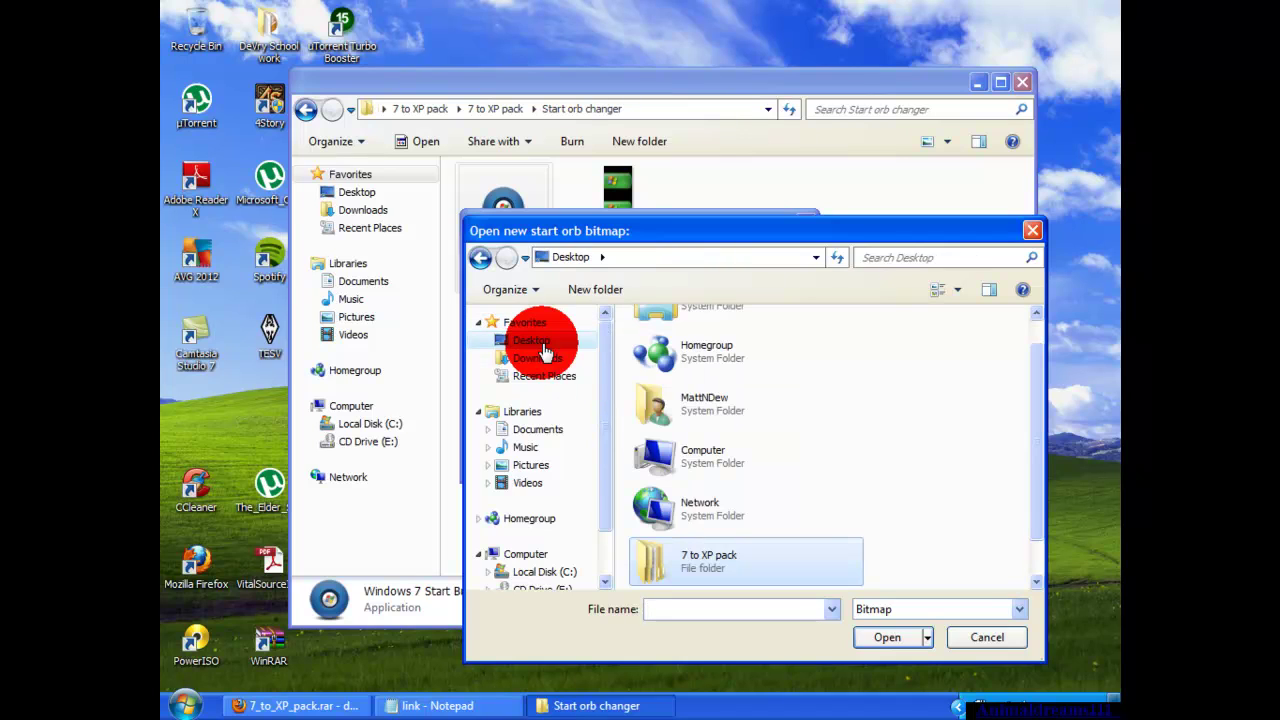
{"action": "double_click", "coordinate": [694, 562]}
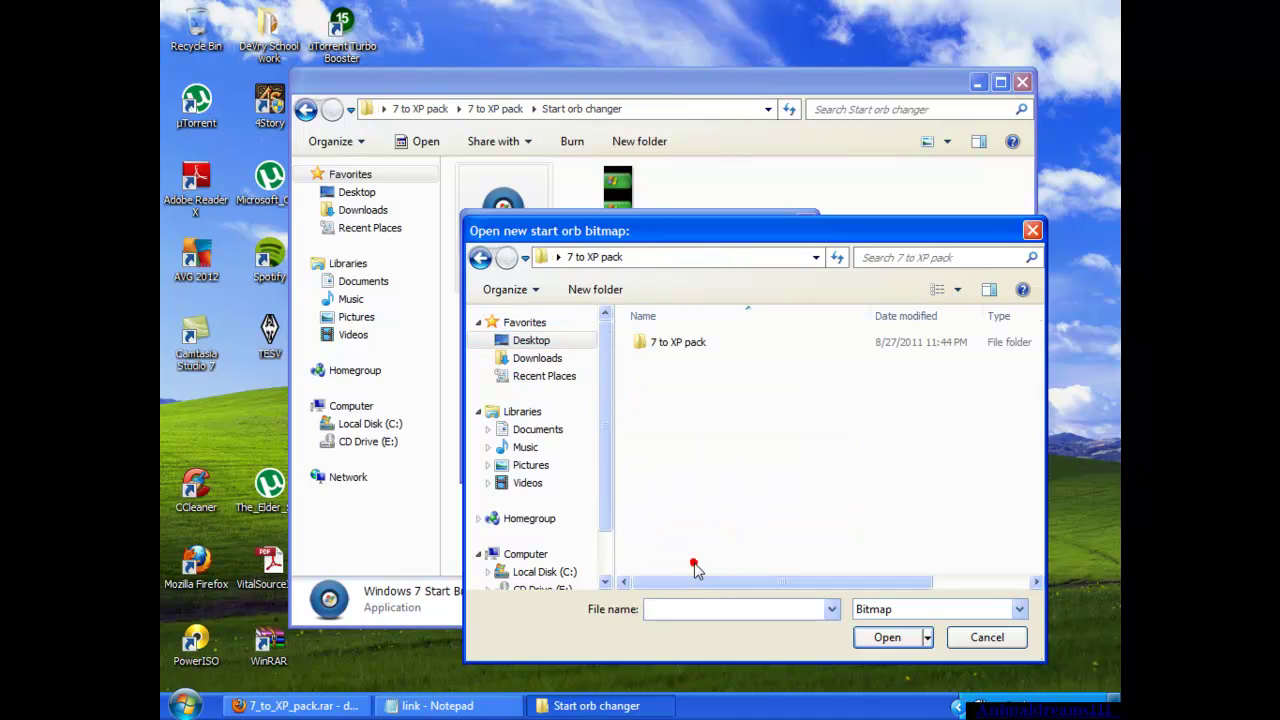
{"action": "double_click", "coordinate": [733, 345]}
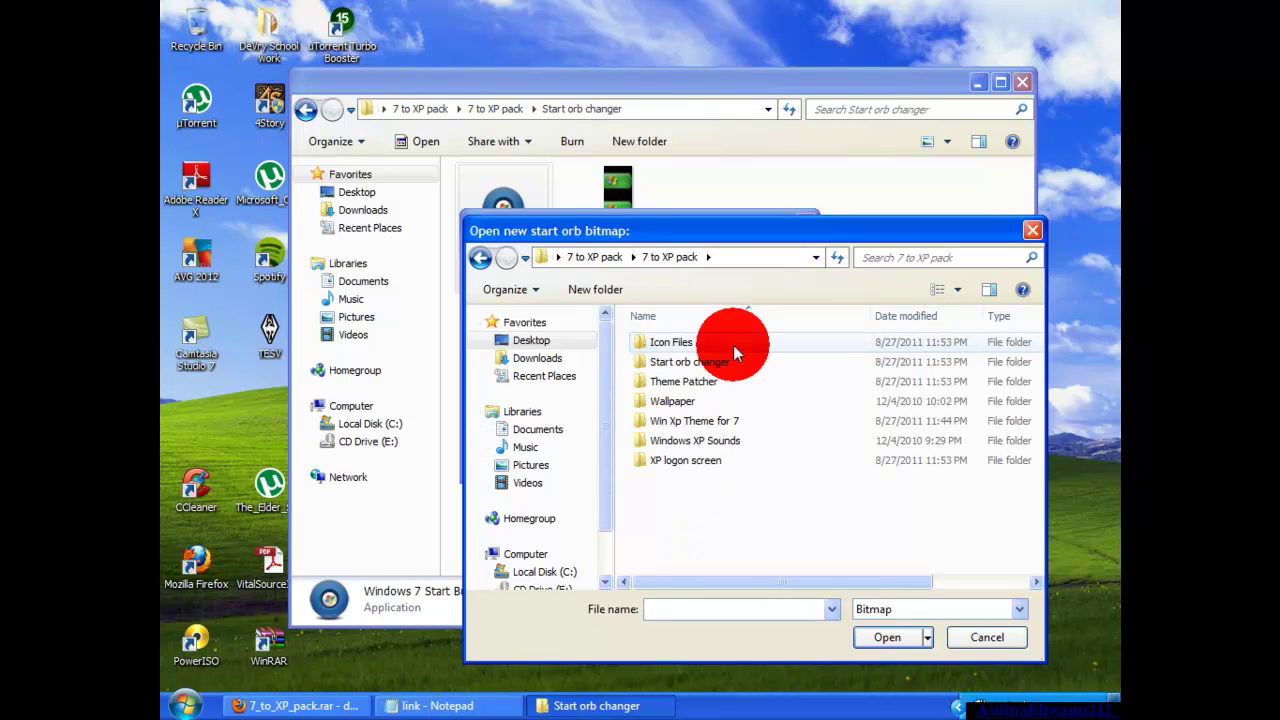
{"action": "double_click", "coordinate": [730, 362]}
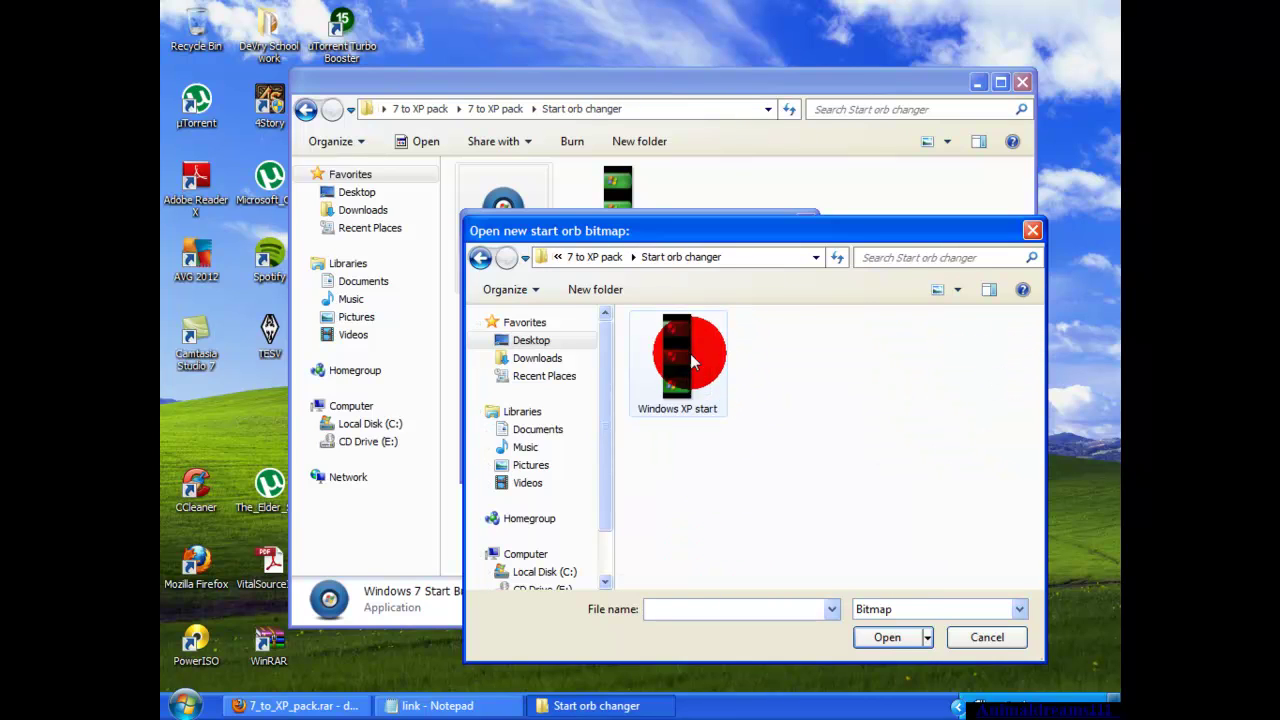
{"action": "left_click", "coordinate": [686, 376]}
{"action": "left_click", "coordinate": [878, 638]}
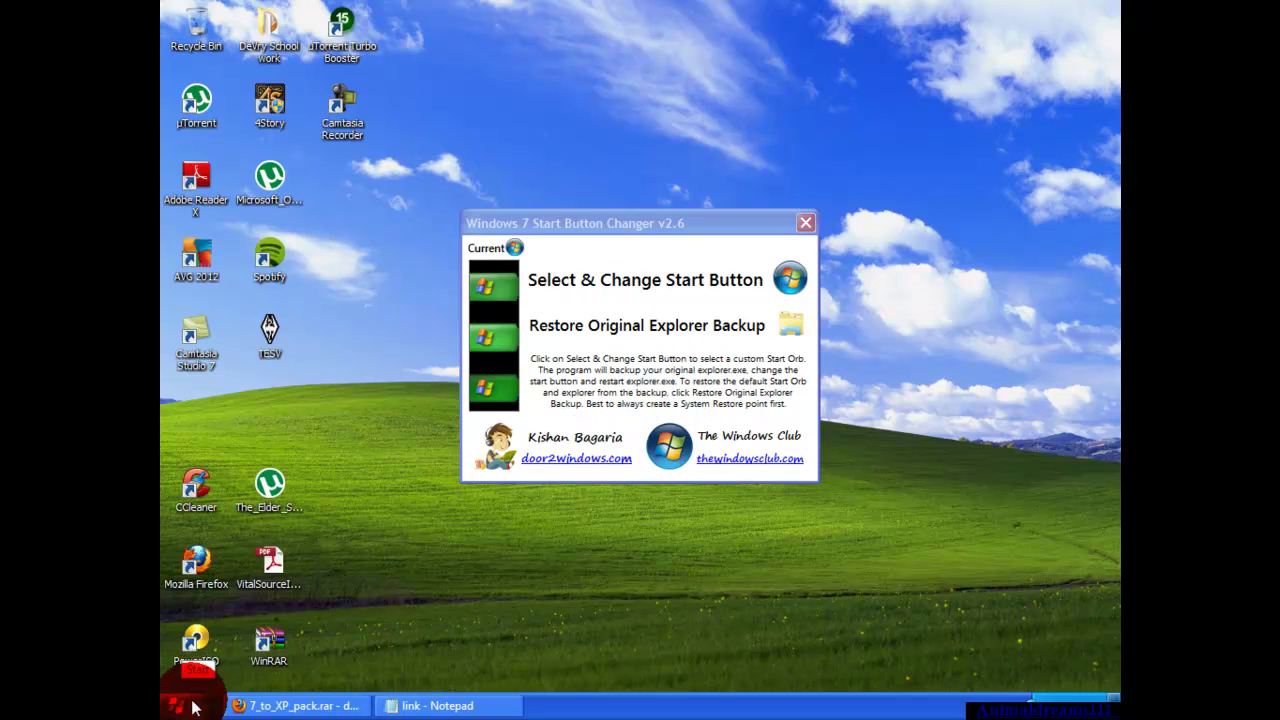
Test the new green XP orb in the Start menu, then close the changer.
{"action": "left_click", "coordinate": [182, 706]}
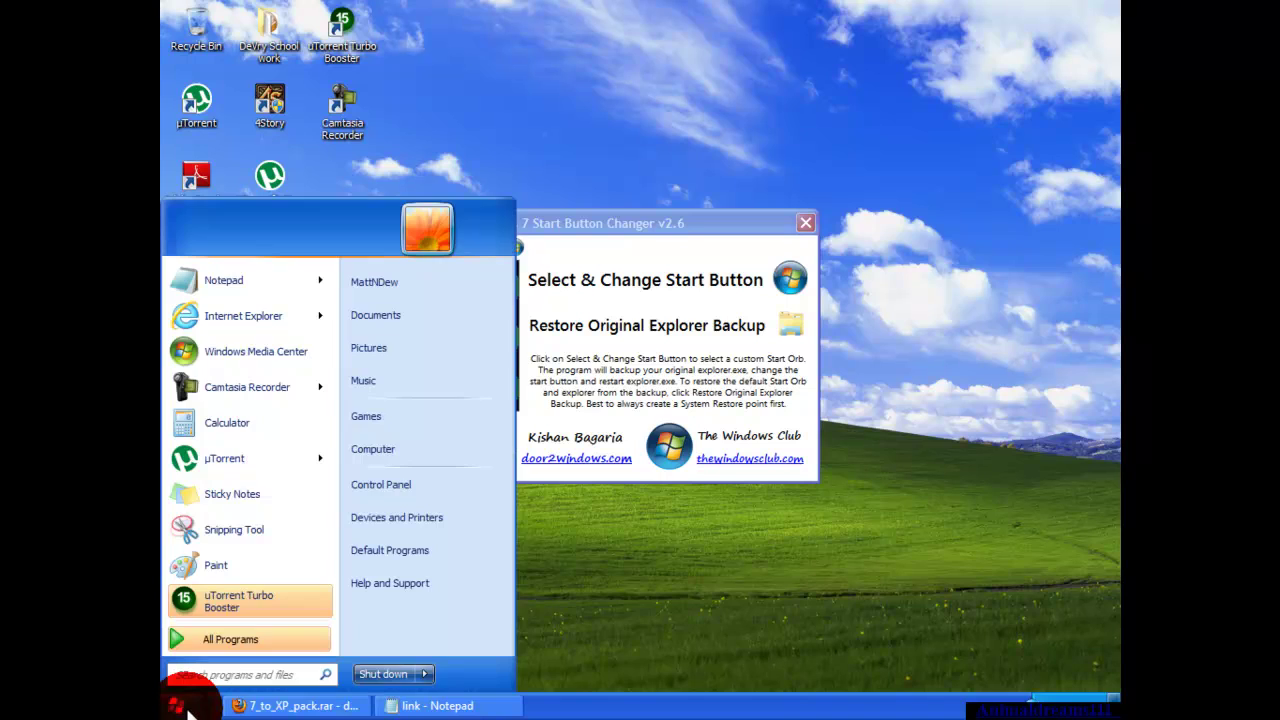
{"action": "left_click", "coordinate": [260, 641]}
{"action": "left_click", "coordinate": [260, 641]}
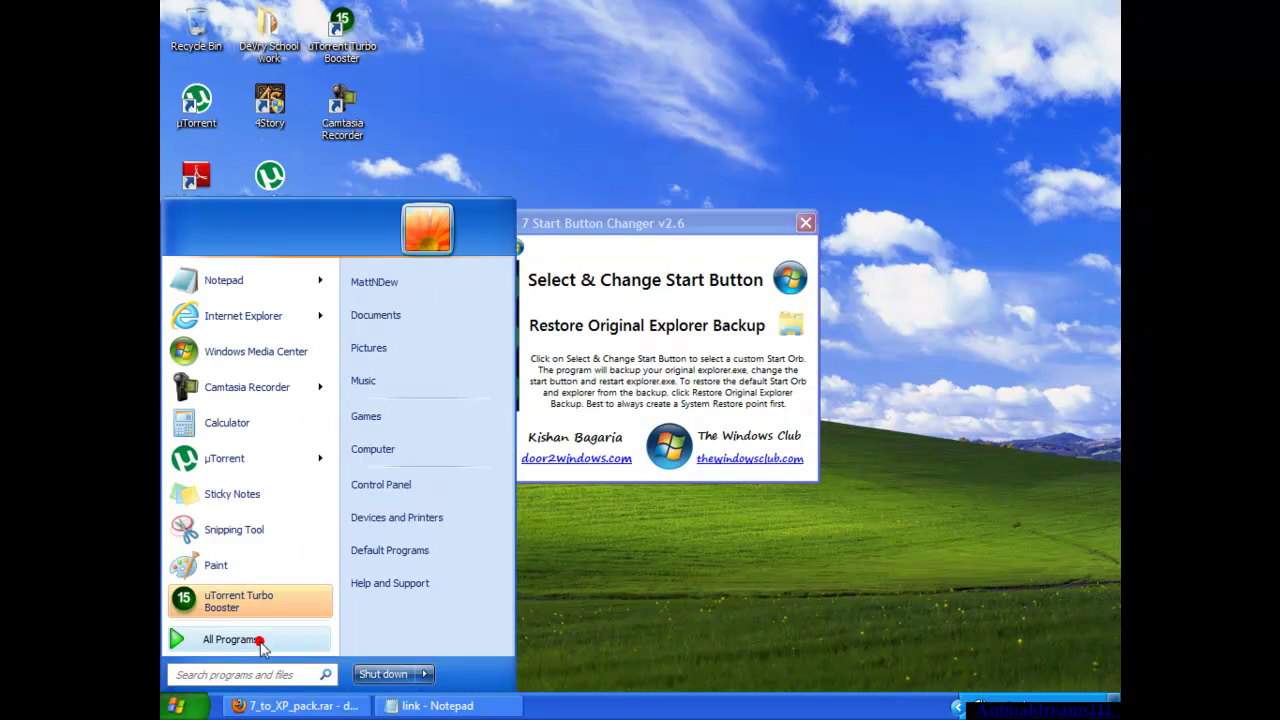
{"action": "left_click", "coordinate": [626, 230]}
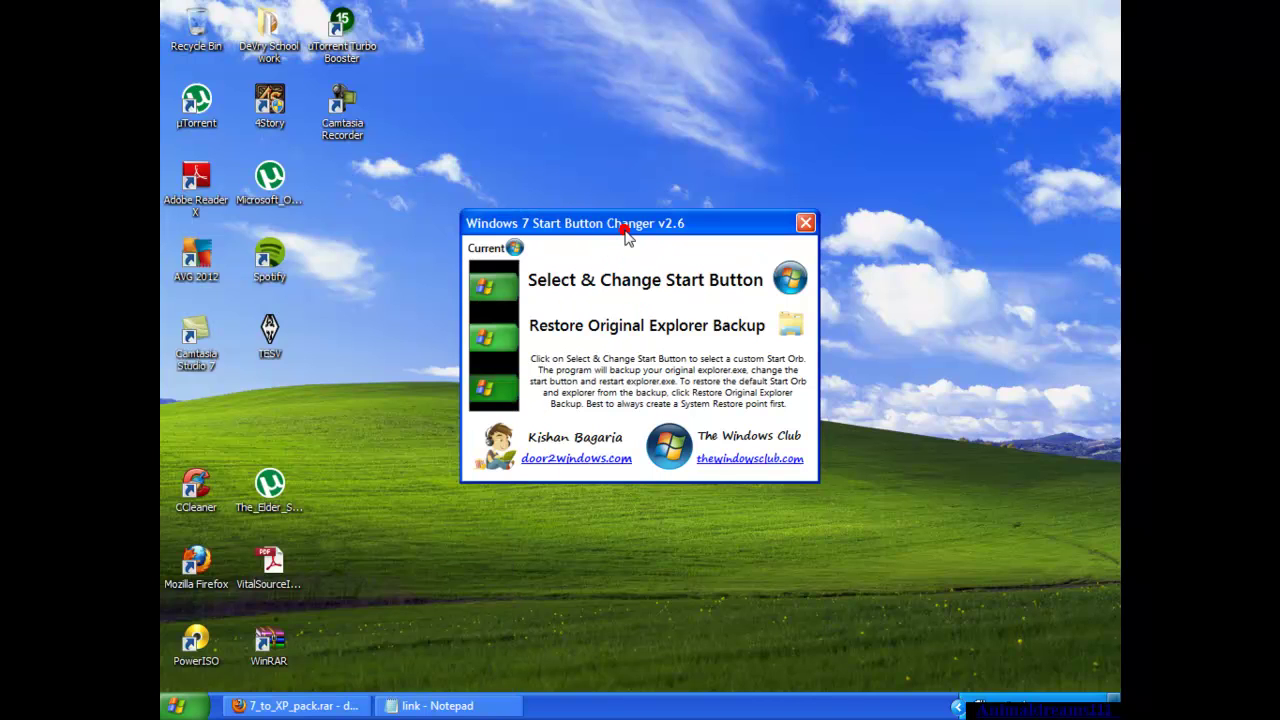
{"action": "left_click", "coordinate": [806, 223]}
{"action": "left_click", "coordinate": [650, 391]}
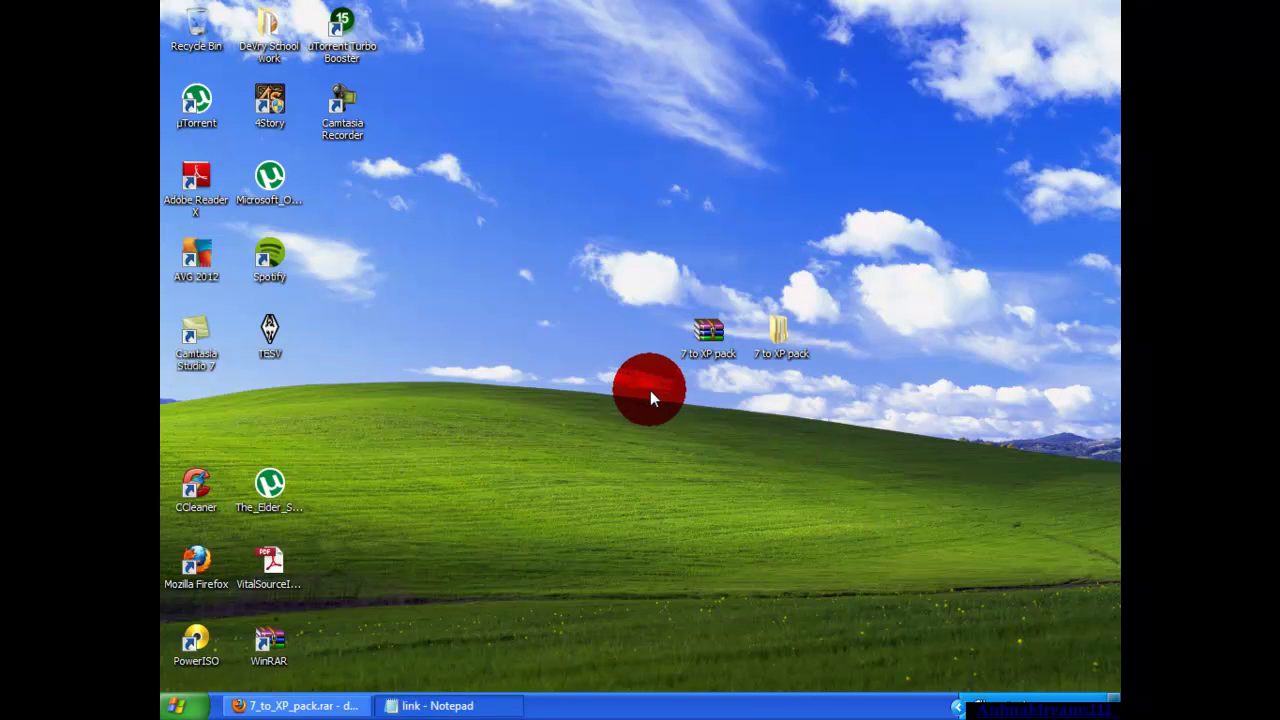
Go to the XP logon screen folder in the 7 to XP pack and run TweaksLogon as administrator.
{"action": "double_click", "coordinate": [795, 325]}
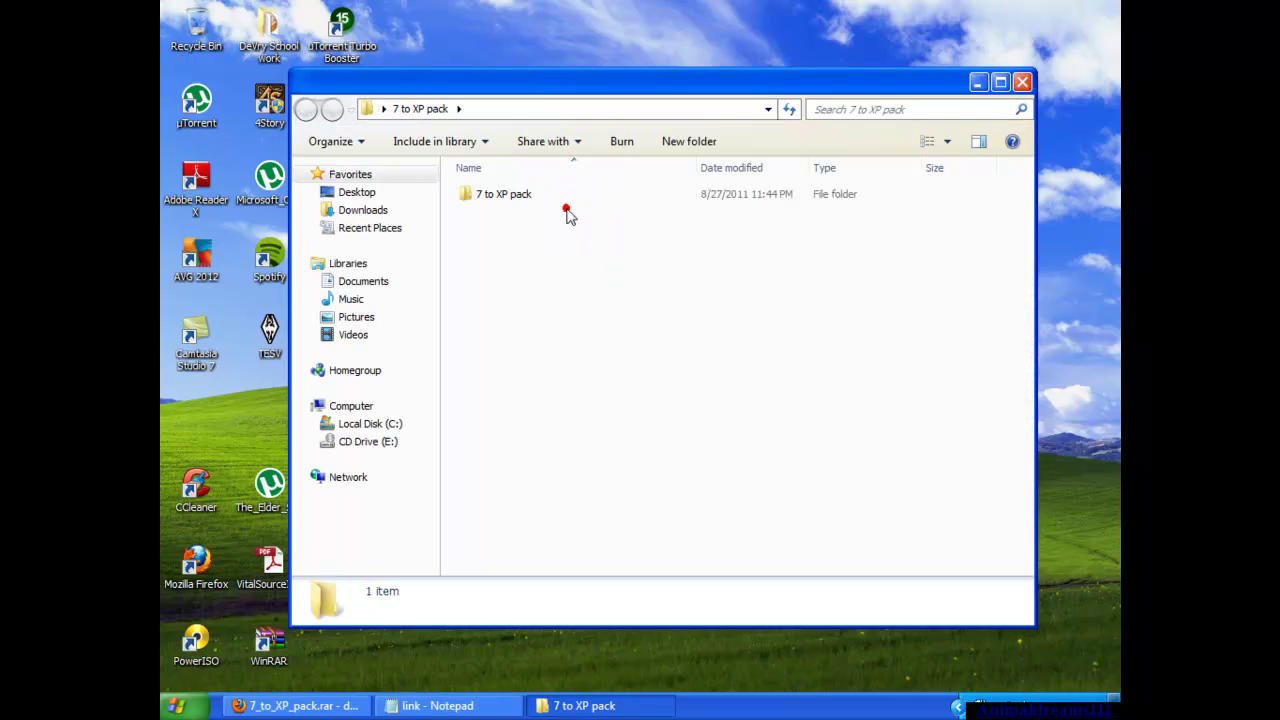
{"action": "double_click", "coordinate": [566, 210]}
{"action": "left_click", "coordinate": [700, 316]}
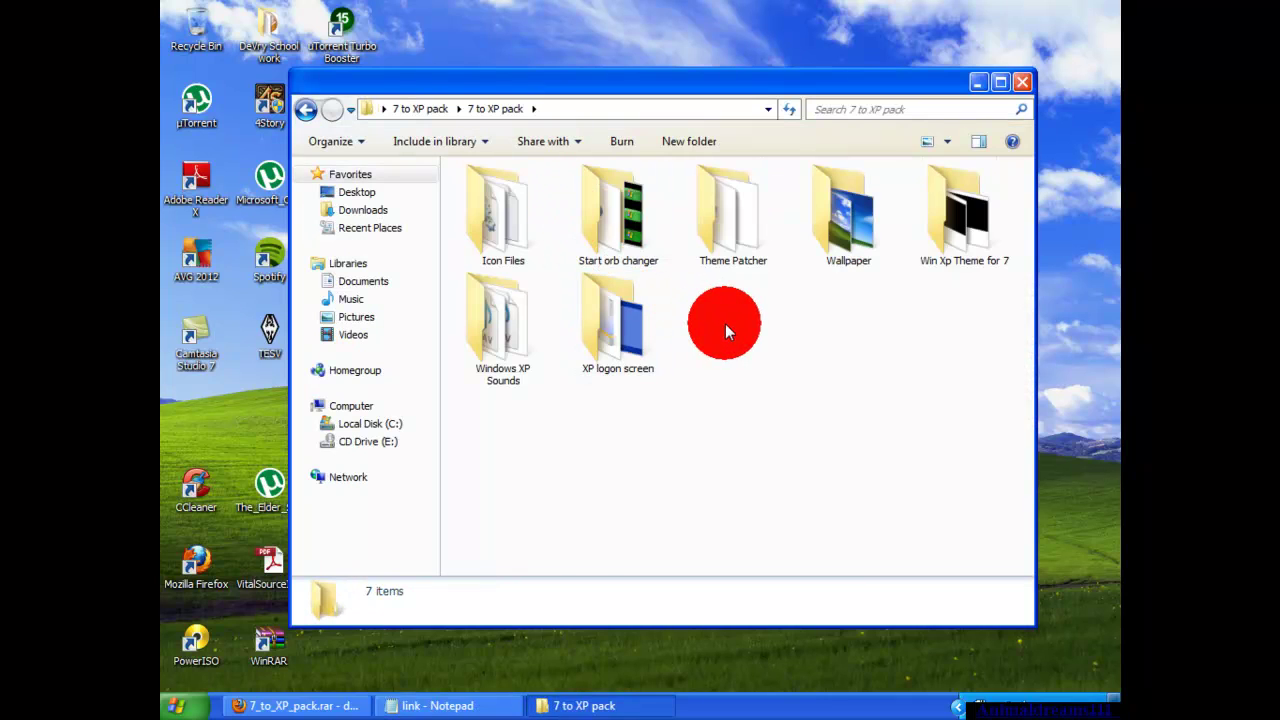
{"action": "left_click", "coordinate": [617, 345]}
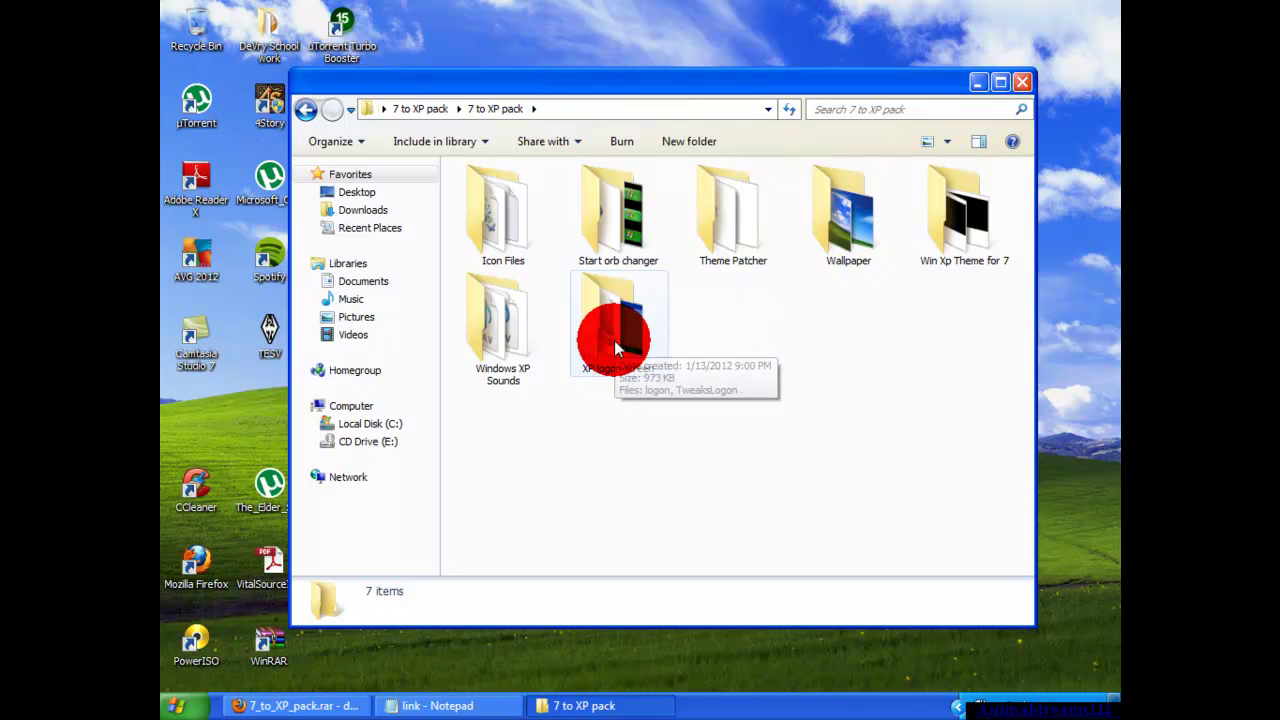
{"action": "double_click", "coordinate": [615, 345]}
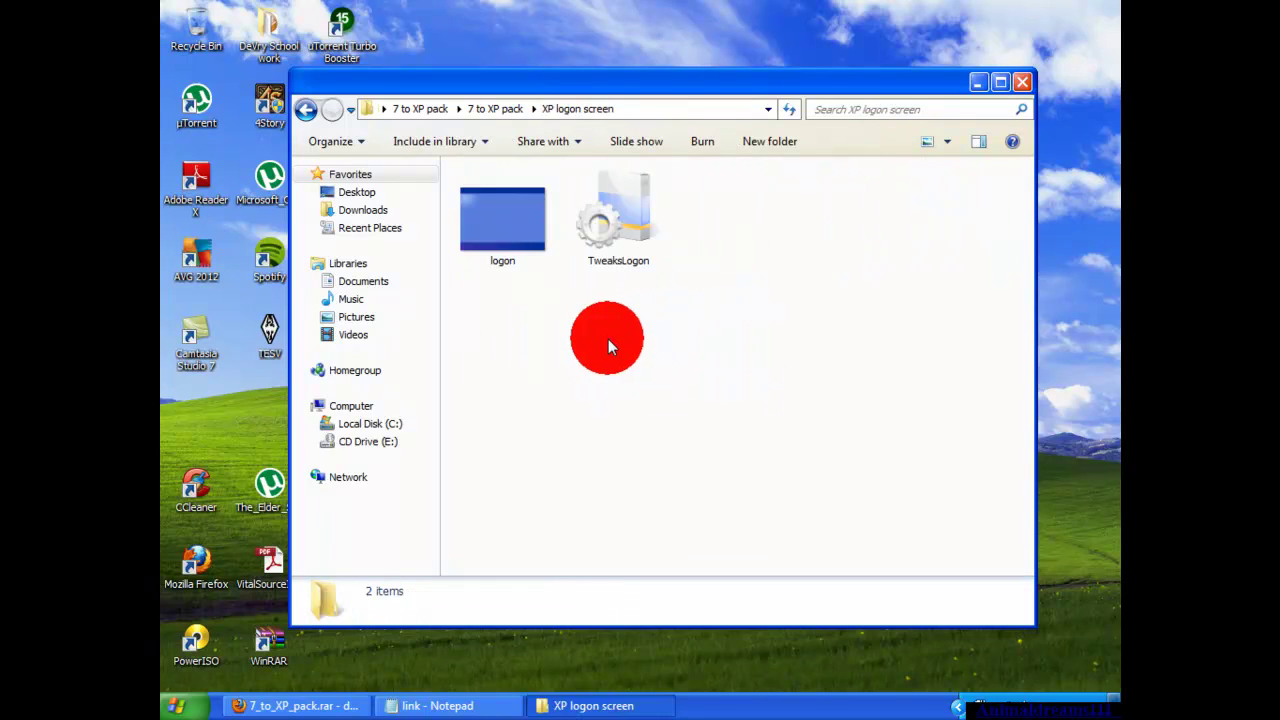
{"action": "left_click", "coordinate": [634, 260]}
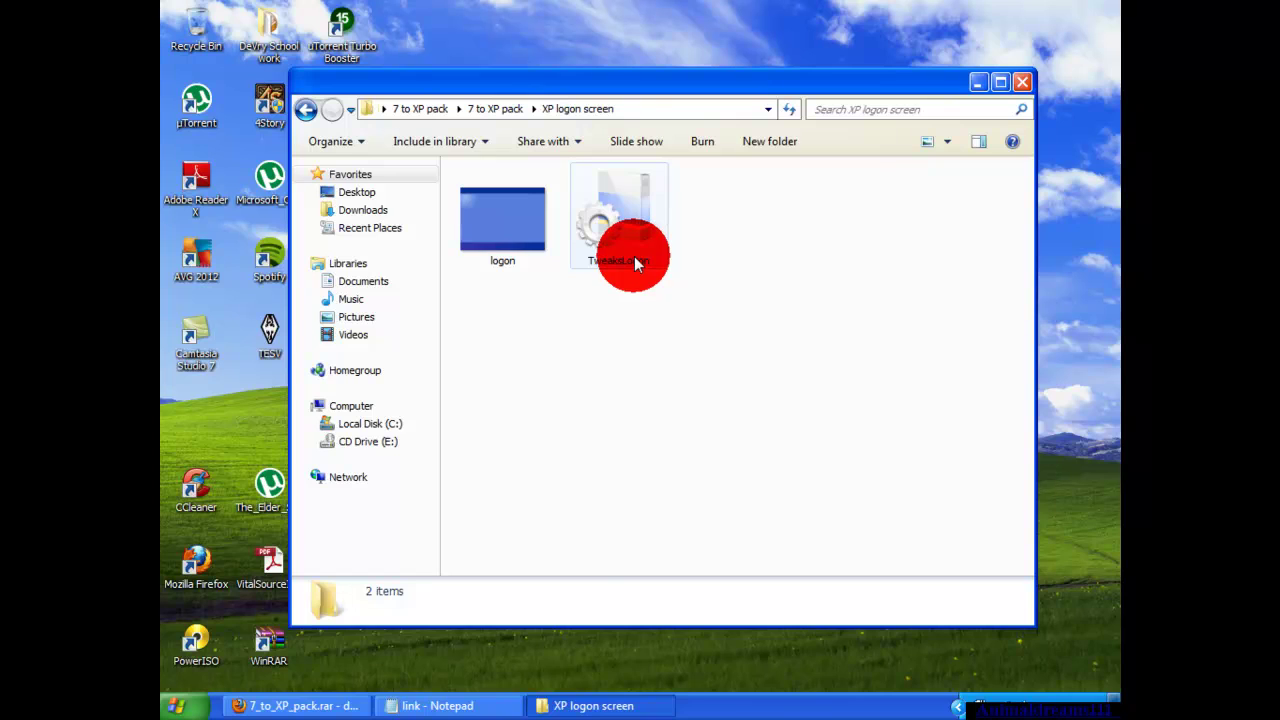
{"action": "right_click", "coordinate": [634, 260]}
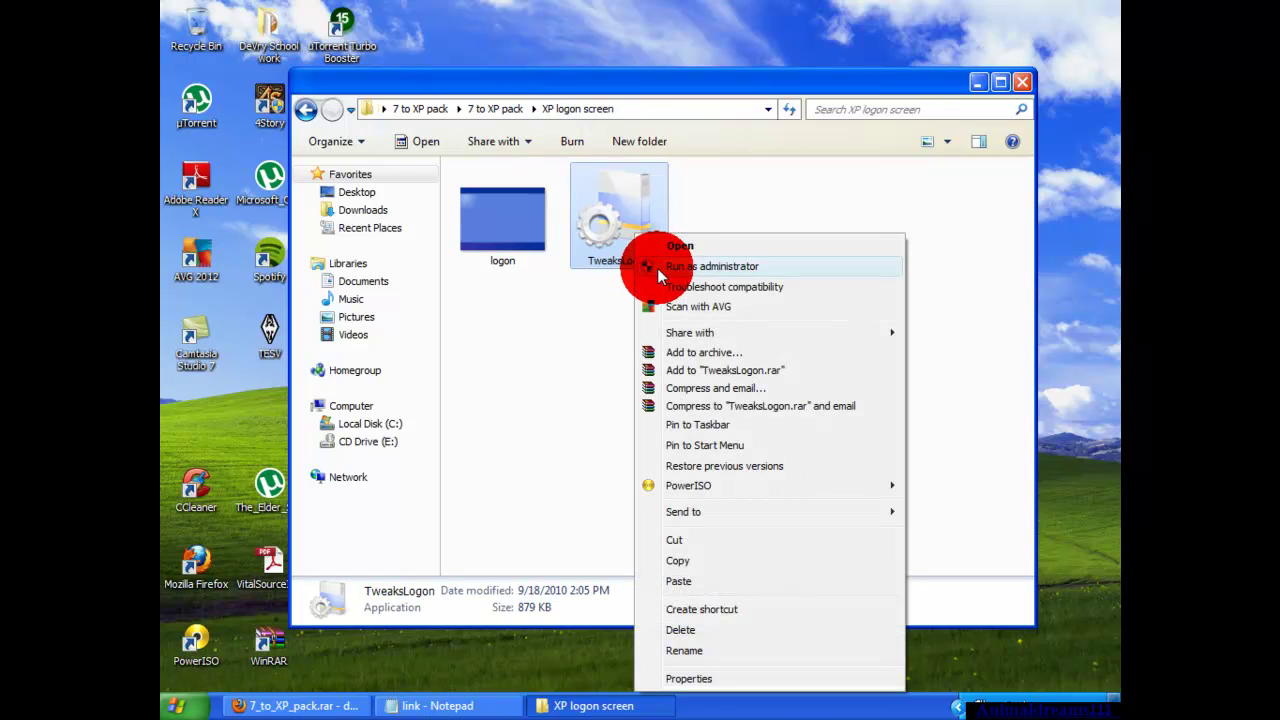
{"action": "left_click", "coordinate": [660, 268]}
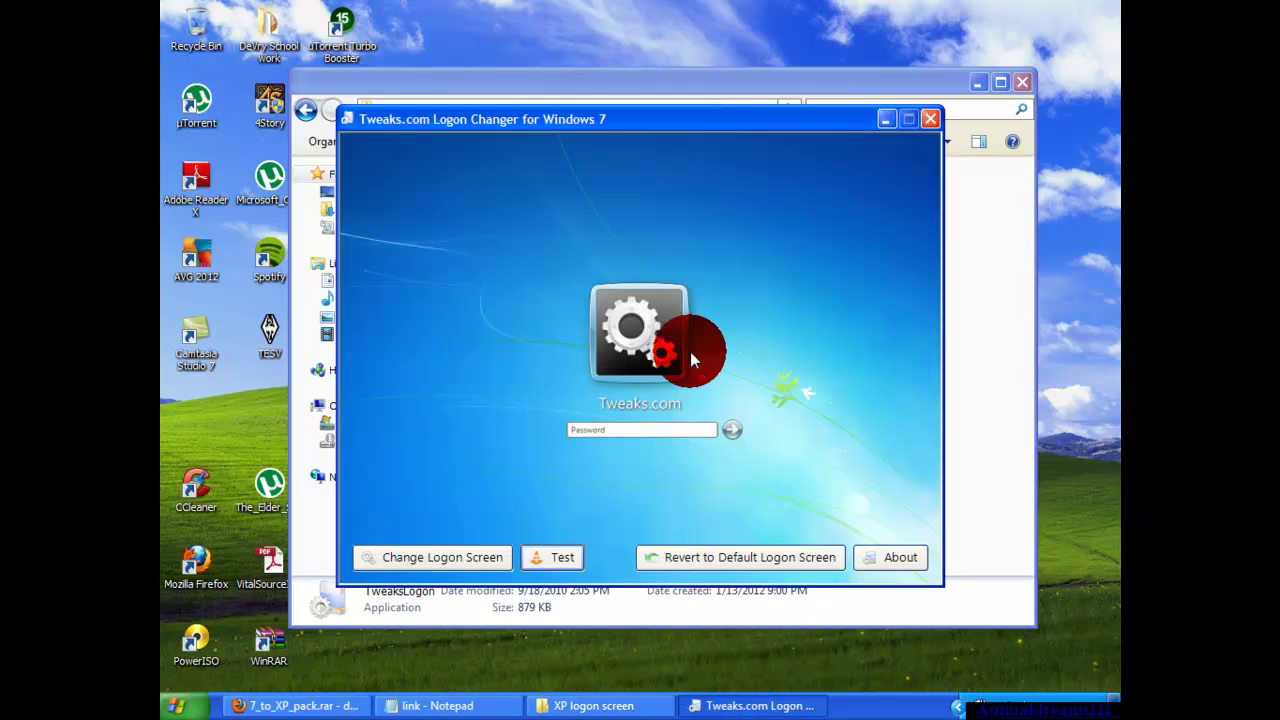
Install logon.jpg from the XP logon screen folder as the logon background, then close the tool.
{"action": "left_click", "coordinate": [450, 557]}
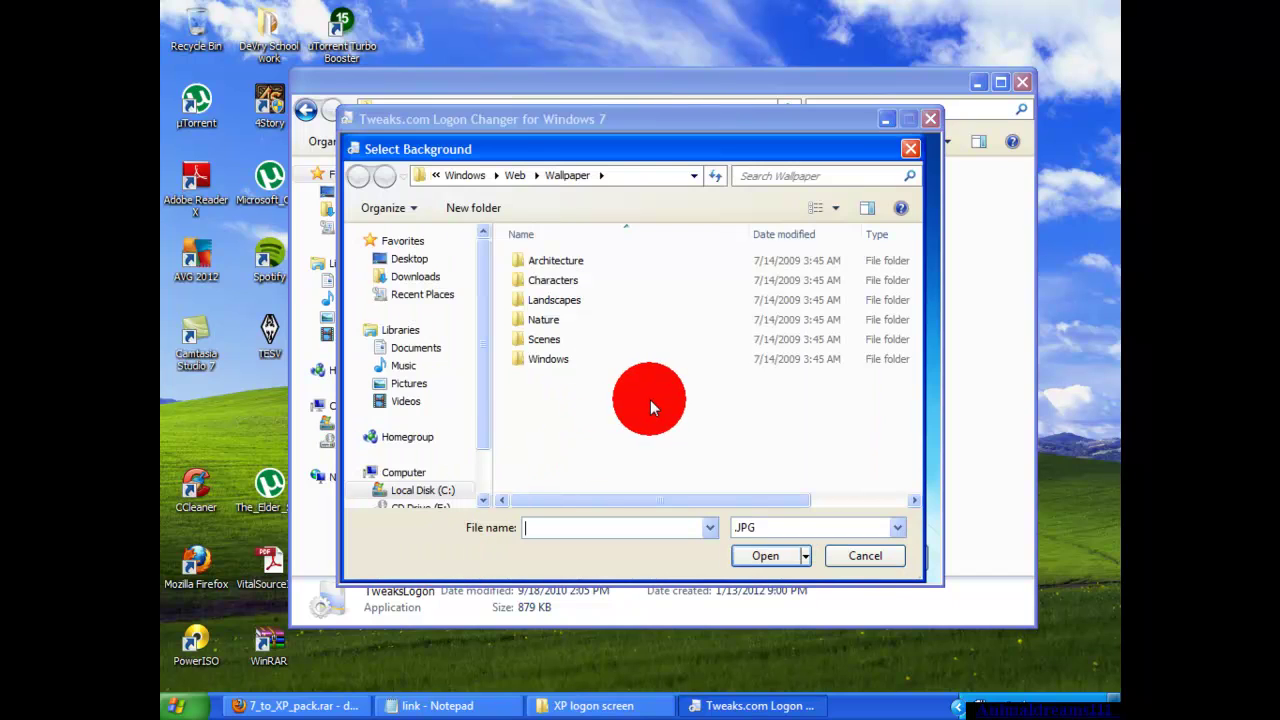
{"action": "left_click", "coordinate": [437, 262]}
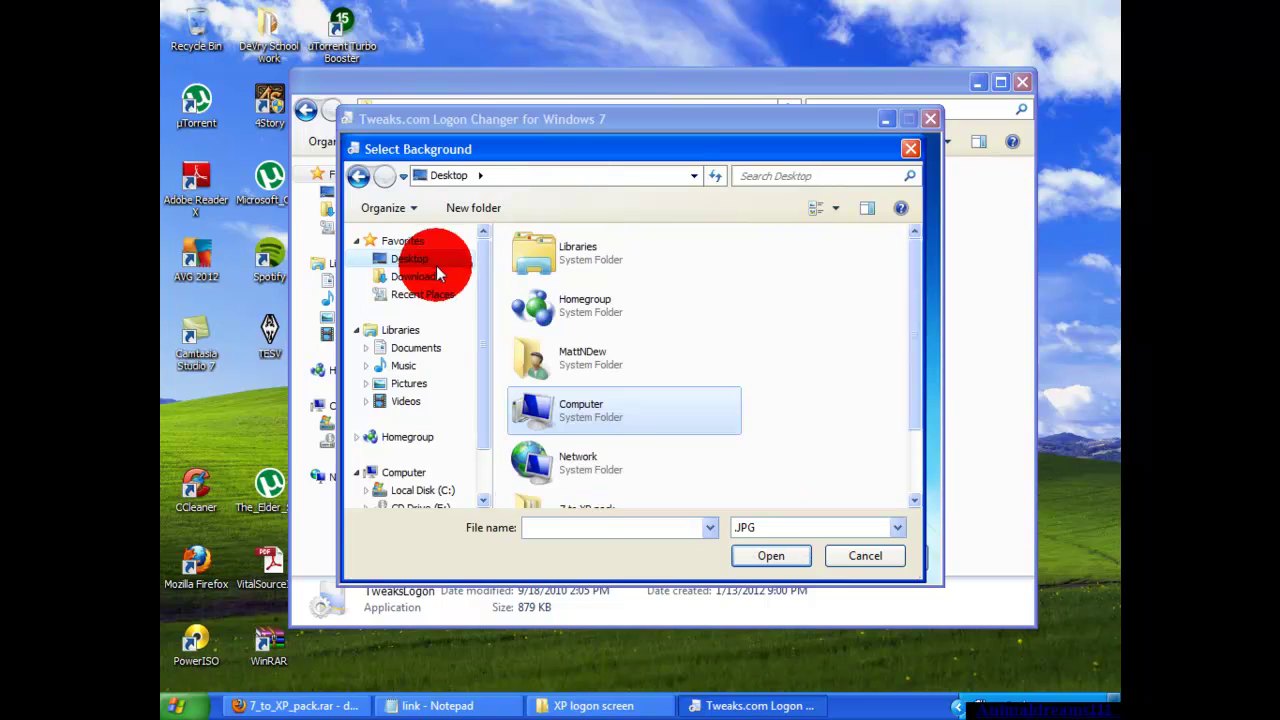
{"action": "left_click", "coordinate": [913, 315]}
{"action": "left_click", "coordinate": [660, 426]}
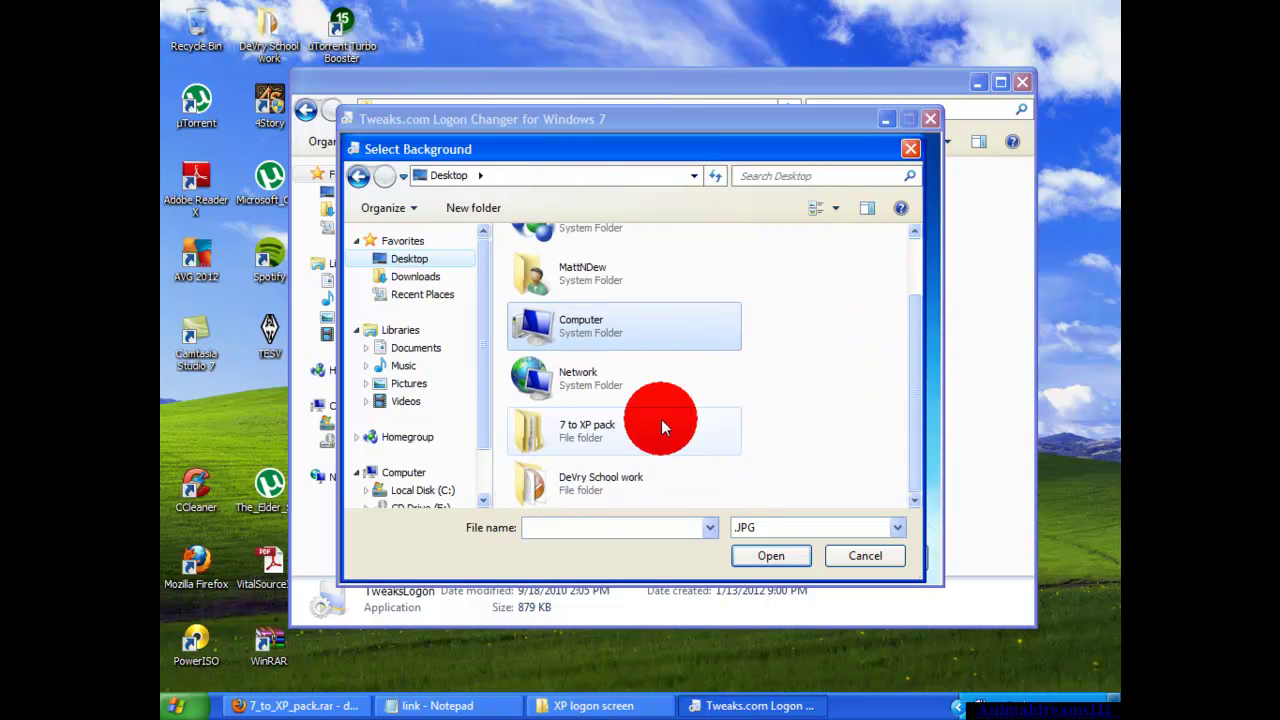
{"action": "double_click", "coordinate": [641, 424]}
{"action": "double_click", "coordinate": [624, 262]}
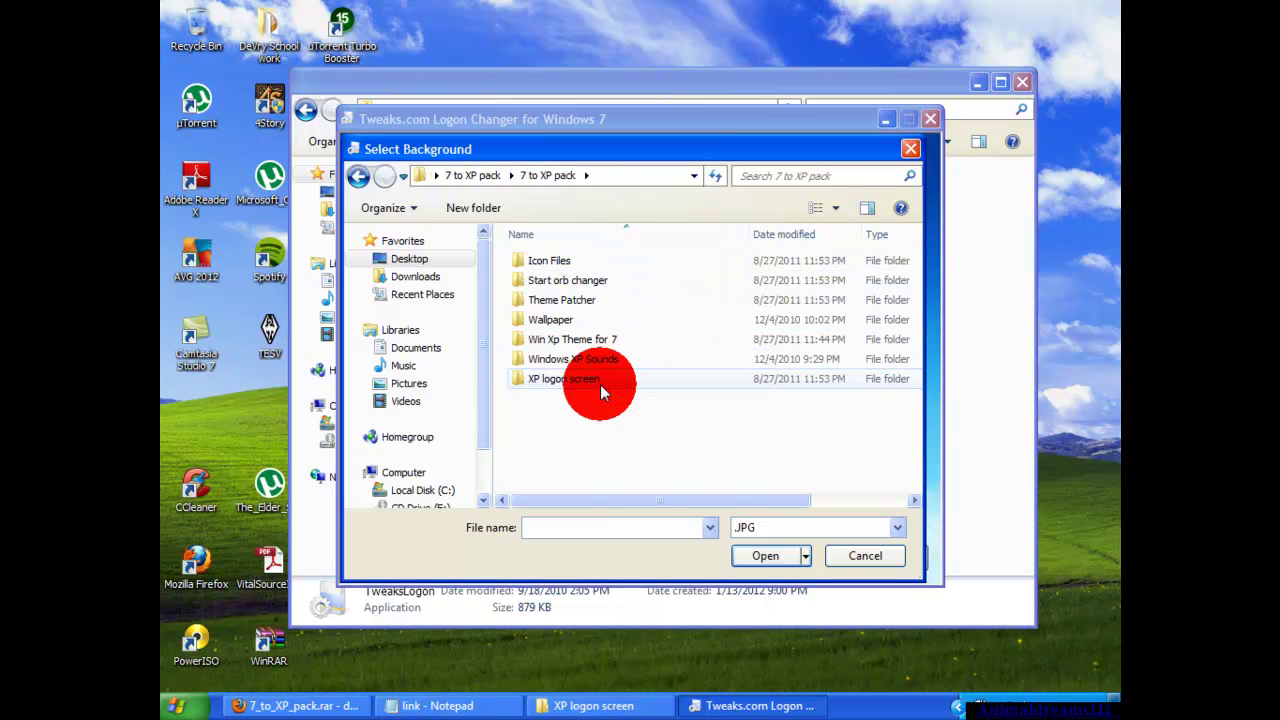
{"action": "double_click", "coordinate": [600, 384]}
{"action": "left_click", "coordinate": [547, 270]}
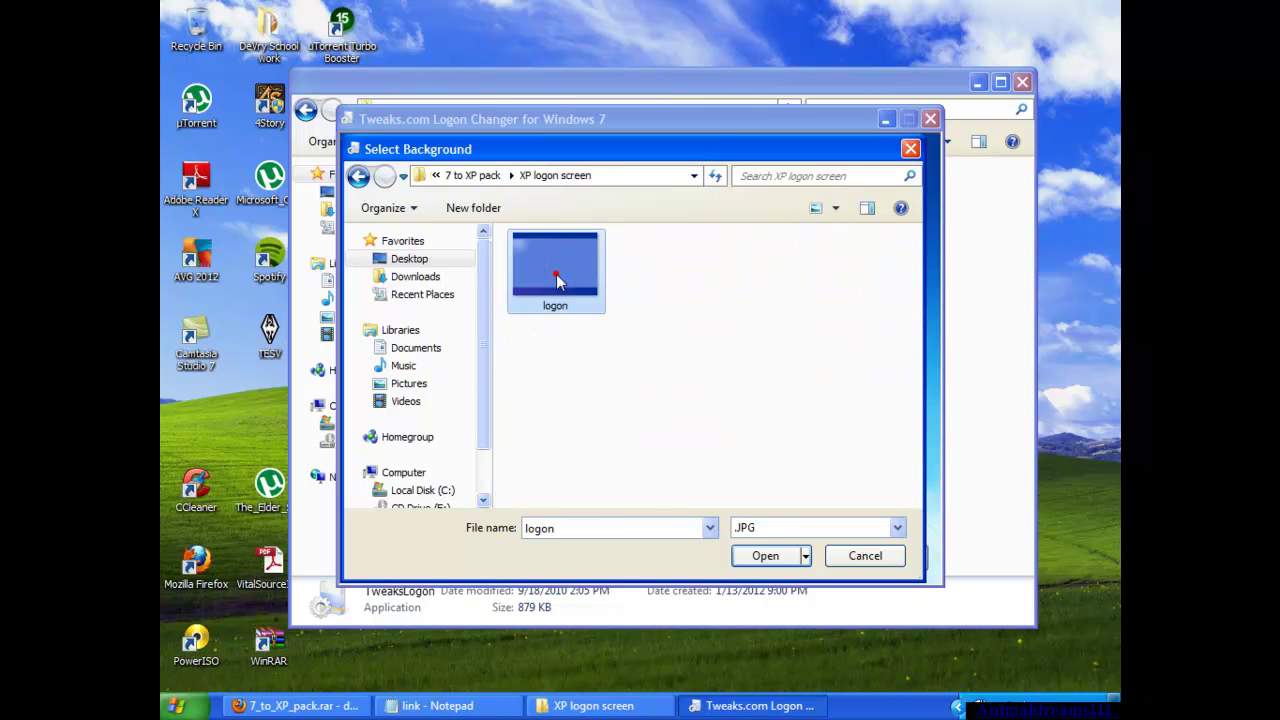
{"action": "left_click", "coordinate": [756, 557]}
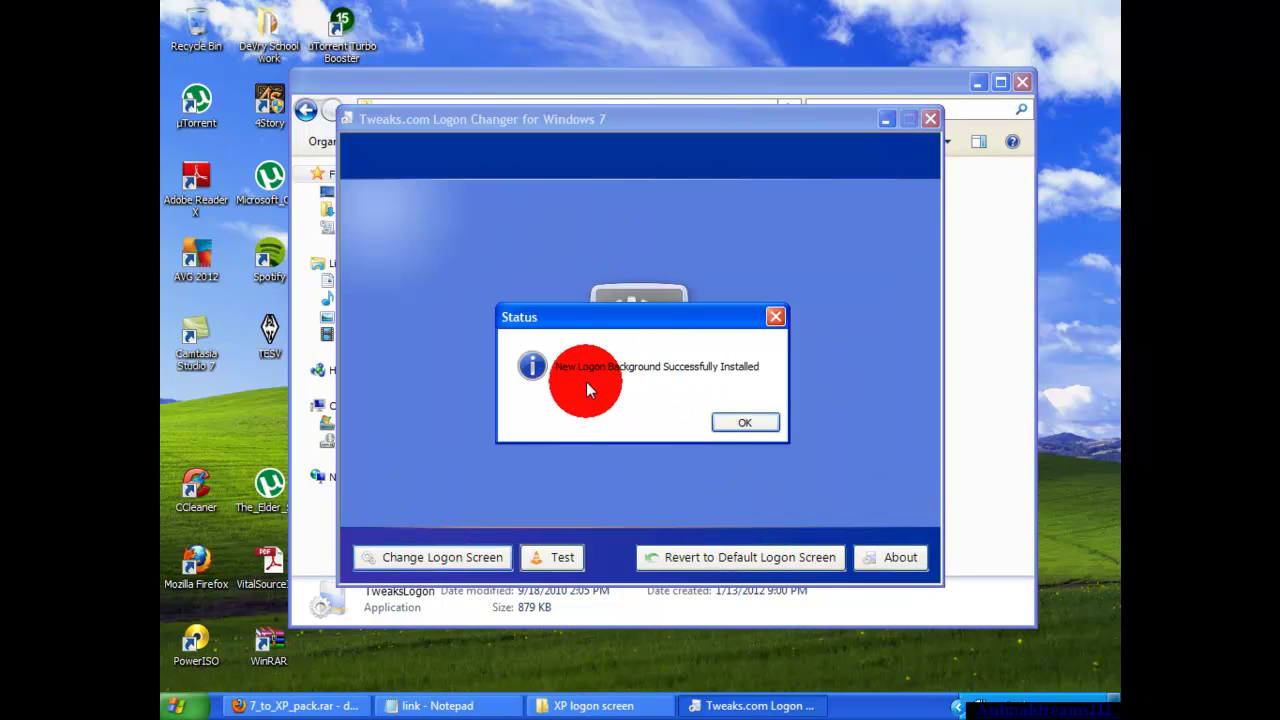
{"action": "left_click", "coordinate": [743, 424]}
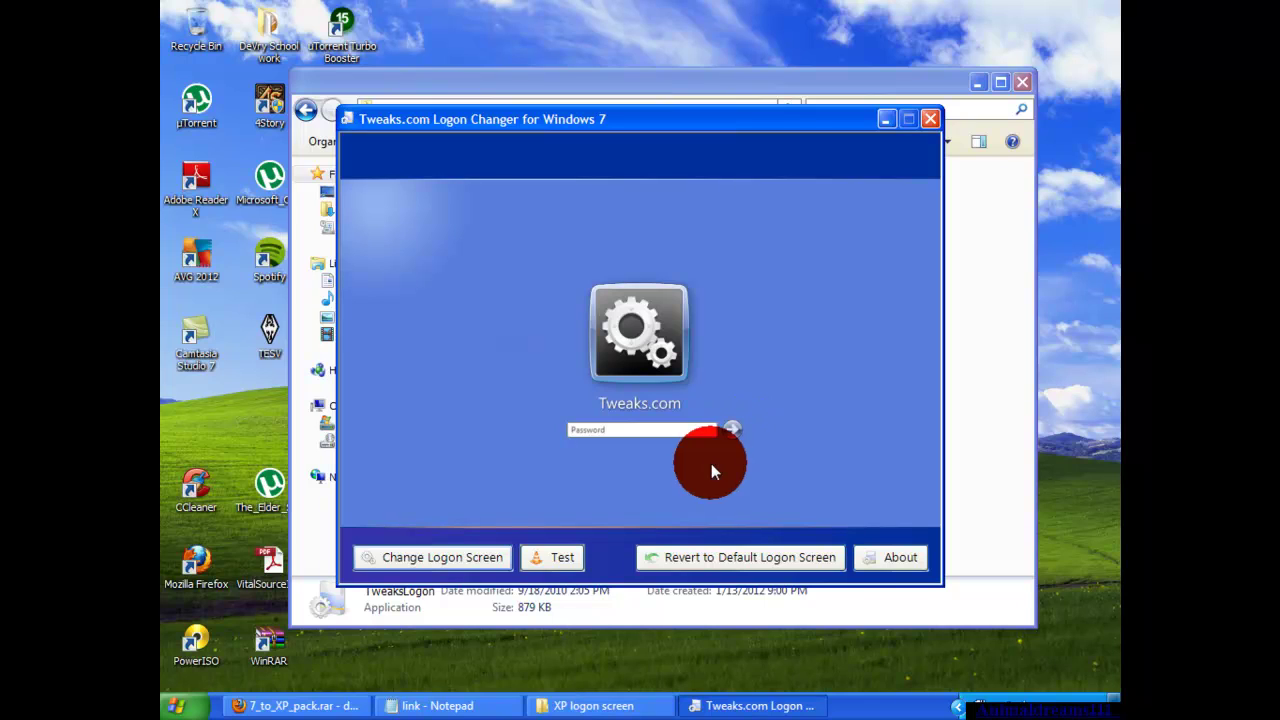
{"action": "left_click", "coordinate": [621, 434]}
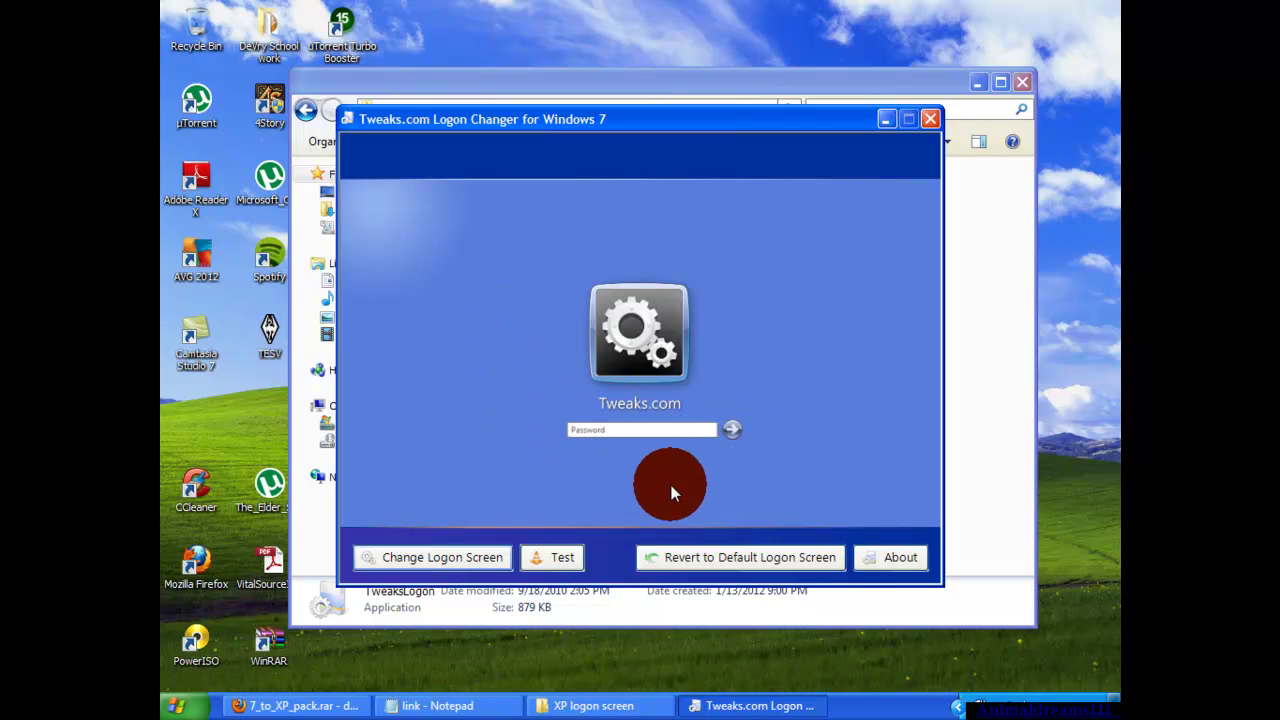
{"action": "left_click", "coordinate": [935, 120]}
Return to the 7 to XP pack folder, move its window up, and look inside Icon Files.
{"action": "left_click", "coordinate": [803, 286]}
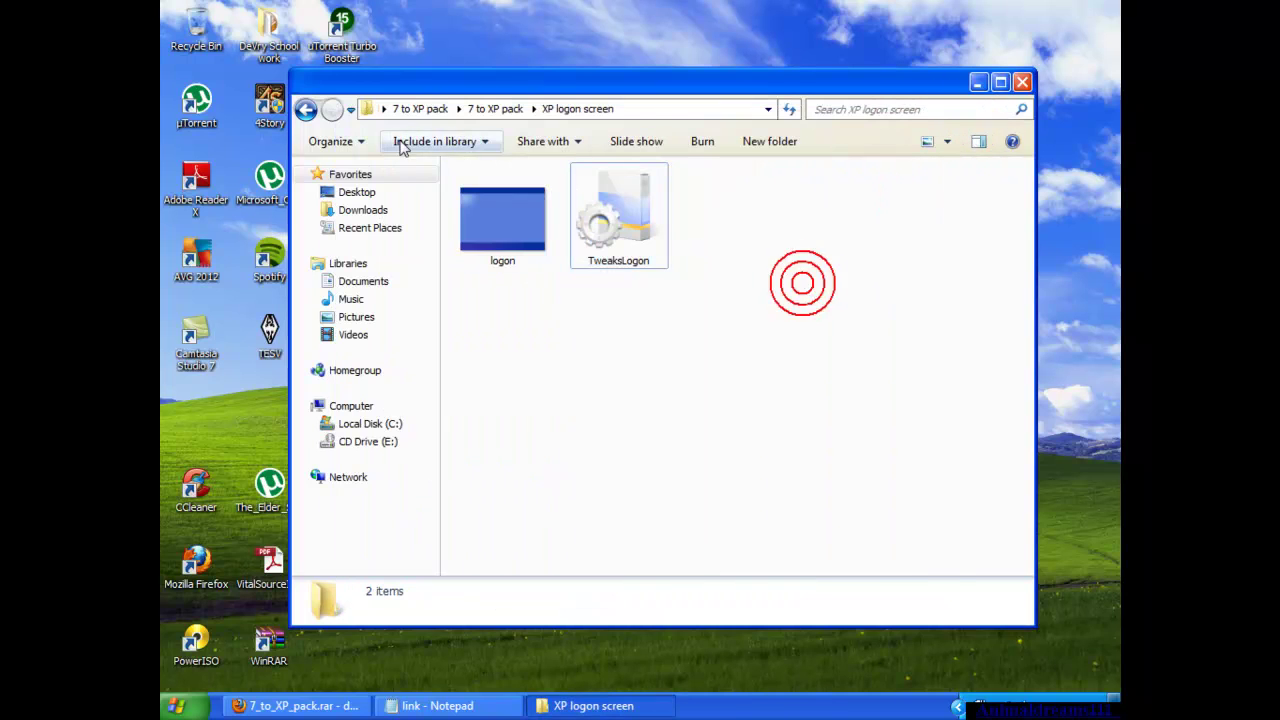
{"action": "left_click", "coordinate": [307, 109]}
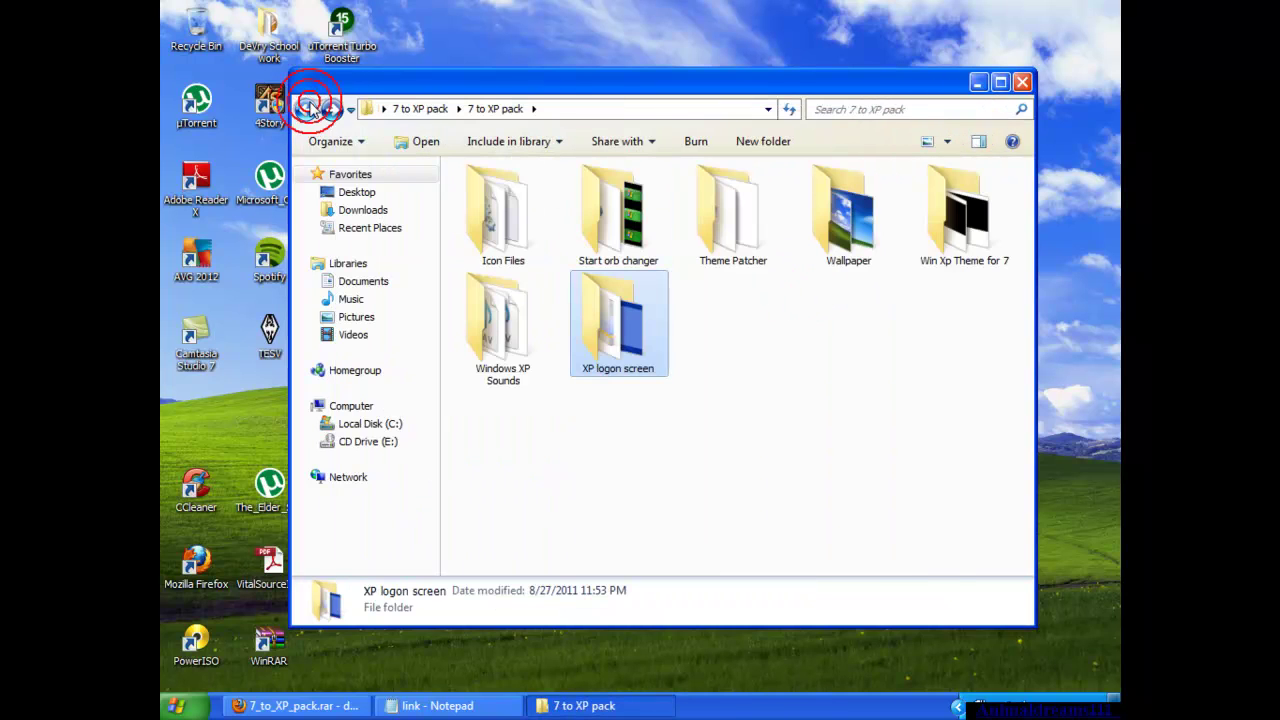
{"action": "left_click", "coordinate": [755, 340]}
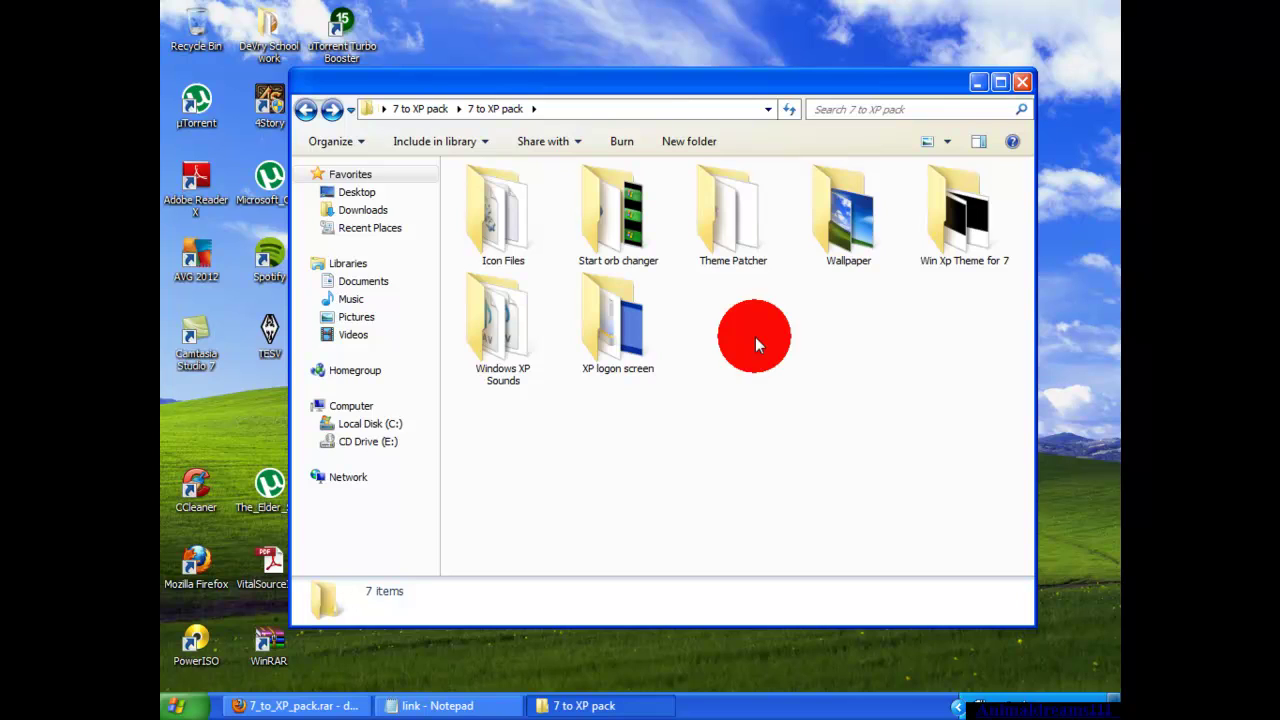
{"action": "left_click", "coordinate": [755, 340]}
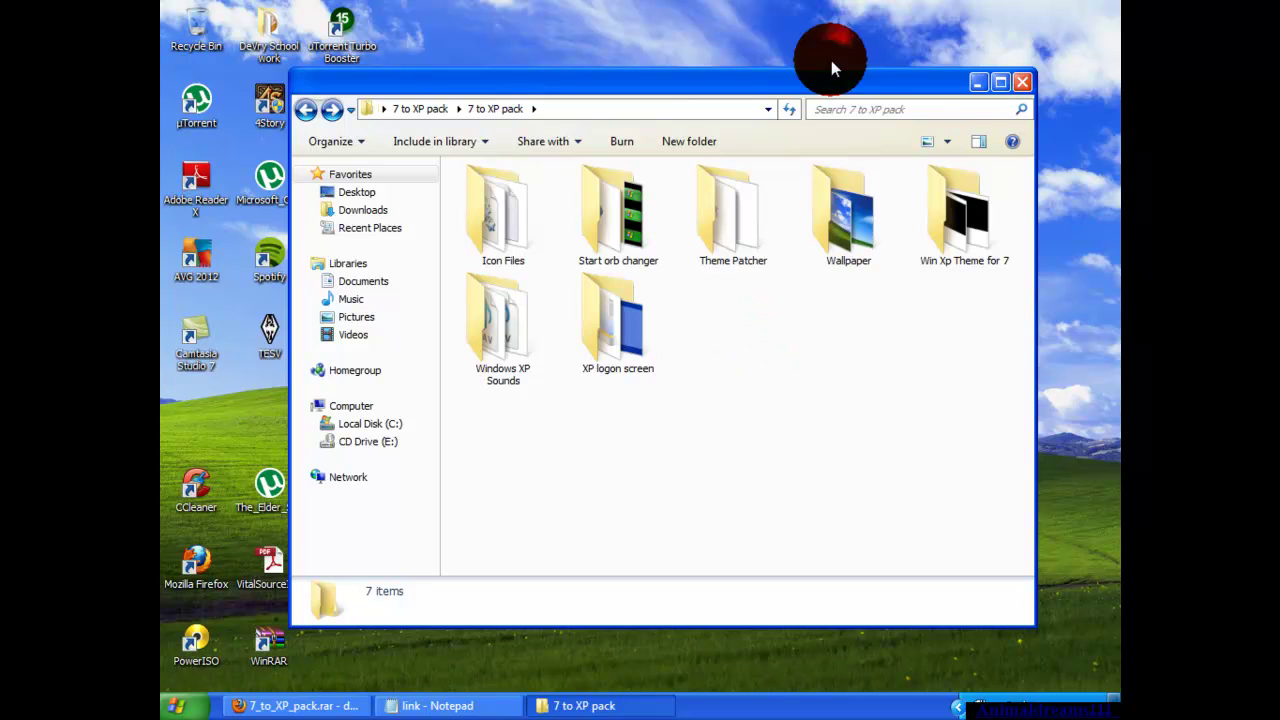
{"action": "left_click_drag", "start_coordinate": [840, 84], "coordinate": [852, 52]}
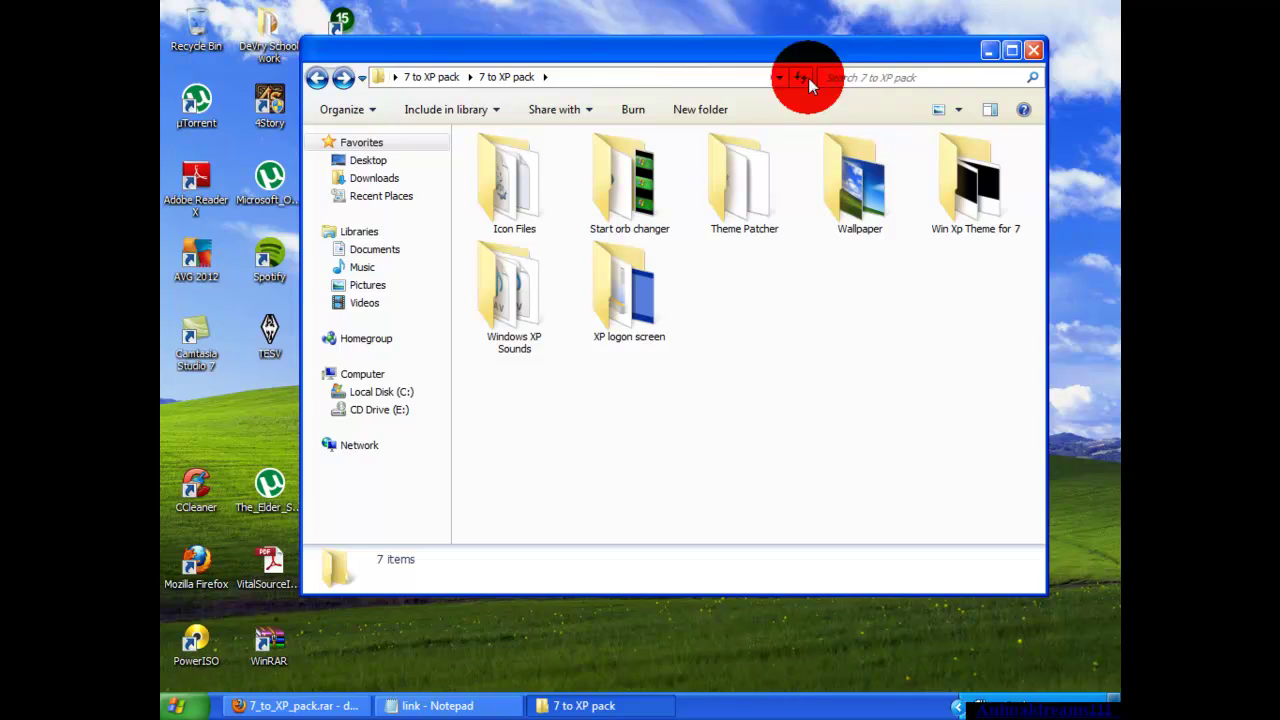
{"action": "double_click", "coordinate": [535, 202]}
{"action": "left_click", "coordinate": [316, 77]}
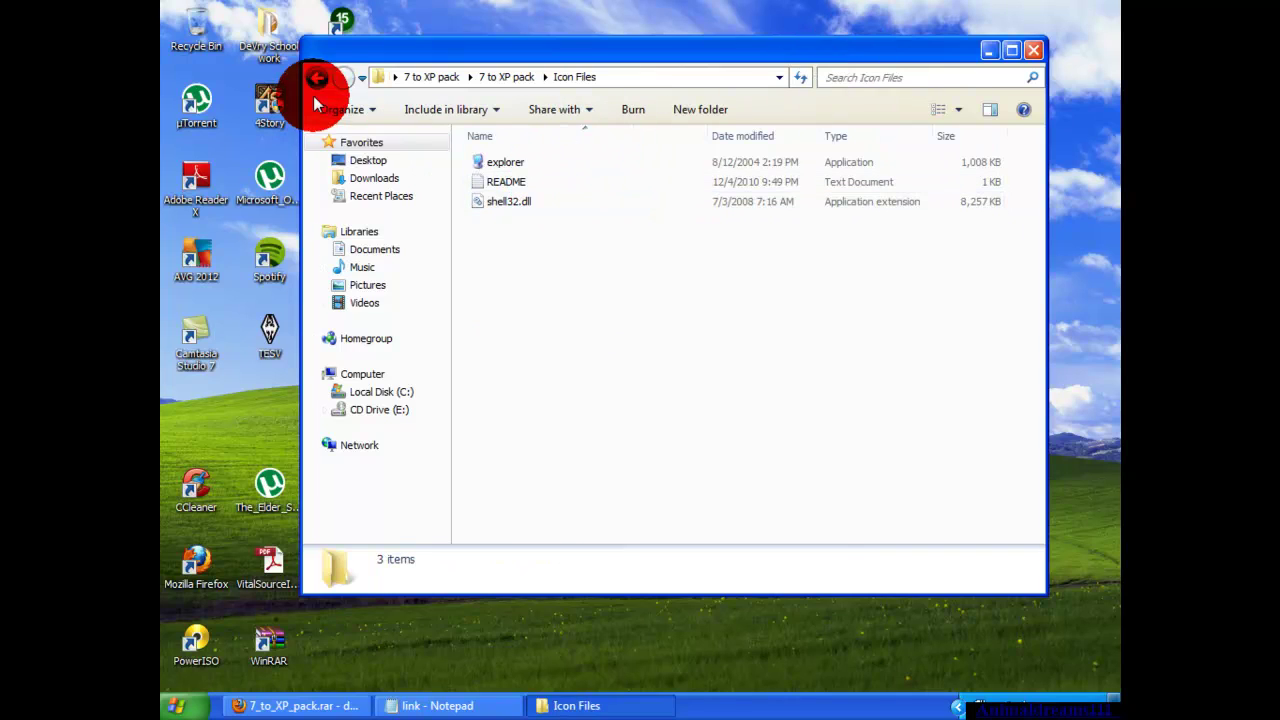
Browse the 42 files in Windows XP Sounds, then go back to the 7 to XP pack folder.
{"action": "double_click", "coordinate": [525, 286]}
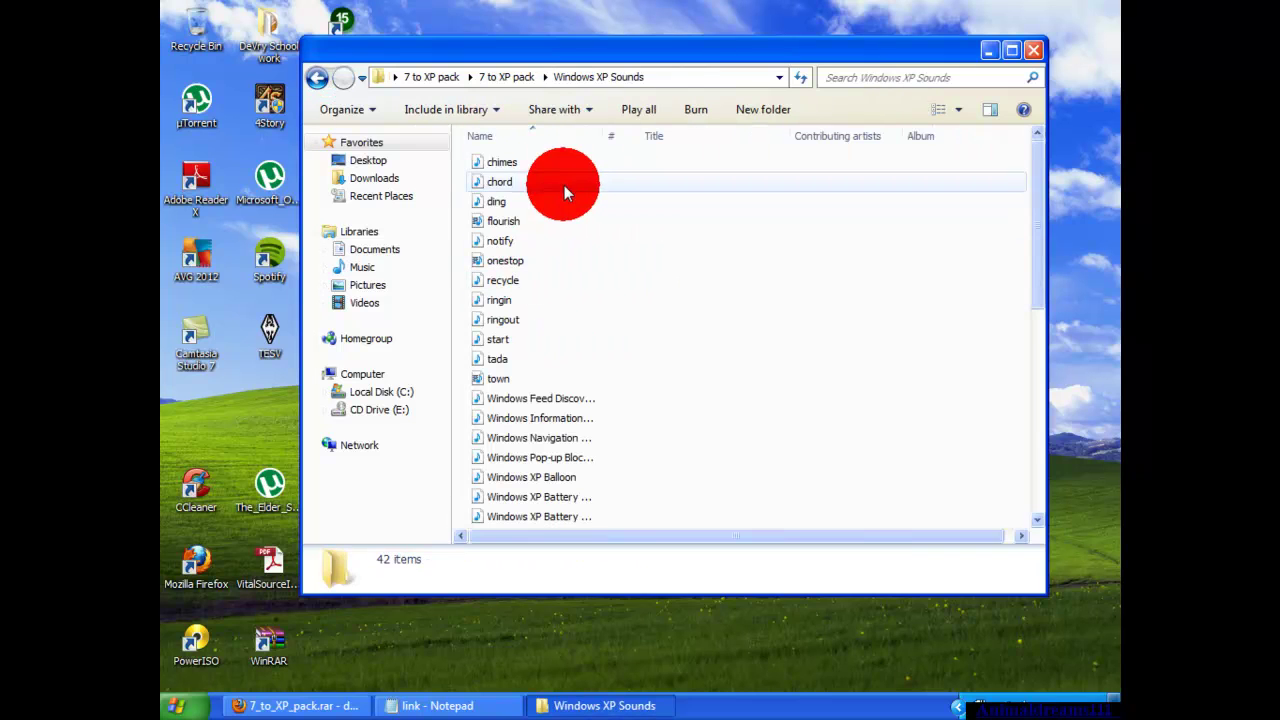
{"action": "scroll", "coordinate": [556, 251], "scroll_direction": "down", "scroll_amount": 7}
{"action": "scroll", "coordinate": [663, 303], "scroll_direction": "down", "scroll_amount": 1}
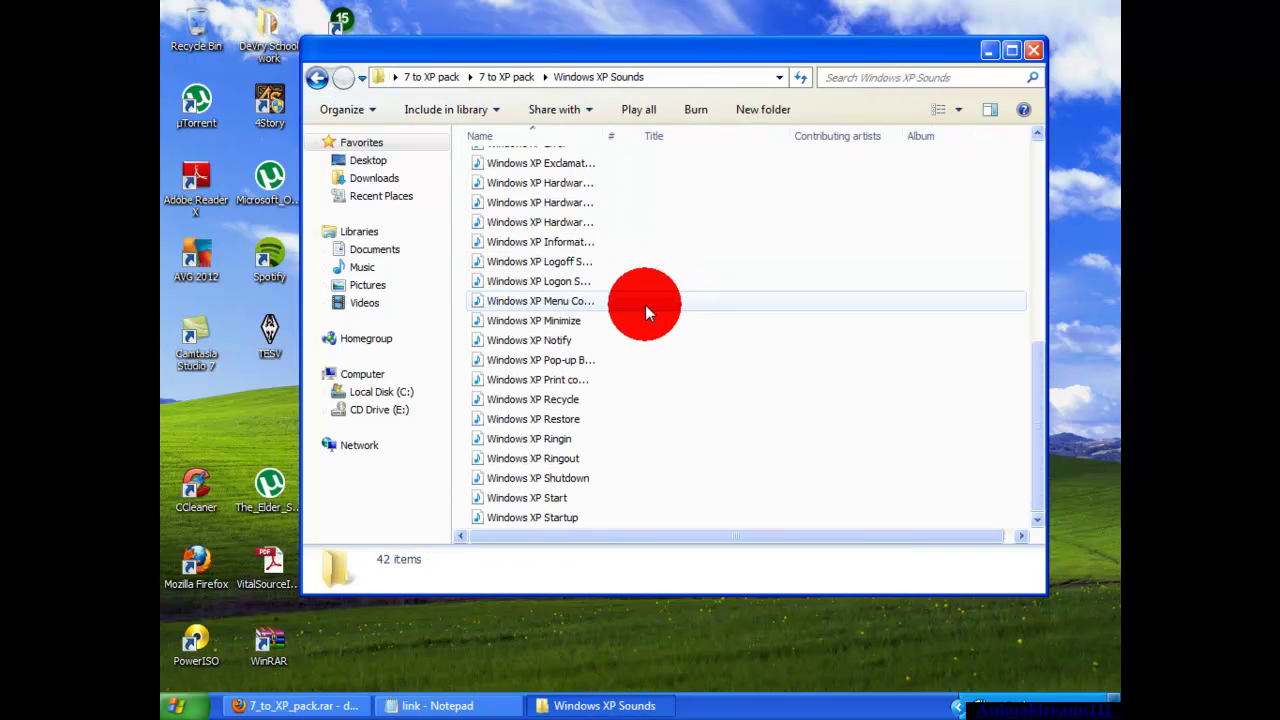
{"action": "scroll", "coordinate": [611, 349], "scroll_direction": "up", "scroll_amount": 7}
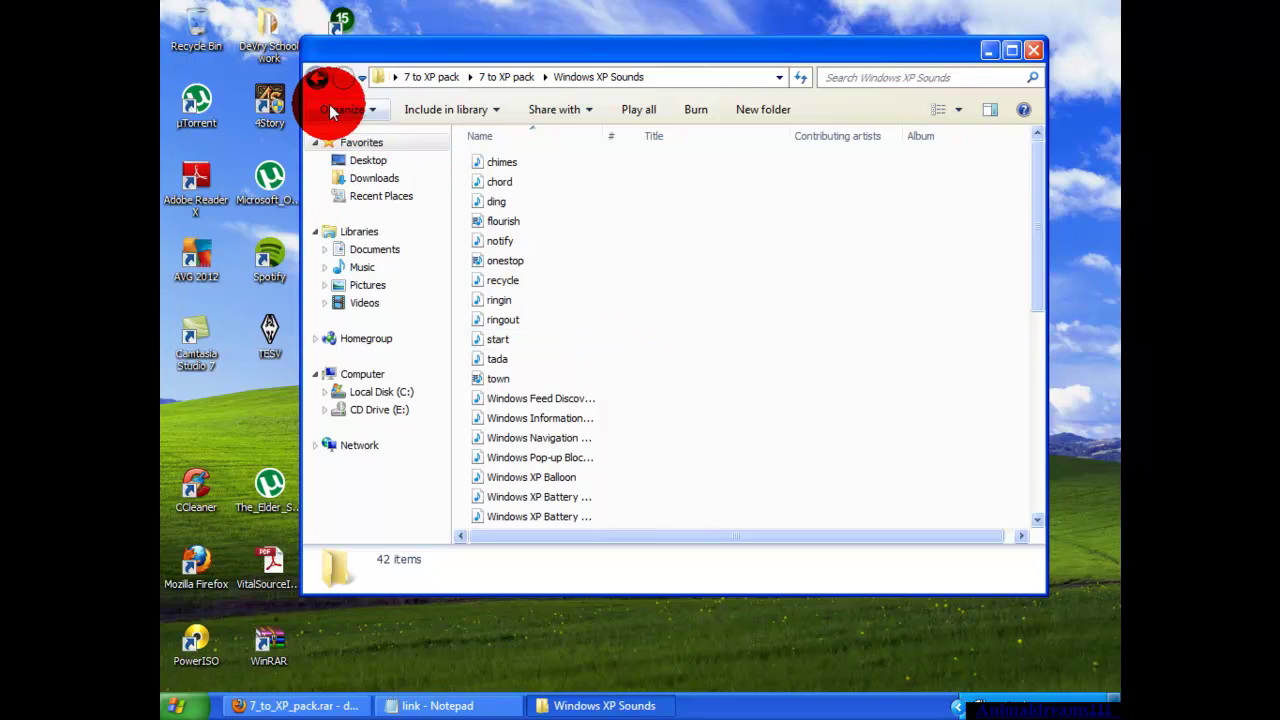
{"action": "left_click", "coordinate": [316, 78]}
{"action": "left_click", "coordinate": [778, 339]}
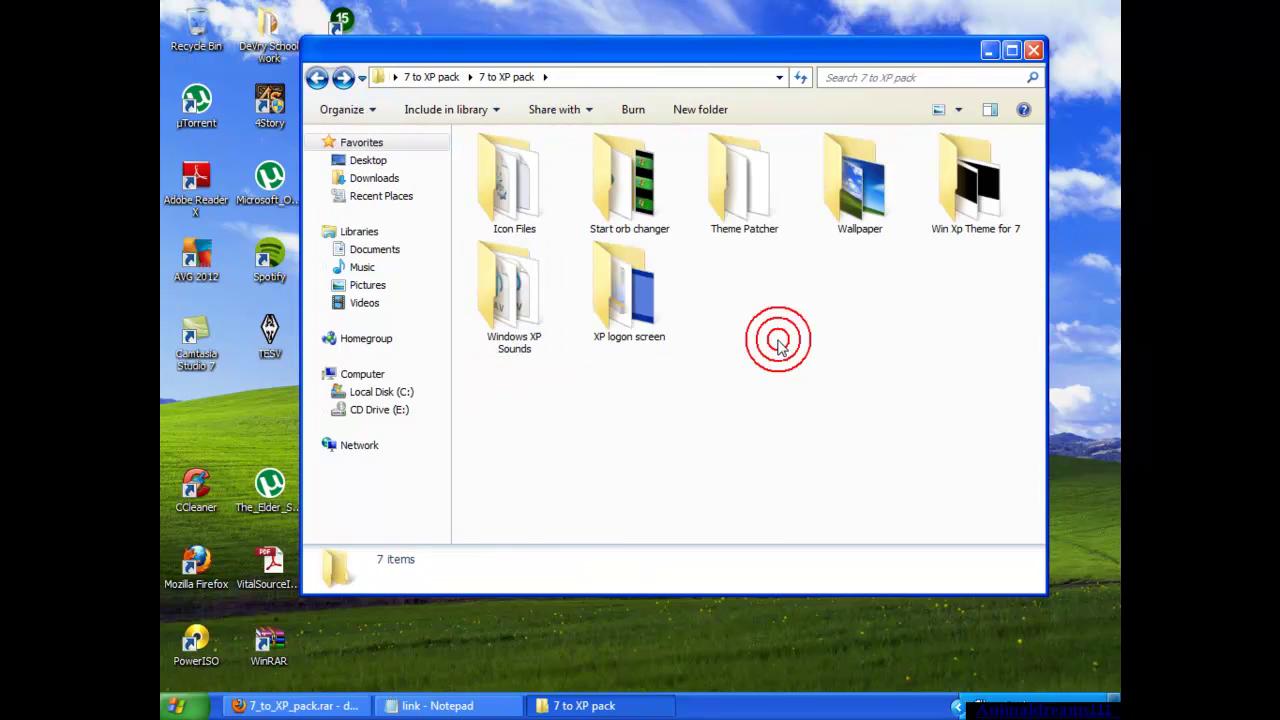
{"action": "left_click", "coordinate": [786, 324]}
{"action": "left_click", "coordinate": [779, 318]}
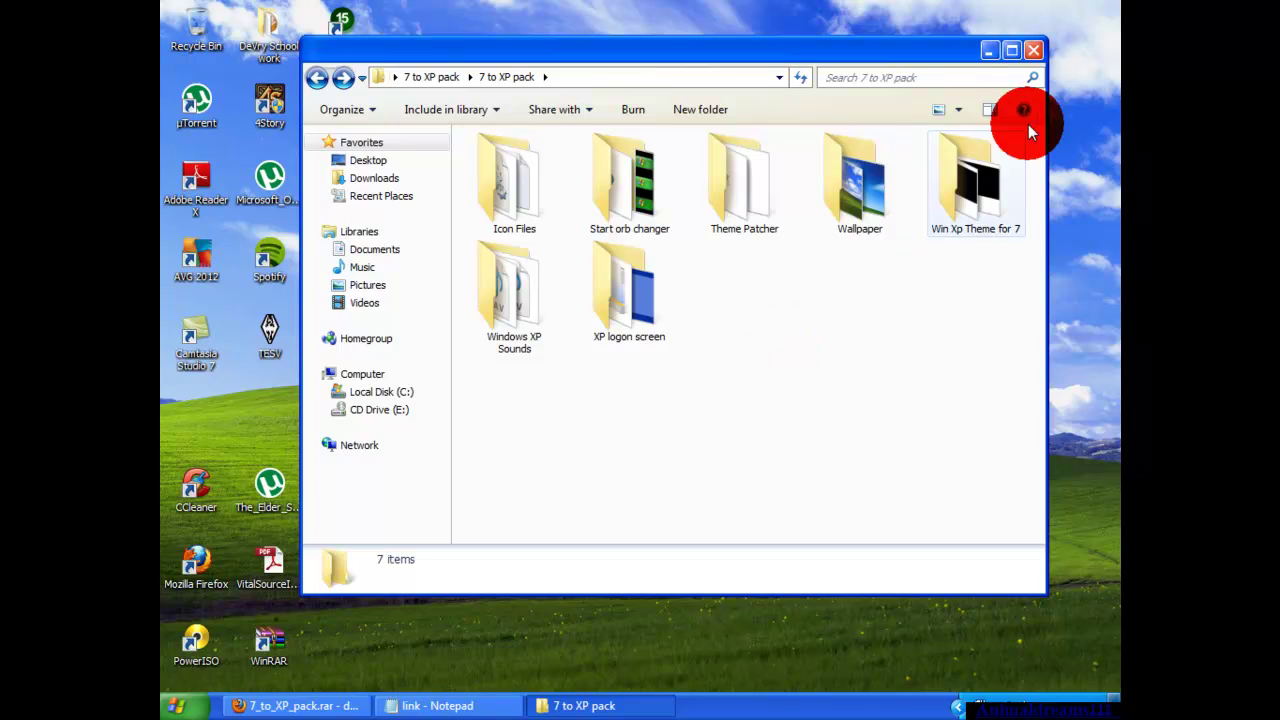
Close the 7 to XP pack folder and bring back the Notepad note with the filefactory.com link.
{"action": "left_click", "coordinate": [1032, 50]}
{"action": "left_click", "coordinate": [278, 706]}
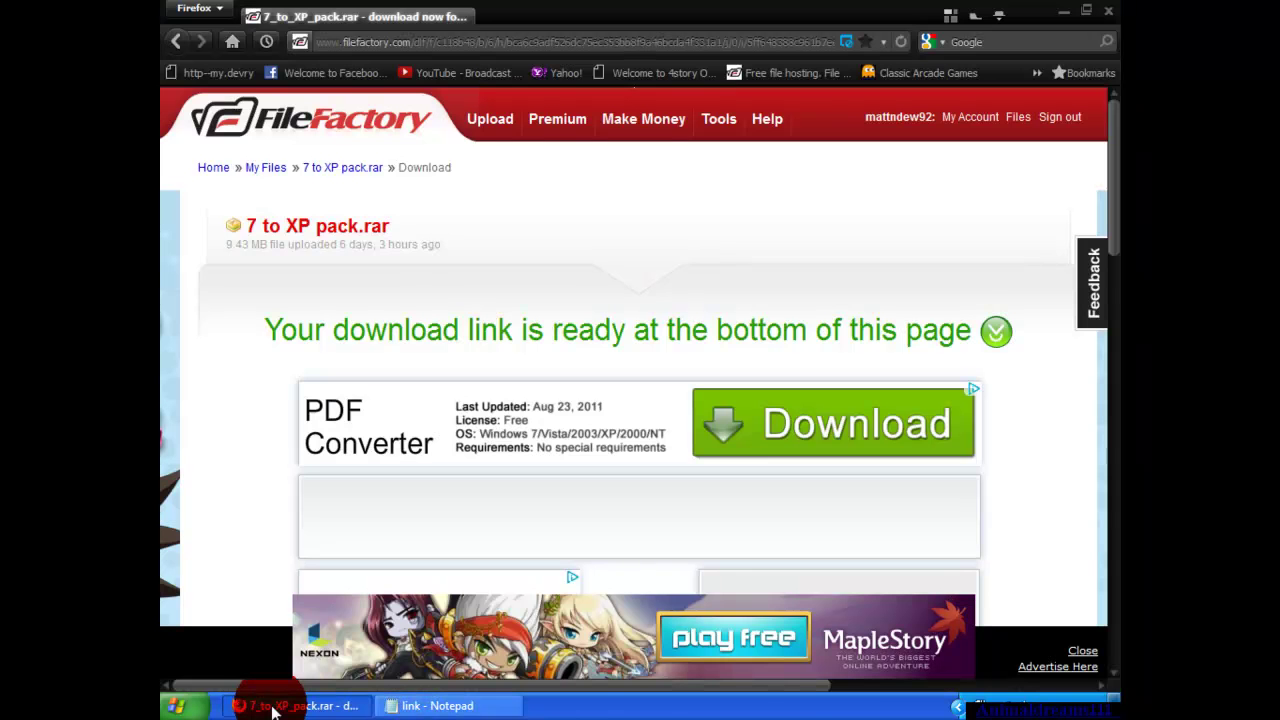
{"action": "left_click", "coordinate": [285, 706]}
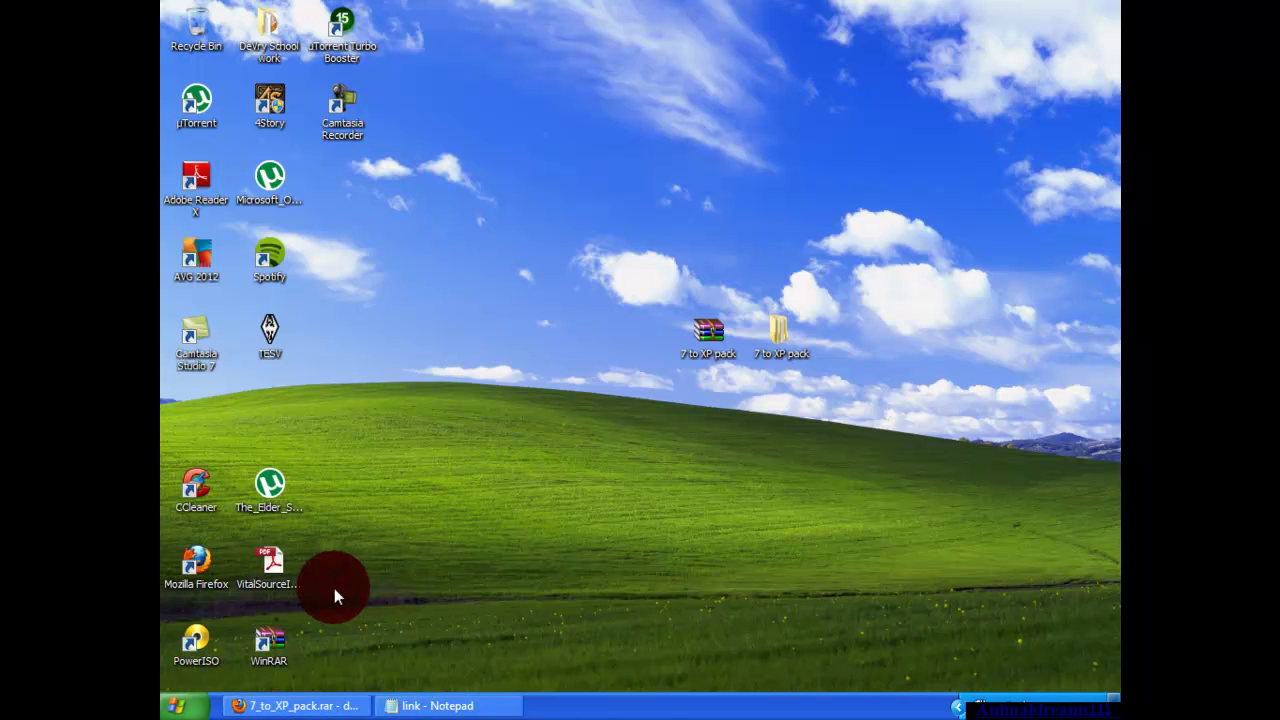
{"action": "left_click", "coordinate": [445, 706]}
{"action": "left_click", "coordinate": [940, 161]}
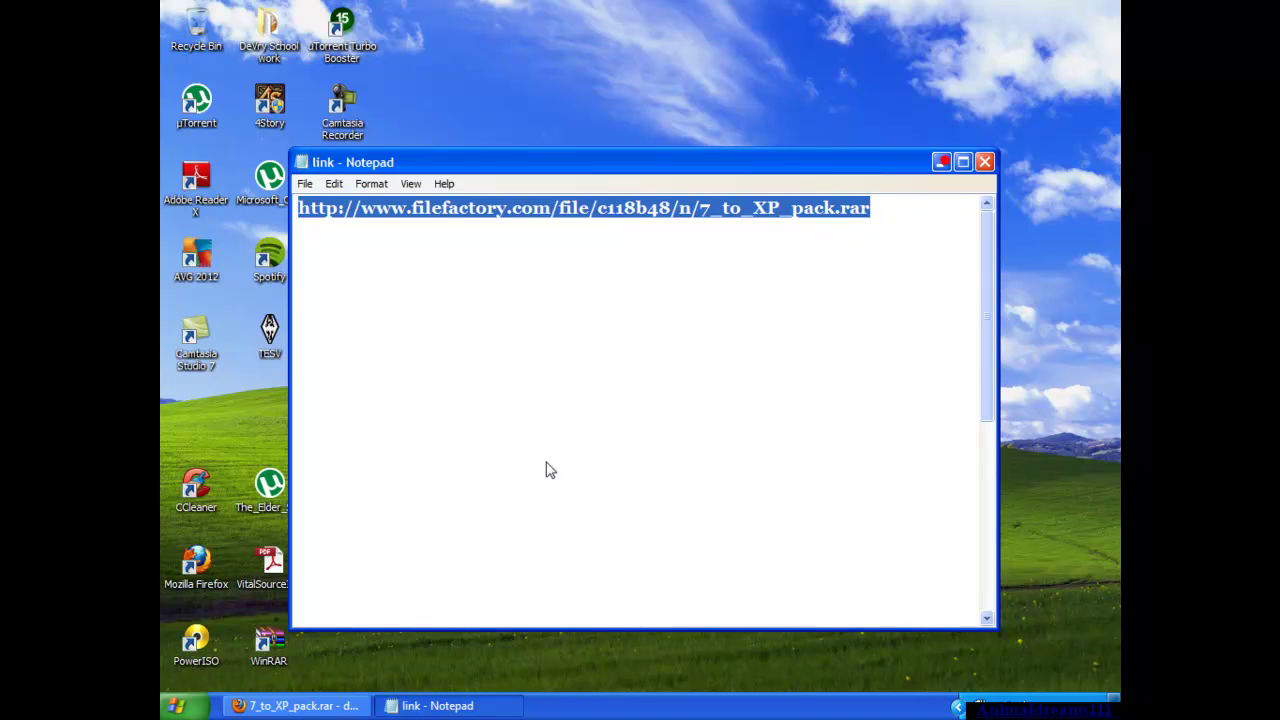